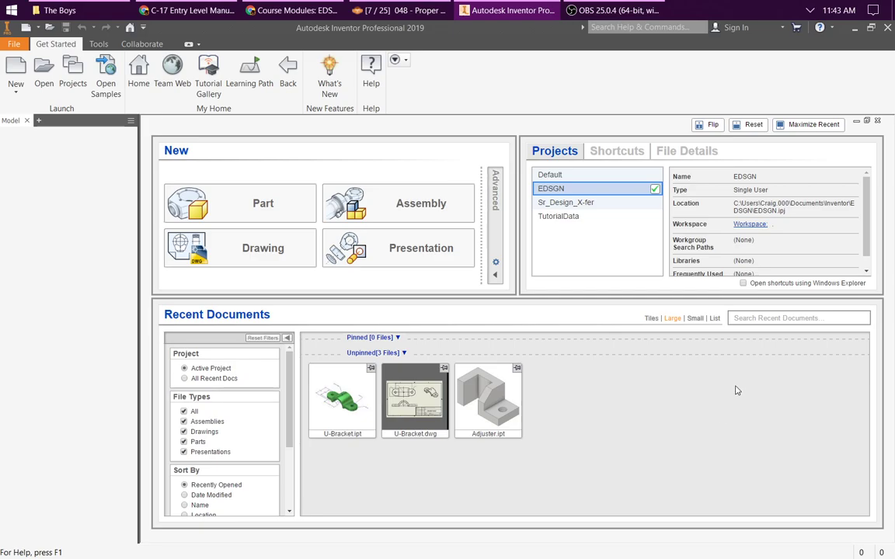
Step: Create a new standard part and start a 2D sketch on the XZ plane
left_click(252, 212)
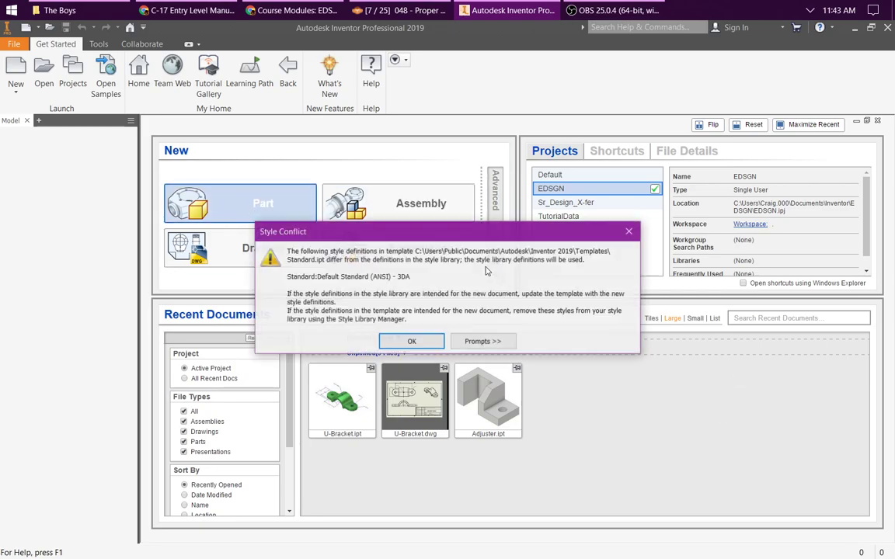
left_click(410, 338)
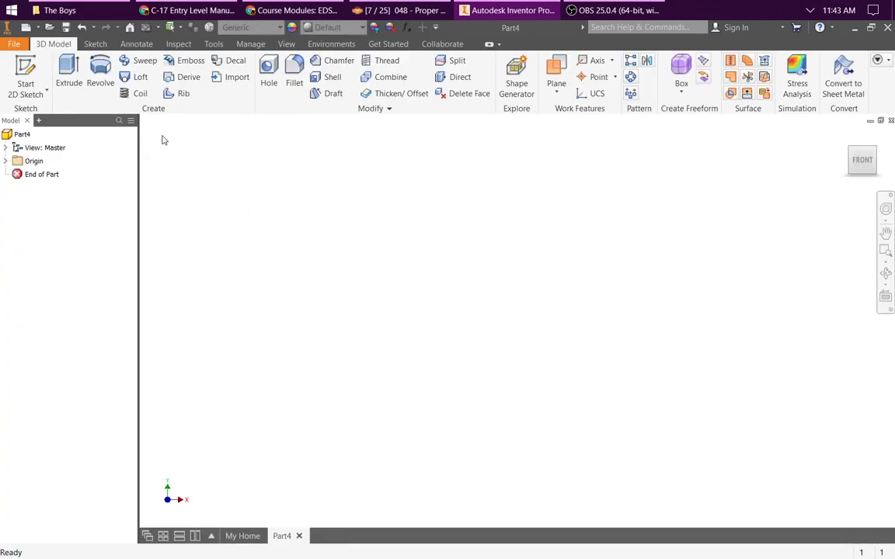
left_click(25, 77)
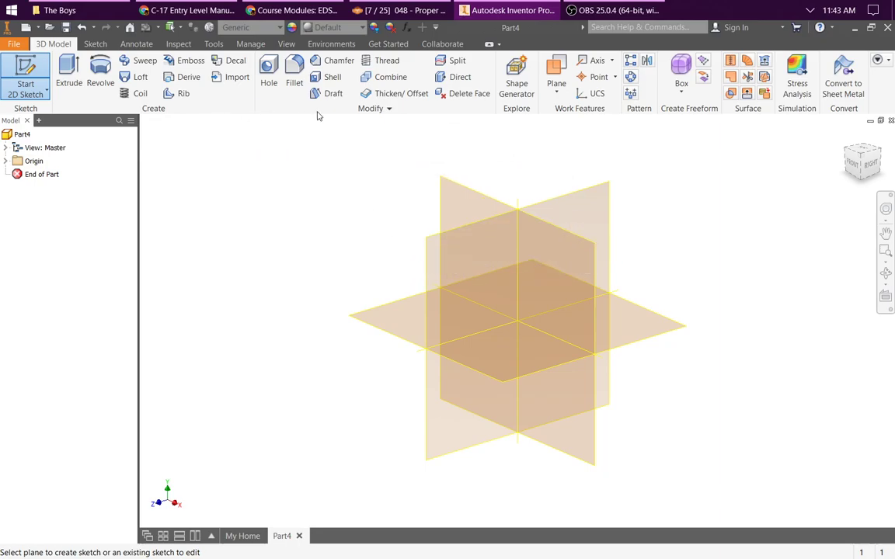
left_click(386, 329)
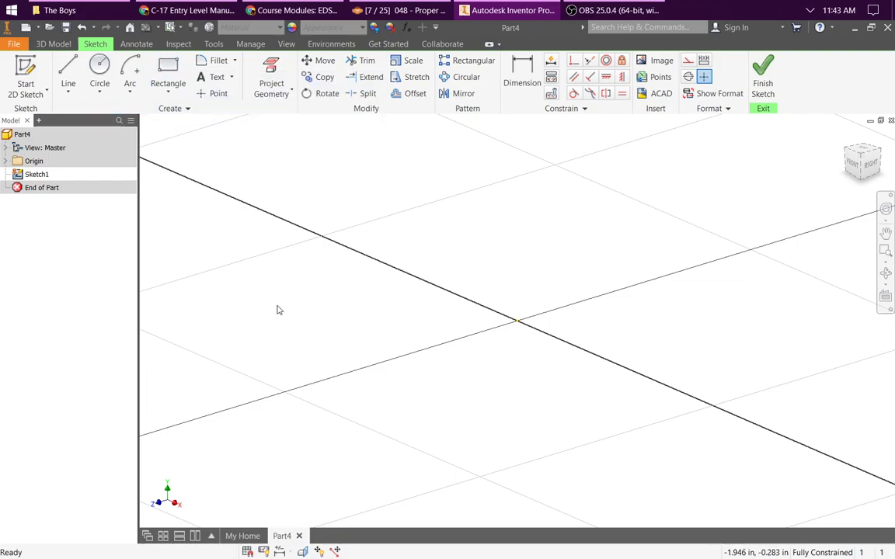
Step: Sketch a two-point rectangle around the origin, about 1.92 by 1.61 in
left_click(168, 72)
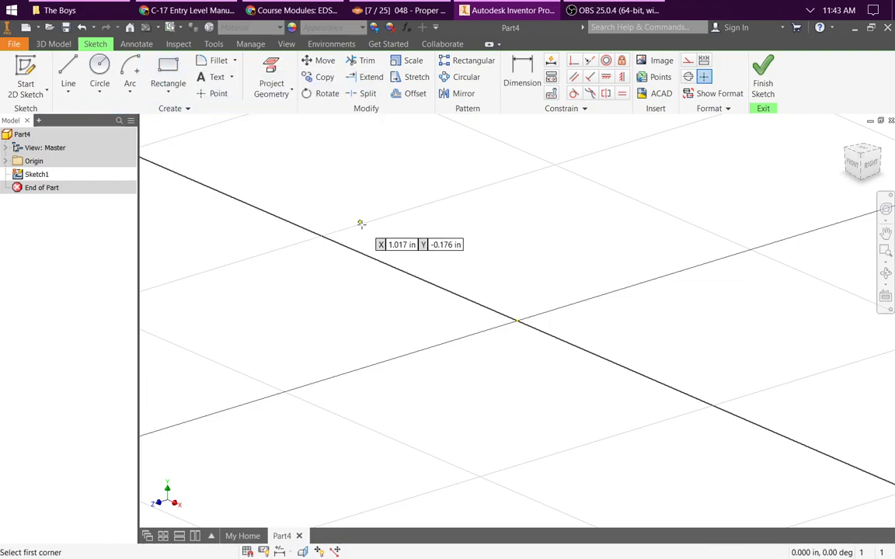
left_click(168, 89)
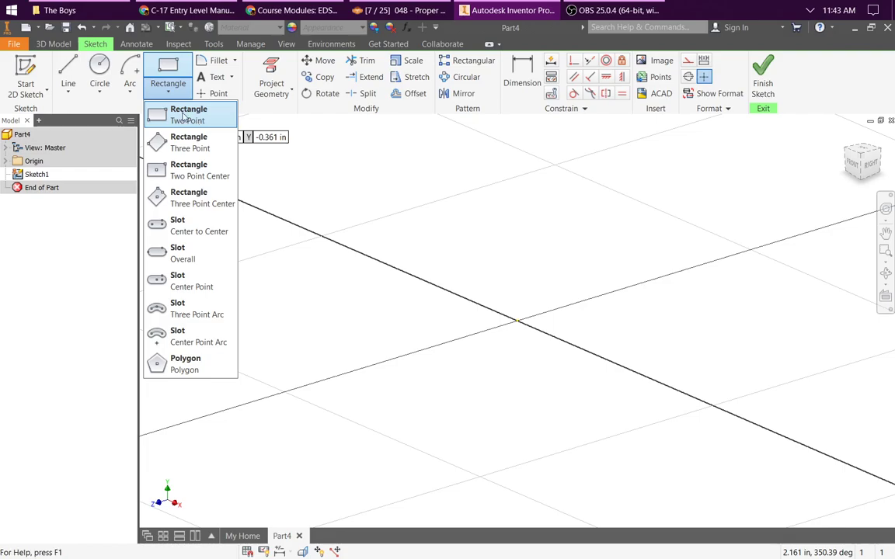
left_click(165, 70)
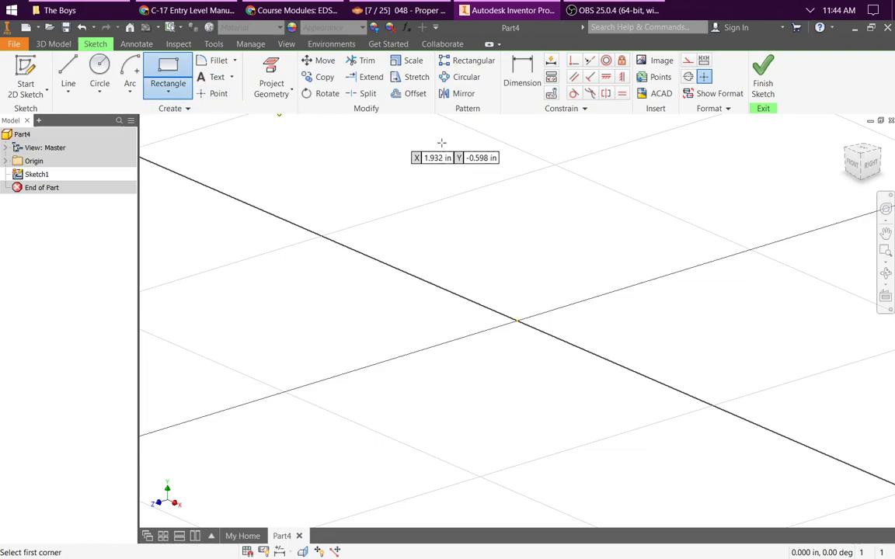
left_click(515, 190)
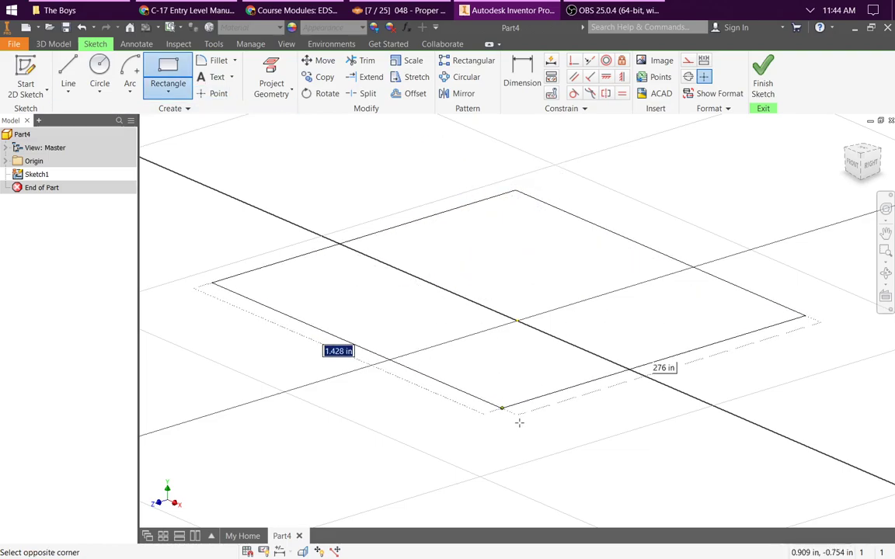
left_click(517, 467)
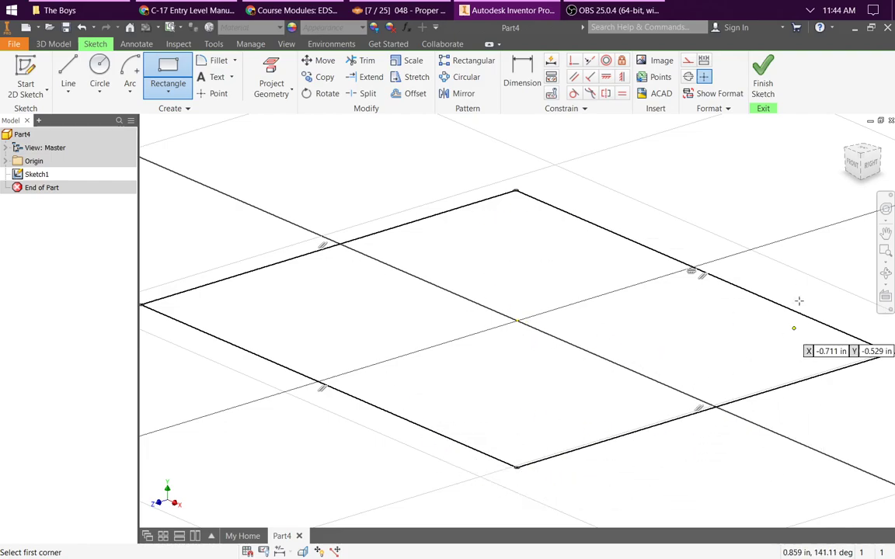
left_click(865, 150)
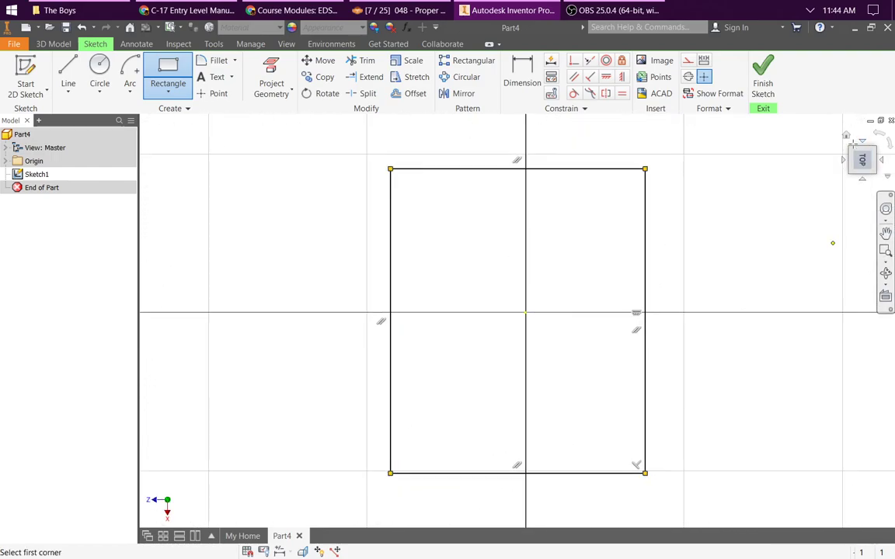
left_click(881, 135)
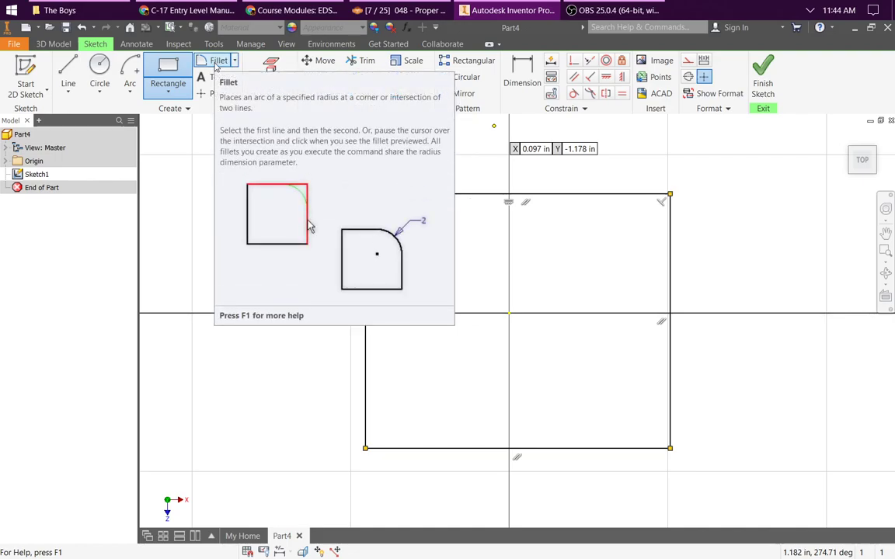
Step: Fillet all four corners of the rectangle with a 0.125 in radius
left_click(207, 66)
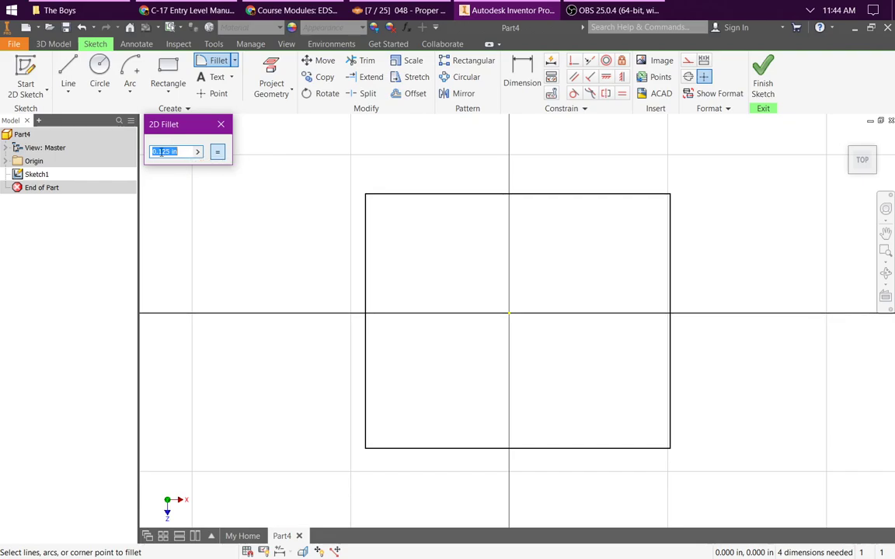
left_click(370, 200)
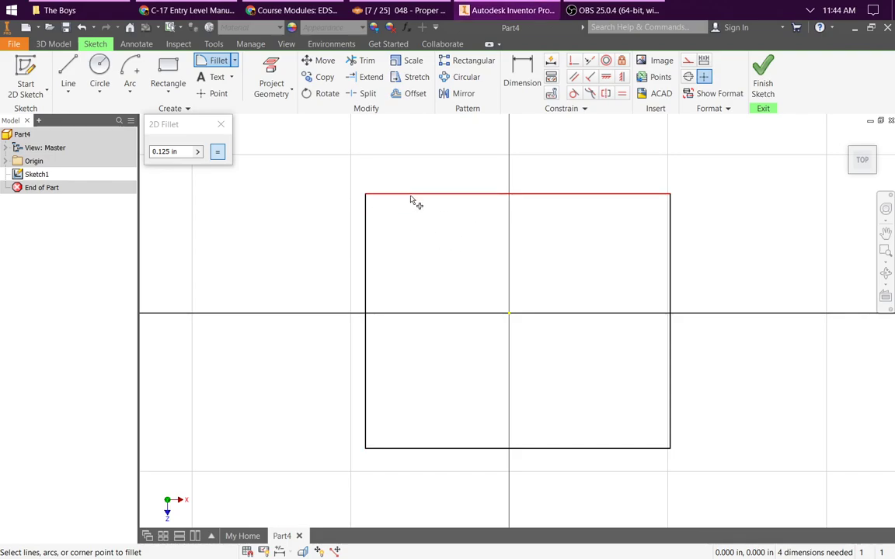
left_click(368, 199)
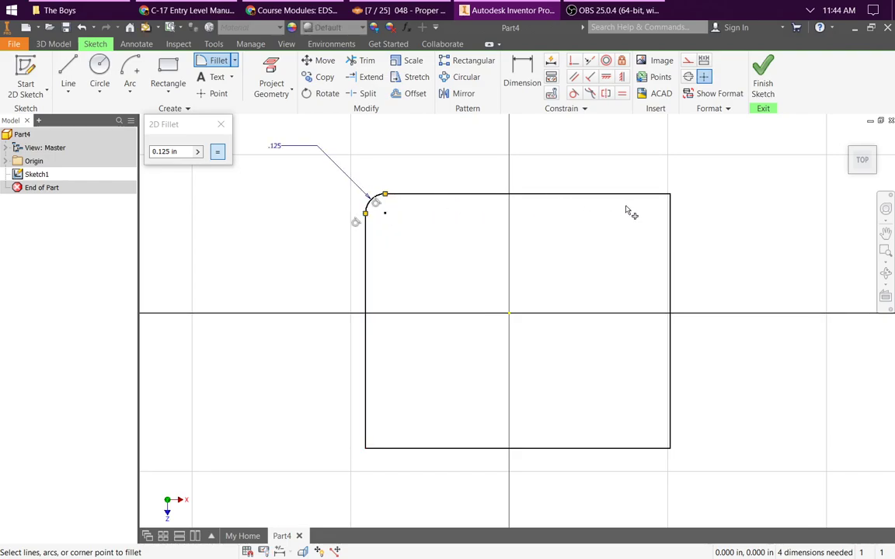
left_click(669, 199)
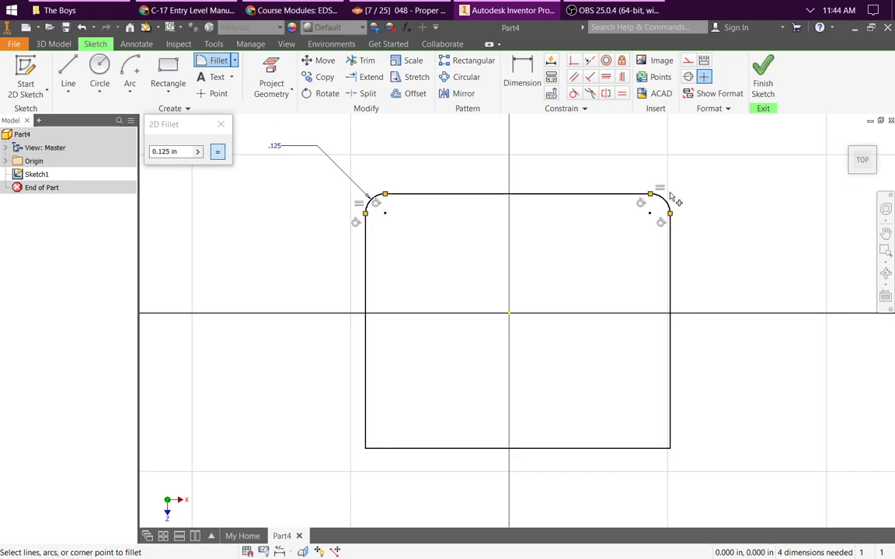
left_click(674, 453)
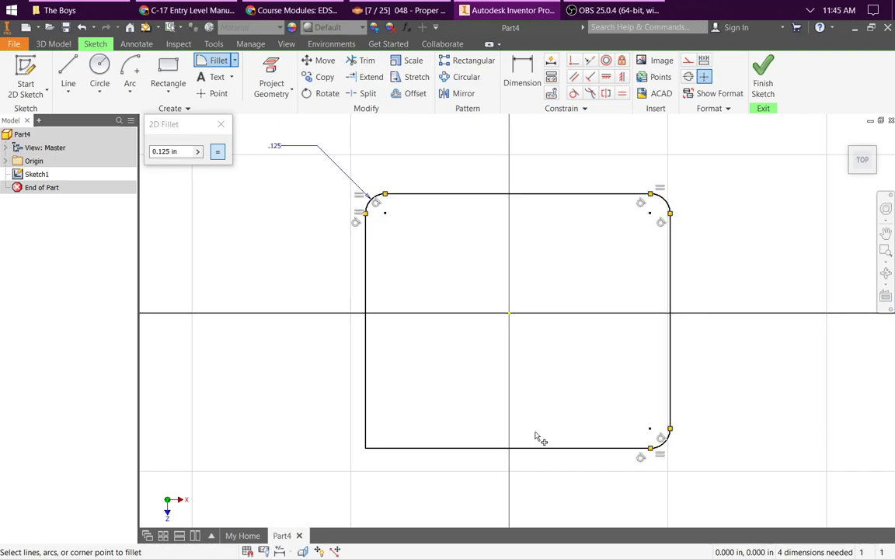
left_click(371, 449)
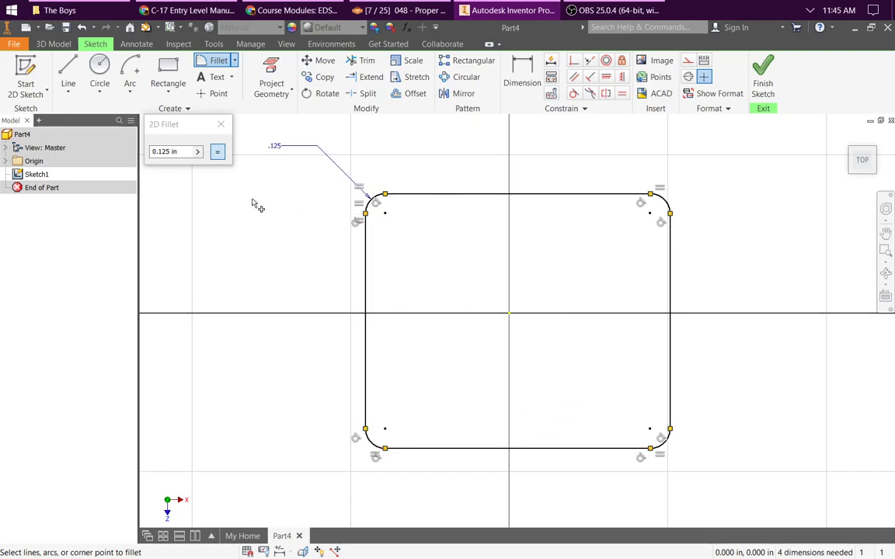
left_click(220, 124)
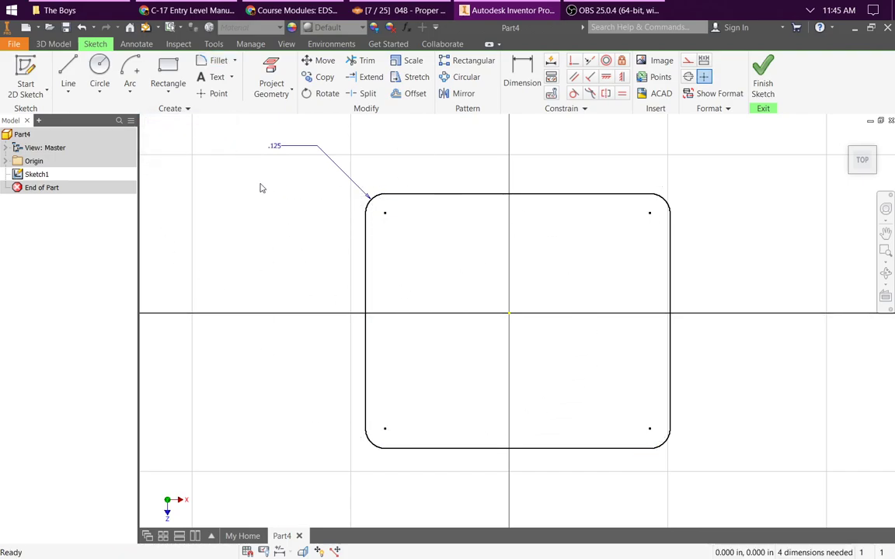
left_click(522, 77)
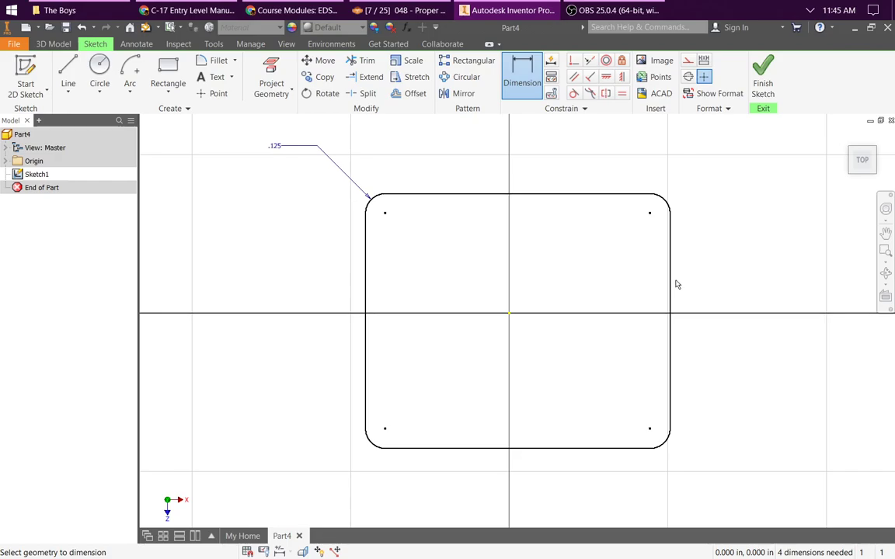
left_click(524, 201)
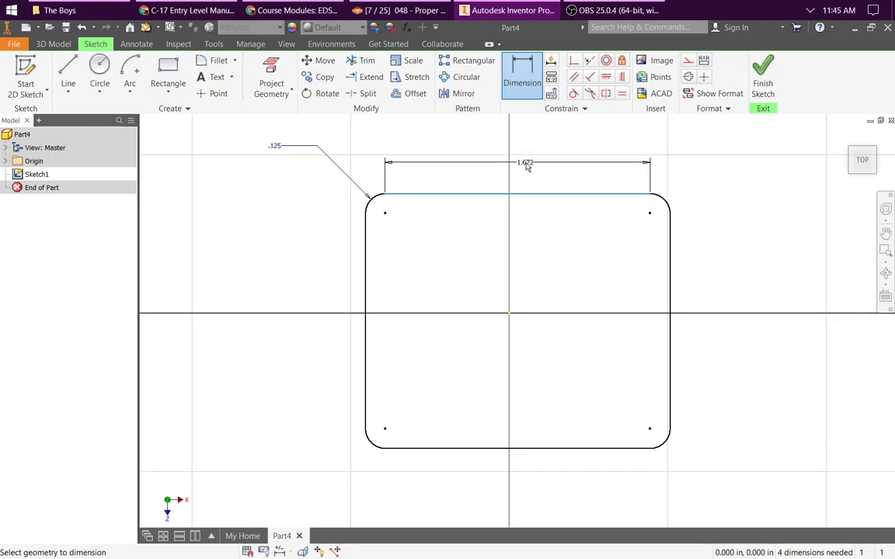
key("Escape")
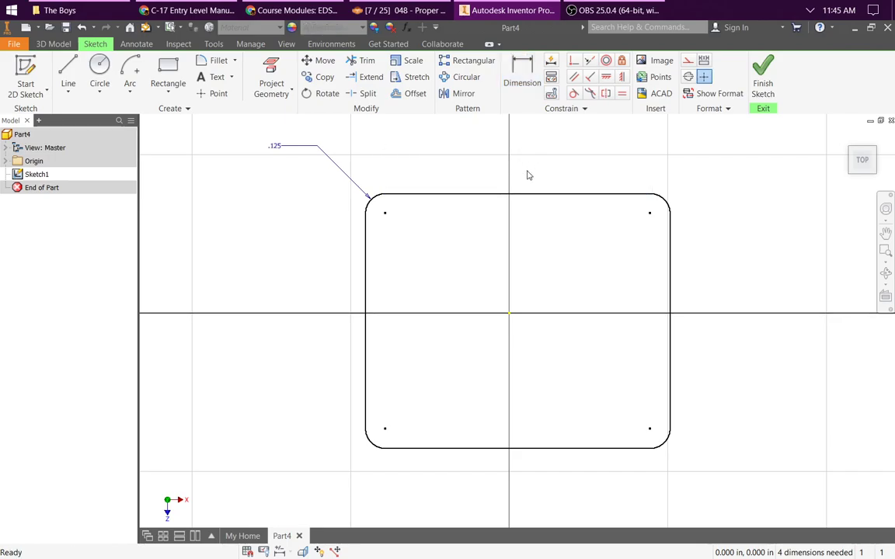
Step: Dimension the rectangle's overall width between its two vertical edges as 3 in
left_click(522, 77)
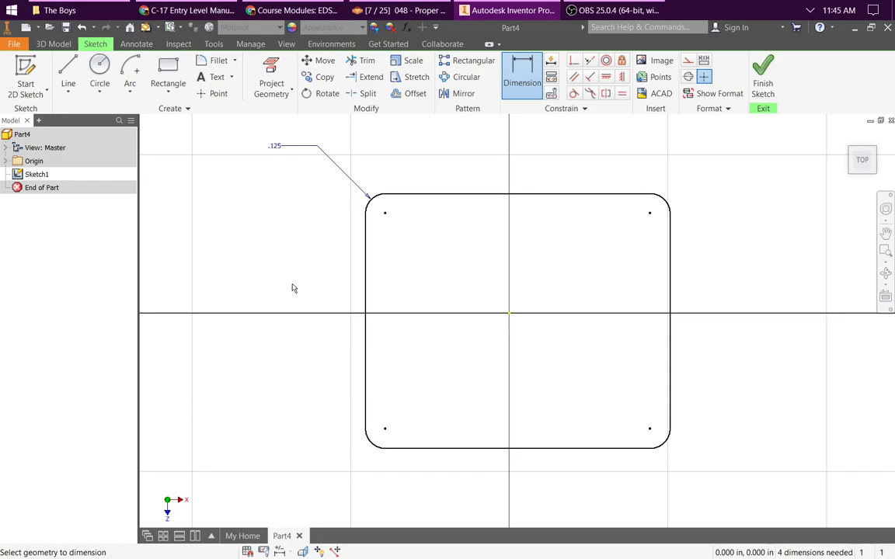
left_click(369, 276)
left_click(671, 304)
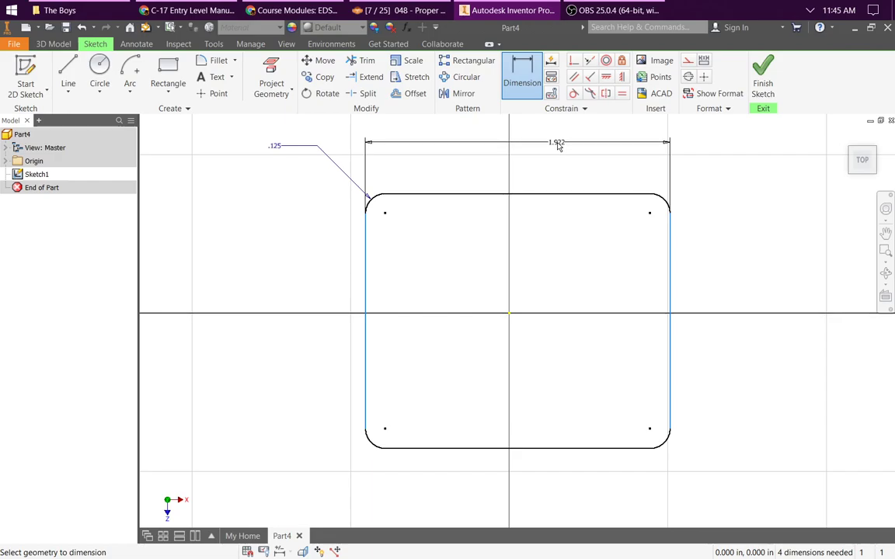
left_click(557, 146)
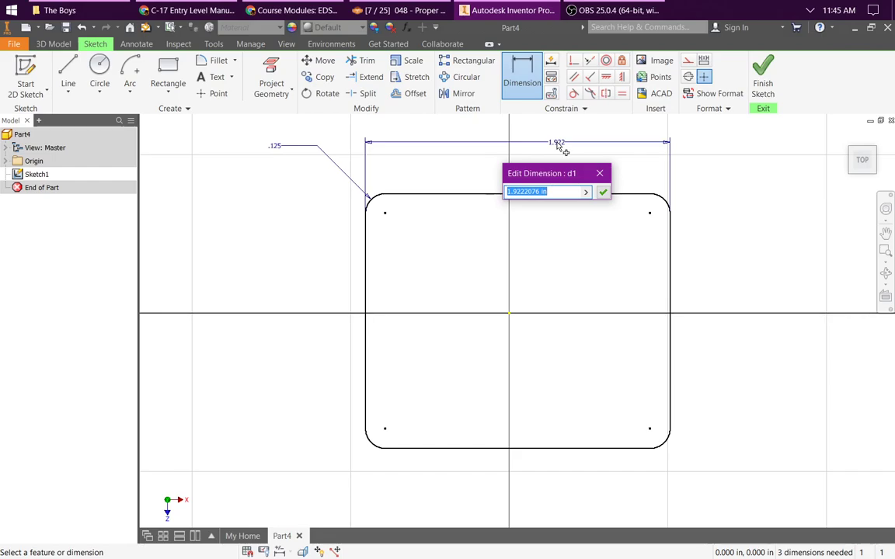
type("3")
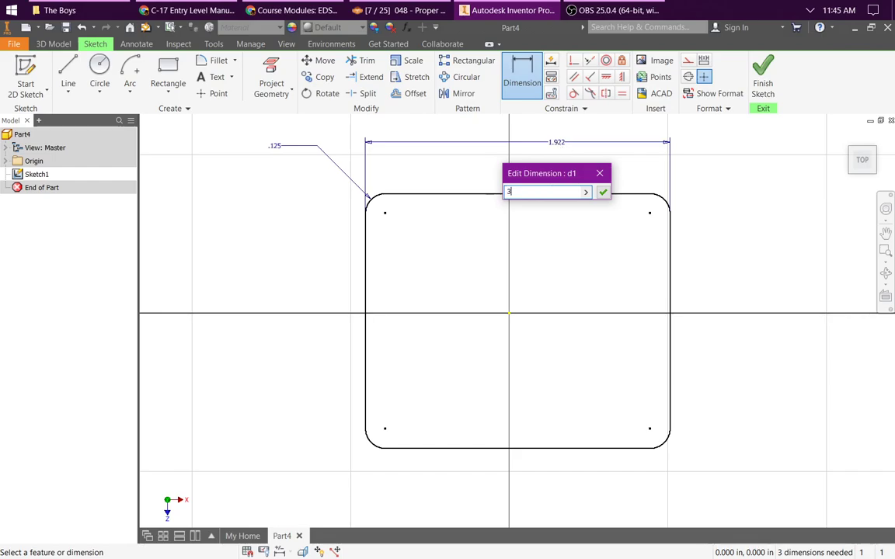
key("Return")
scroll(638, 312, "down", 4)
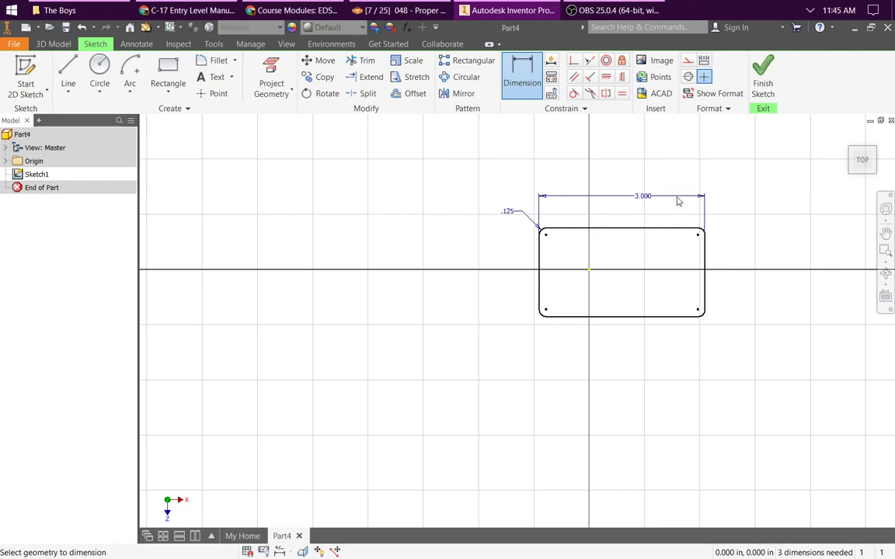
scroll(725, 214, "up", 3)
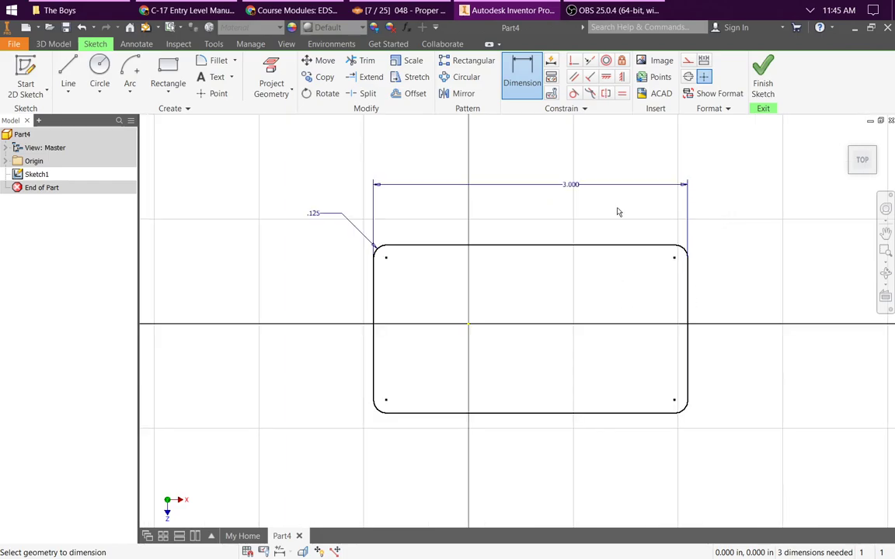
Step: Dimension the distance from the origin to the rectangle's right edge as half the overall width, using the formula =0.5*d1
left_click(6, 161)
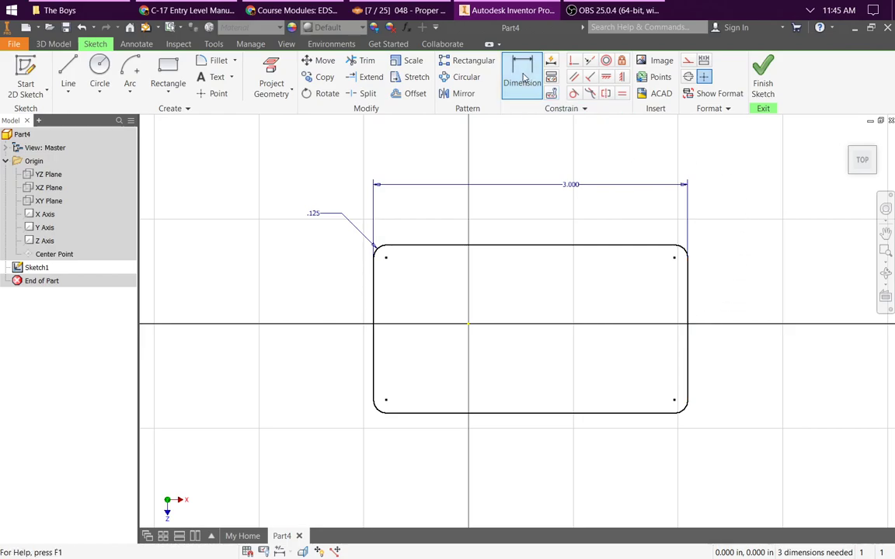
left_click(691, 295)
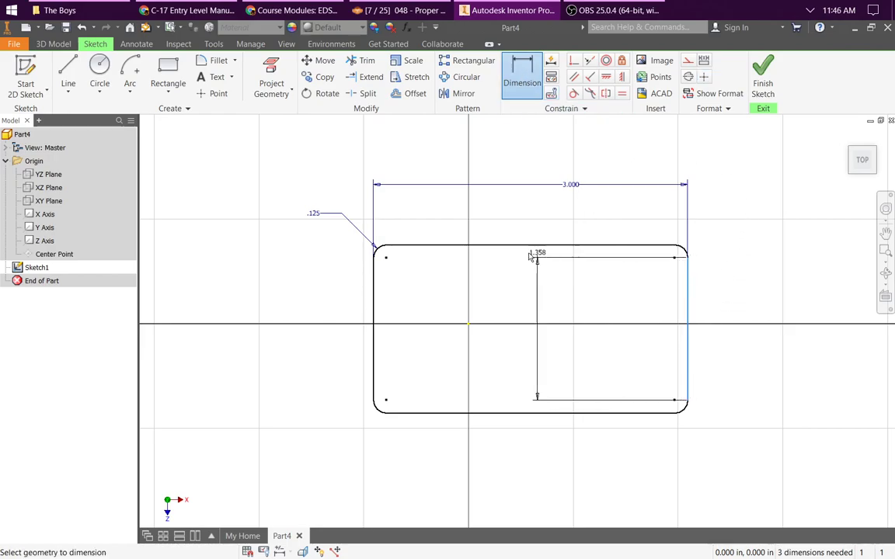
left_click(469, 327)
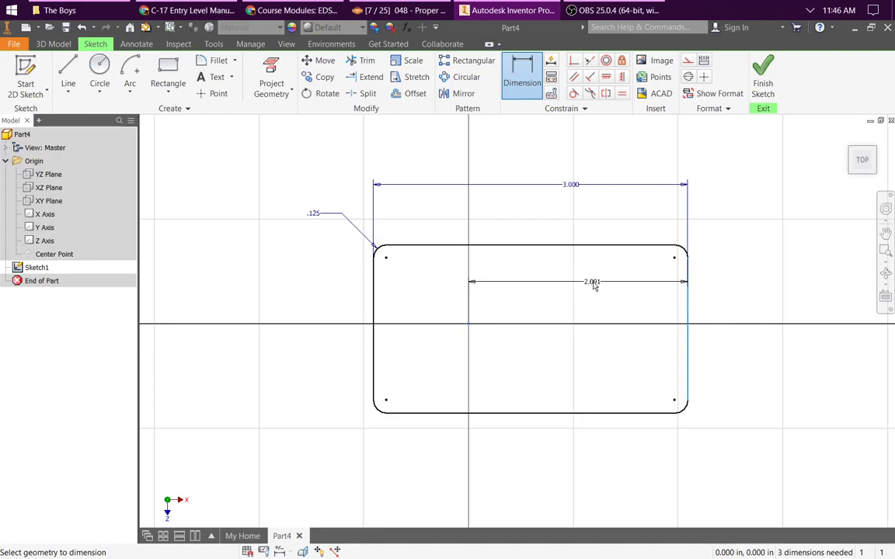
left_click(610, 281)
type("=0.5*")
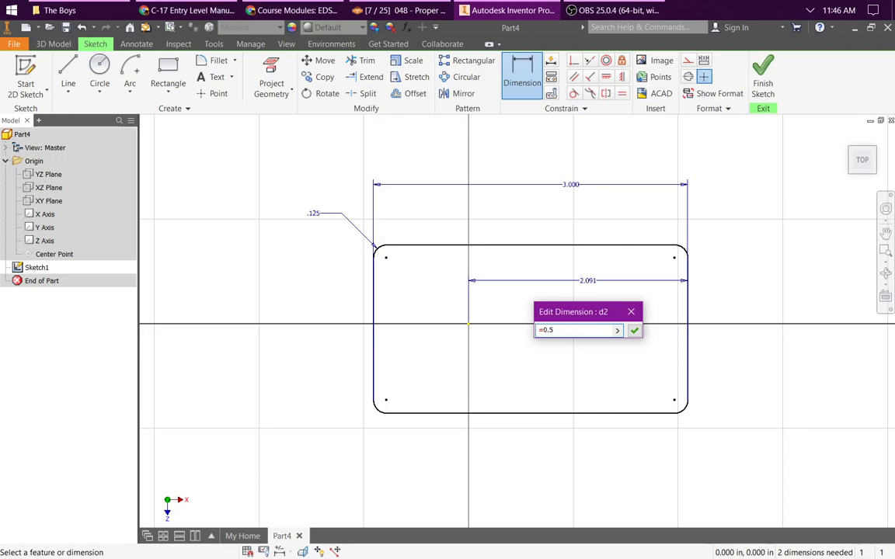
left_click(575, 186)
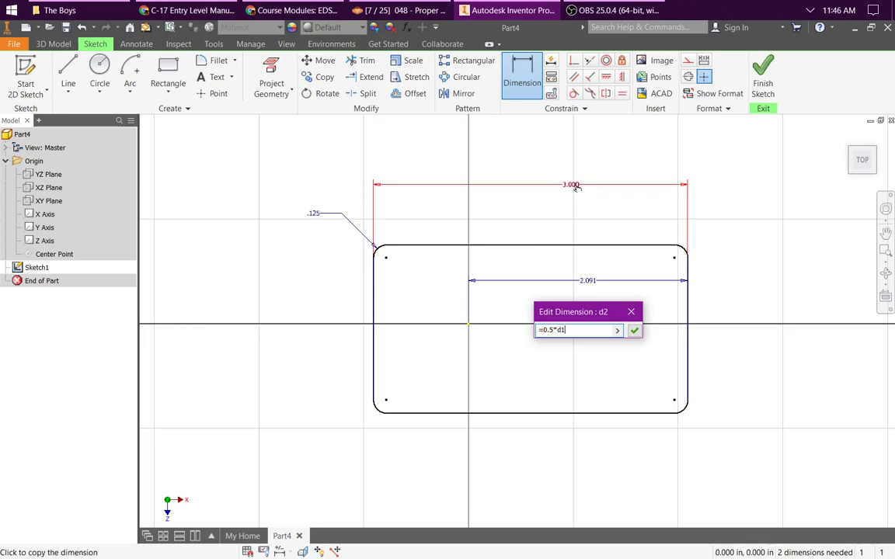
left_click(634, 331)
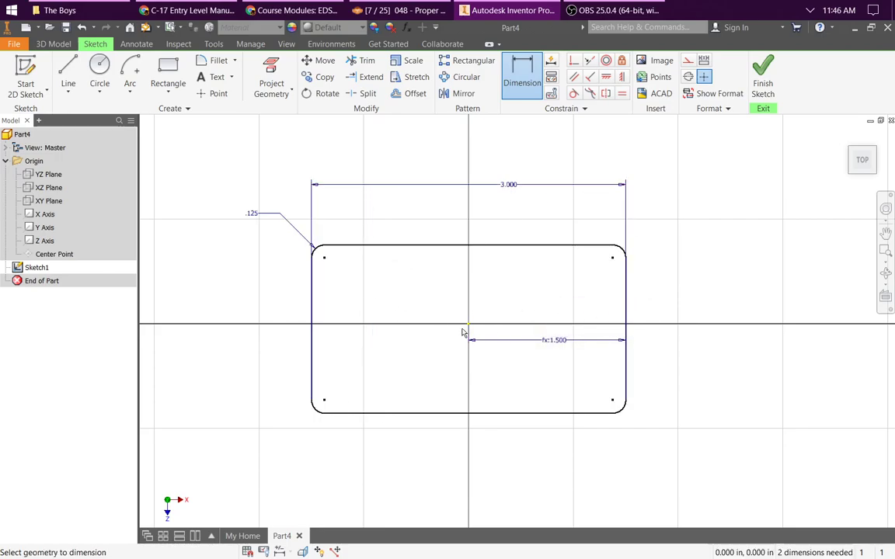
Step: Dimension the rectangle's overall height between its two horizontal edges as 2 in
left_click(541, 247)
left_click(538, 413)
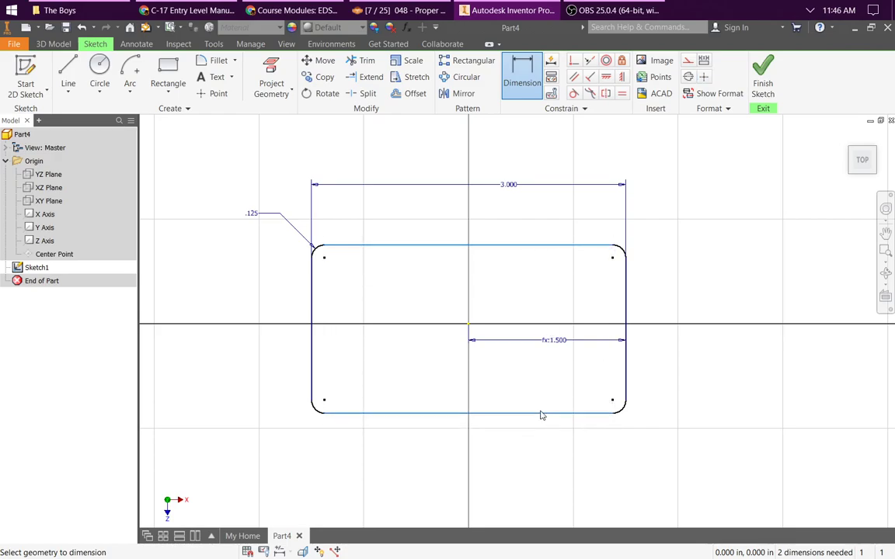
left_click(720, 357)
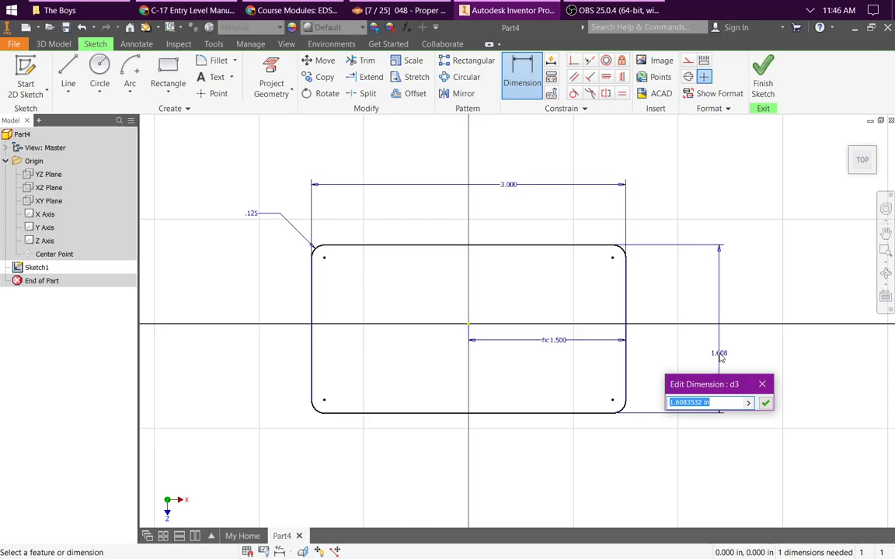
type("2")
key("Return")
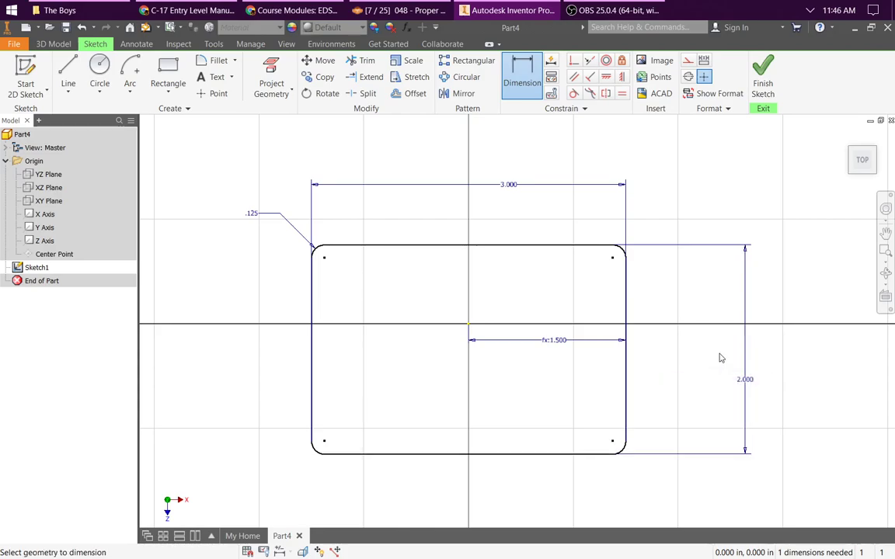
Step: Dimension the distance from the rectangle's lower edge to the origin as 0.5 times the overall height dimension, using a formula
left_click(493, 455)
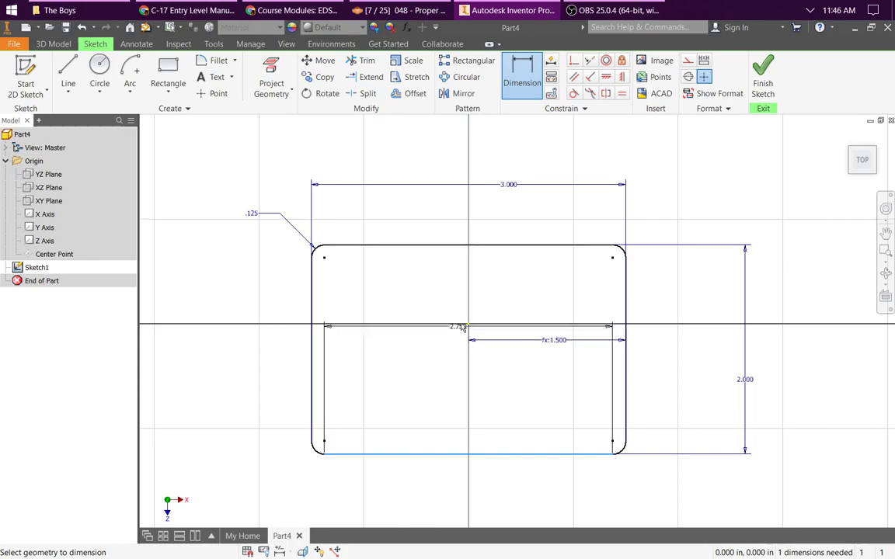
left_click(469, 326)
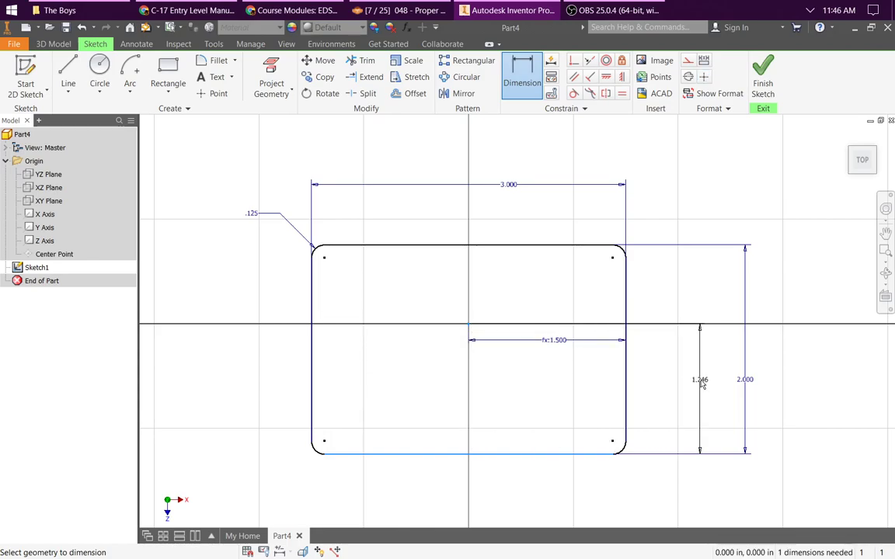
left_click(700, 381)
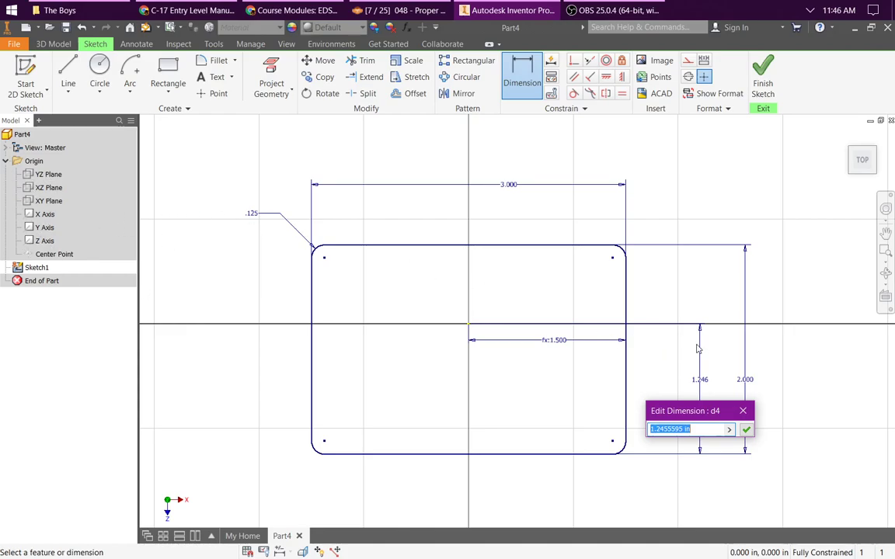
type("=0.5*")
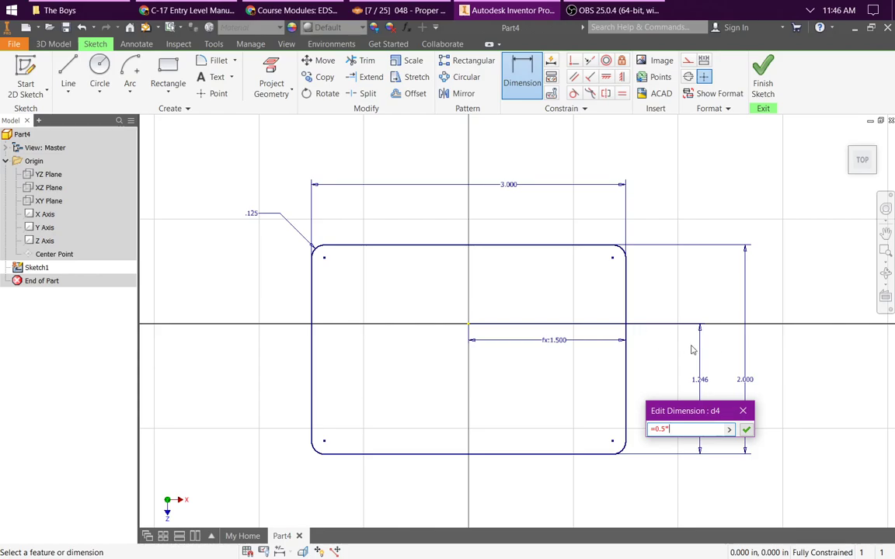
left_click(747, 381)
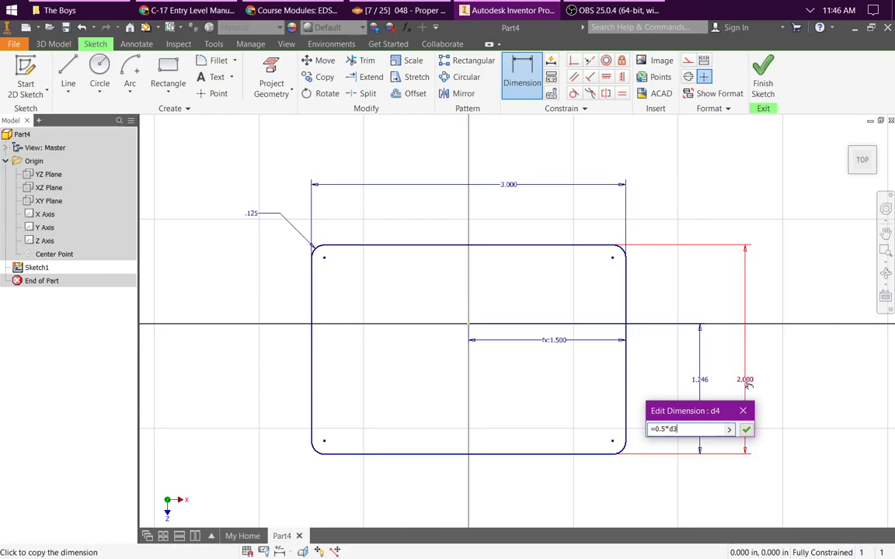
left_click(745, 429)
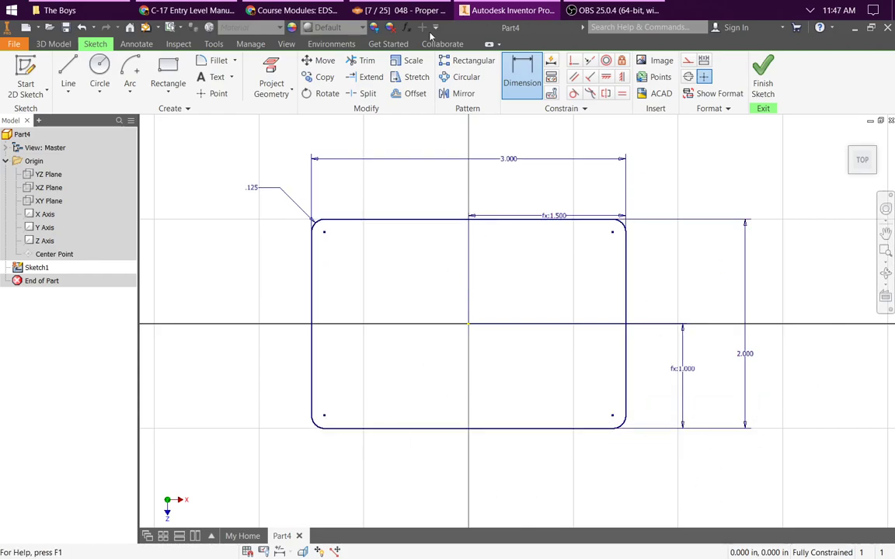
left_click(100, 74)
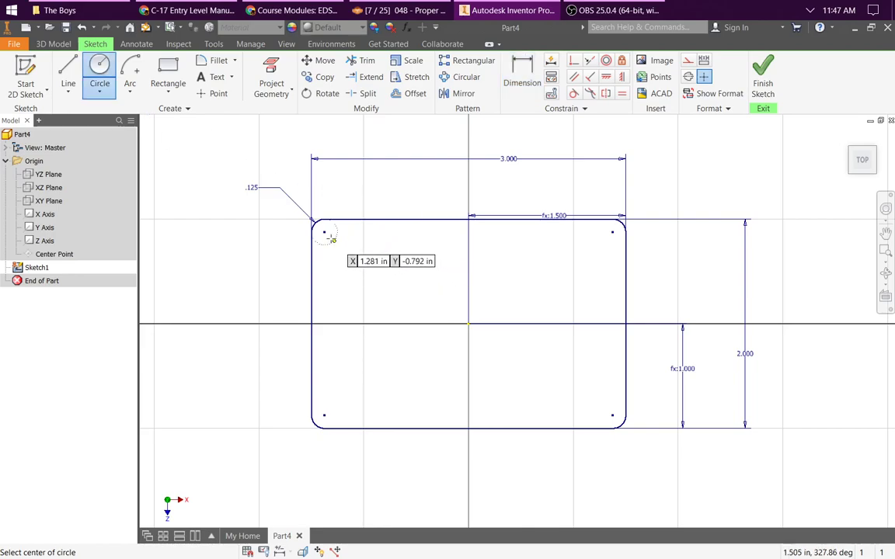
key("Escape")
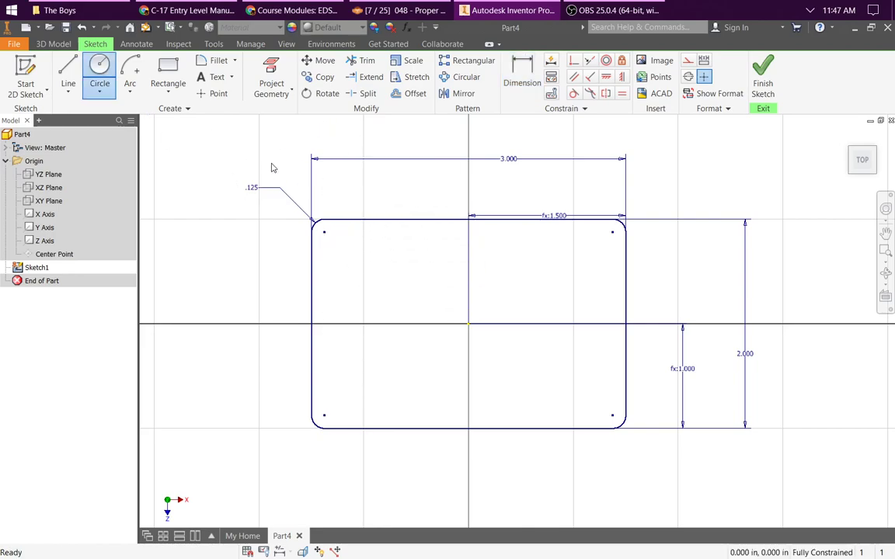
left_click(531, 68)
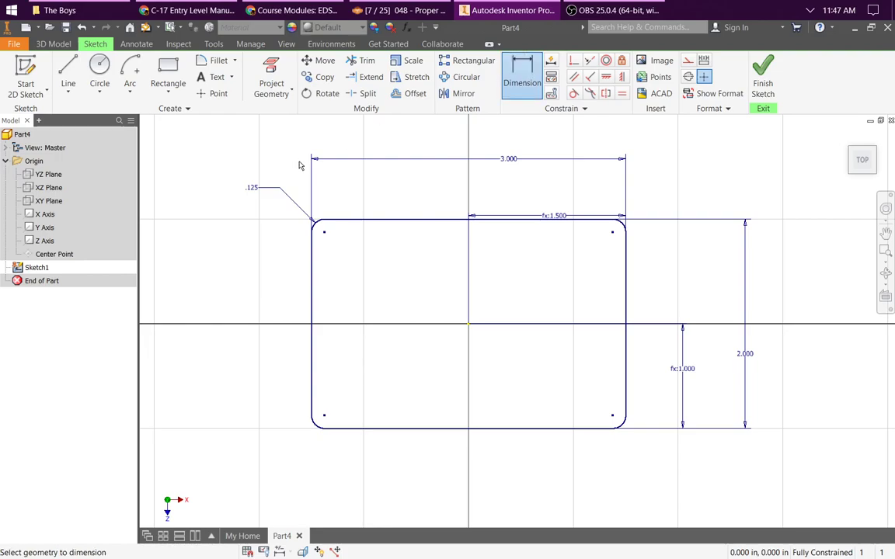
key("Escape")
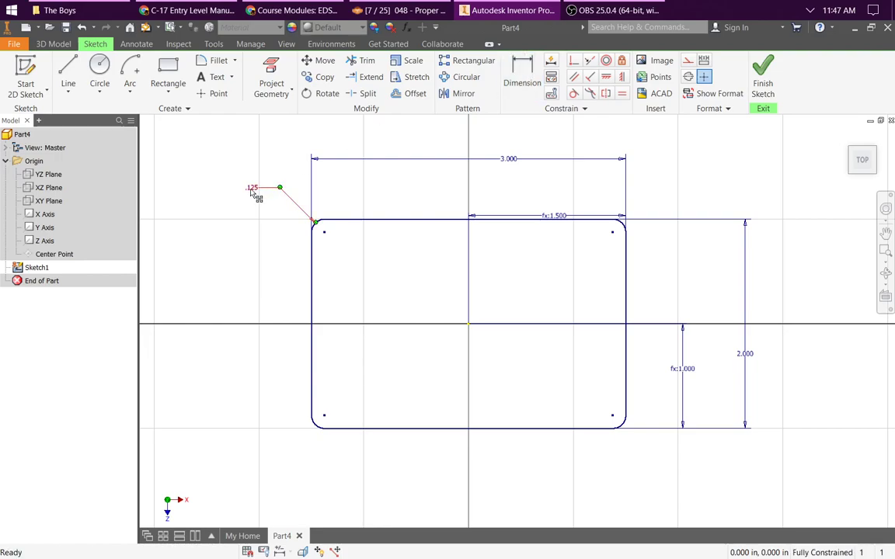
Step: Set the corner fillet radius dimension to 0.25 in
double_click(255, 189)
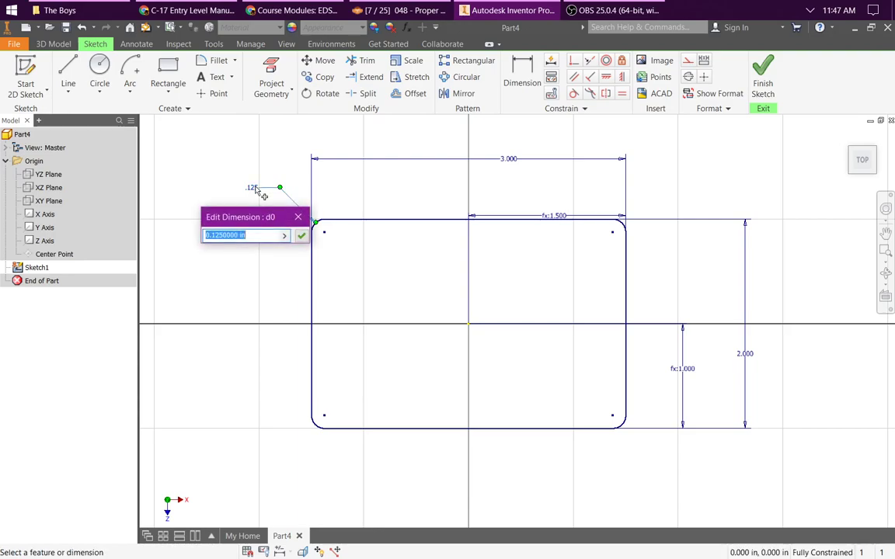
type(".")
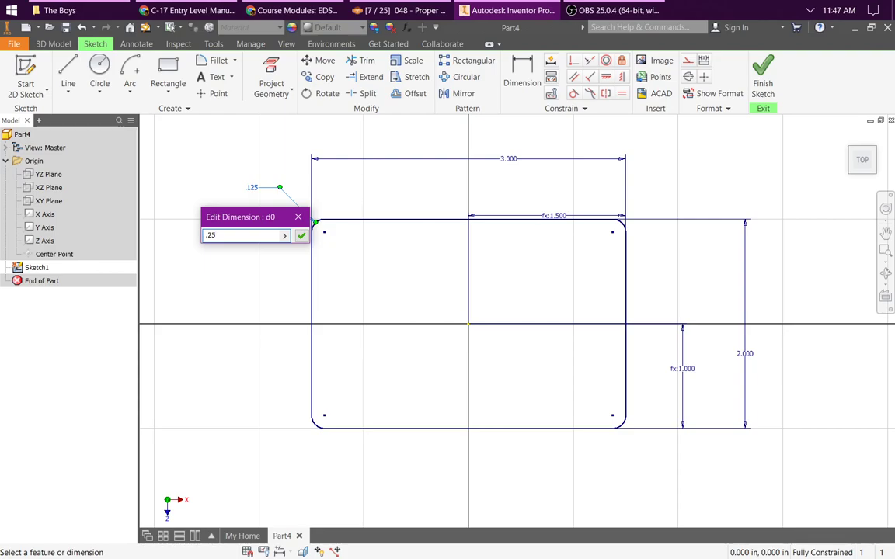
type("25")
key("Return")
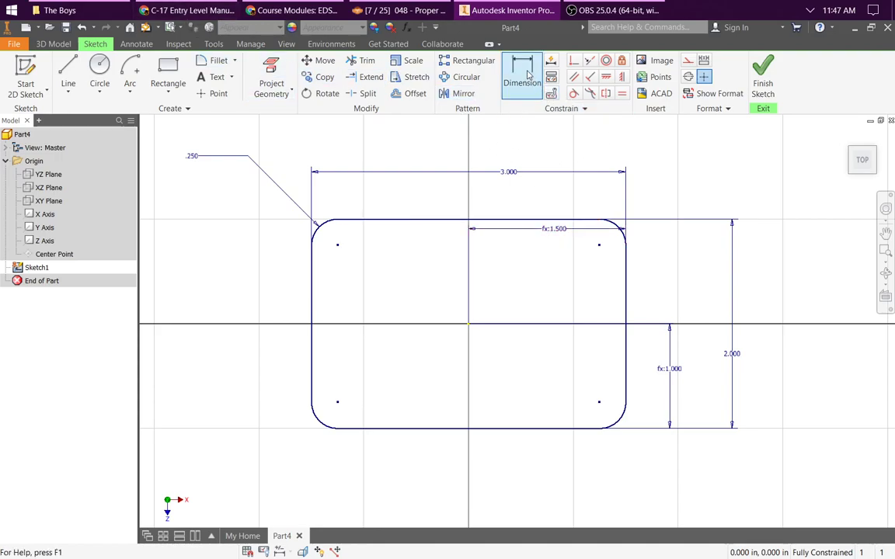
Step: Draw a 0.25 in diameter circle centred on the upper-left corner fillet's centre point
left_click(107, 70)
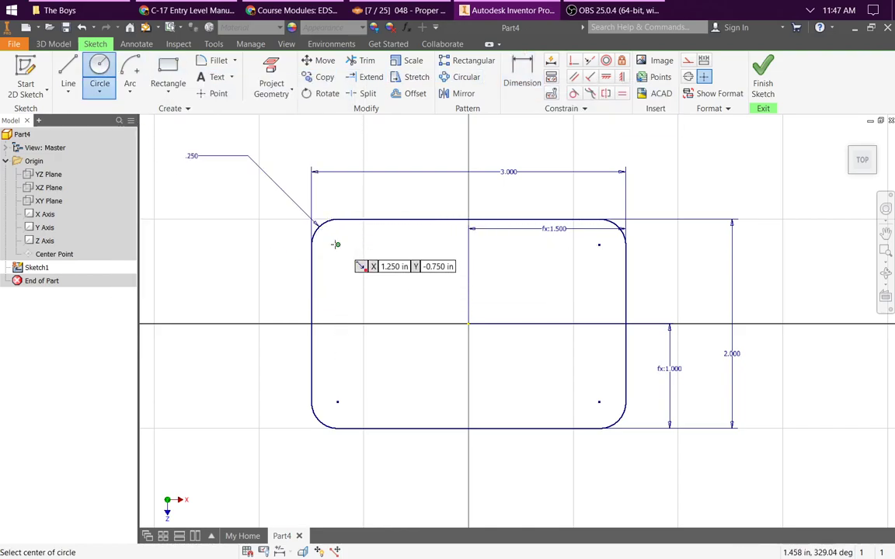
left_click(337, 244)
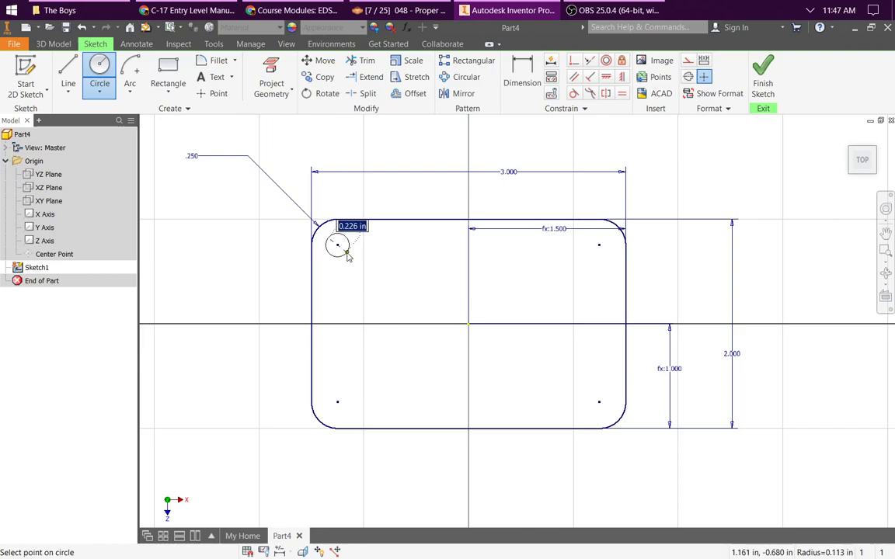
type(".25")
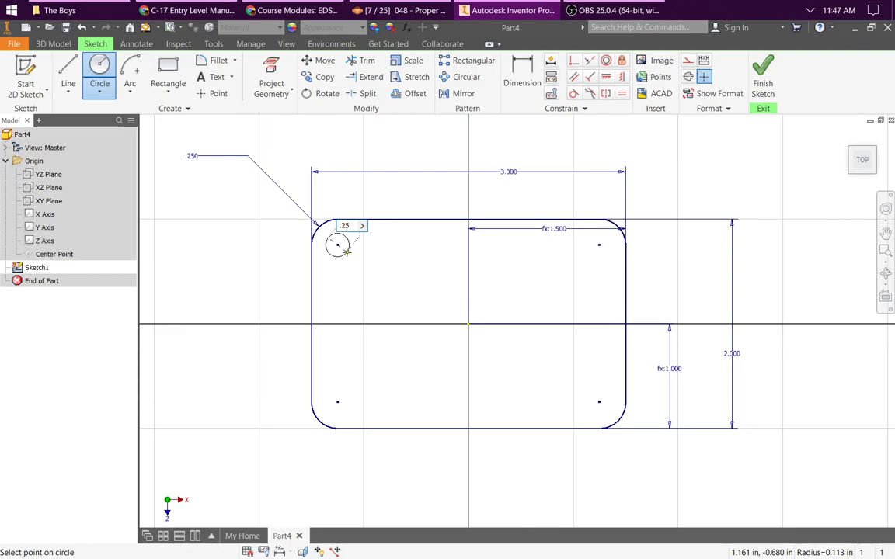
key("Return")
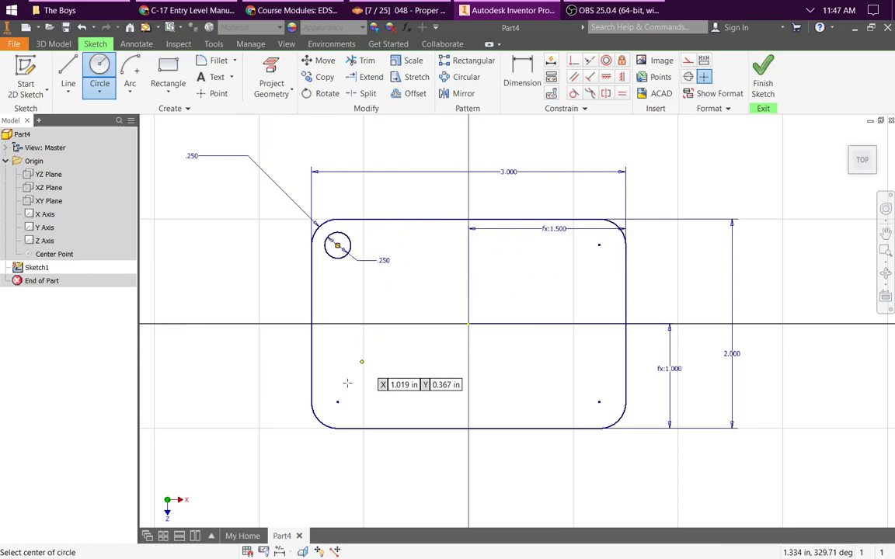
Step: Draw freehand circles centred on the other three corner fillets' centre points, the lower-left one about 0.38 in across
left_click(338, 401)
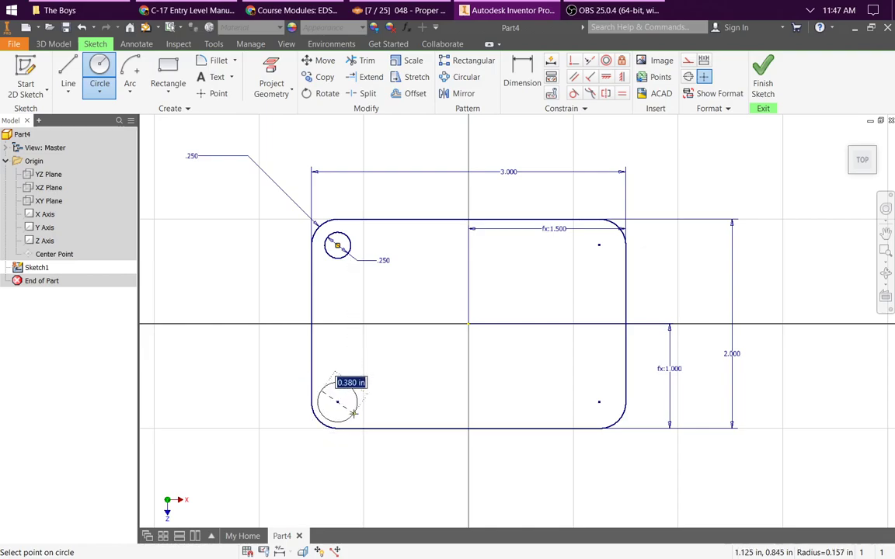
left_click(354, 413)
left_click(598, 402)
left_click(578, 385)
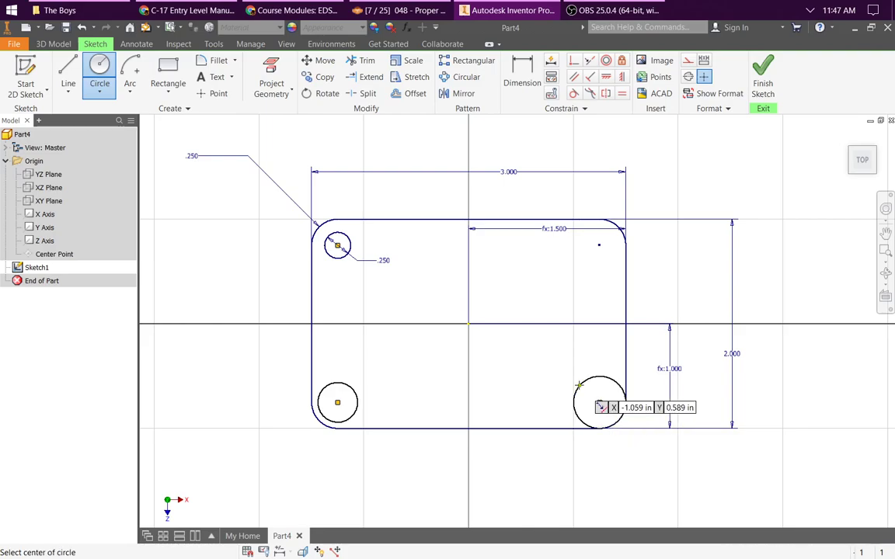
left_click(599, 245)
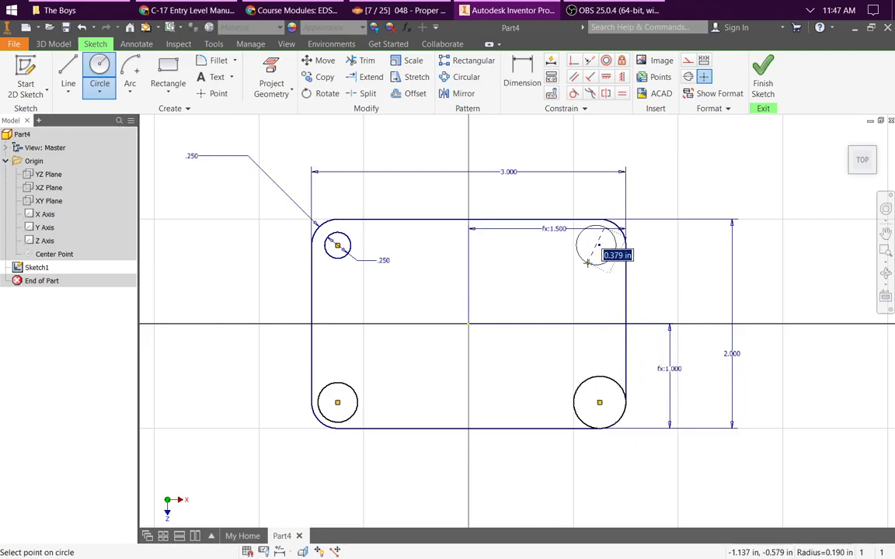
key("Escape")
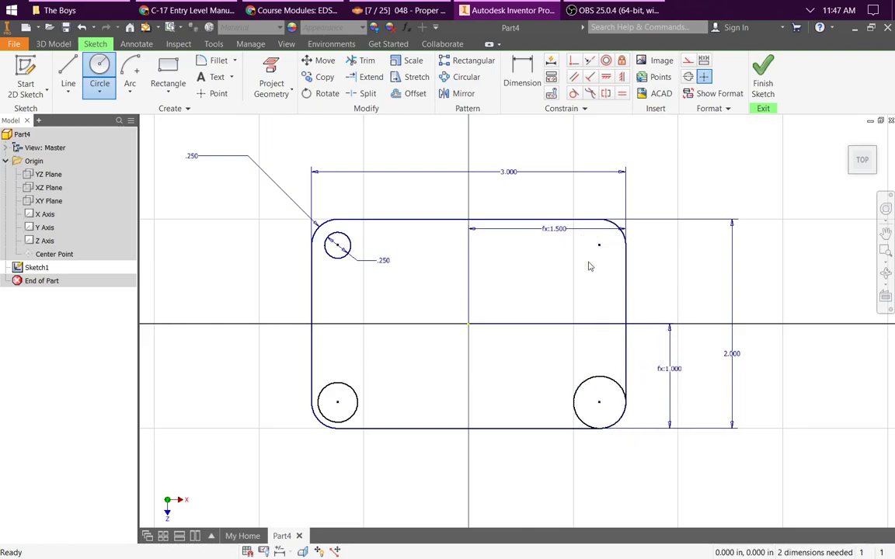
left_click(106, 70)
left_click(599, 246)
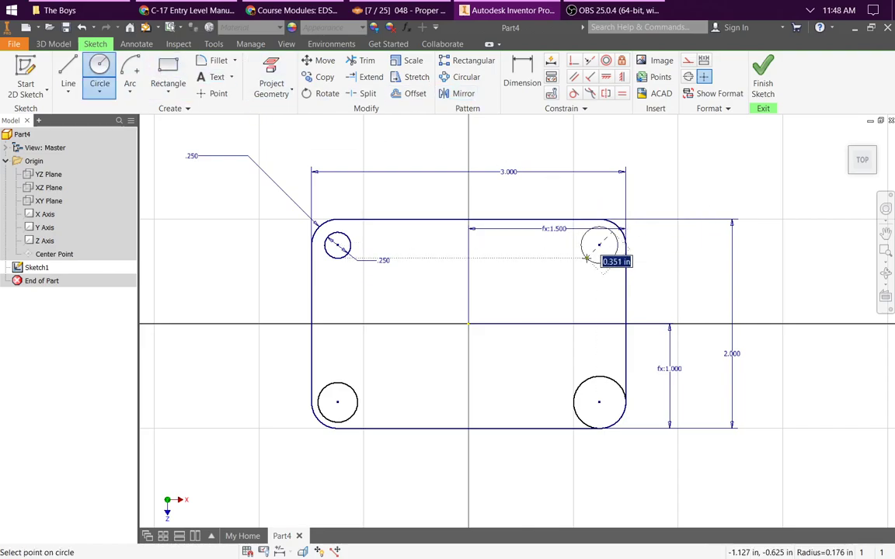
left_click(588, 258)
key("Escape")
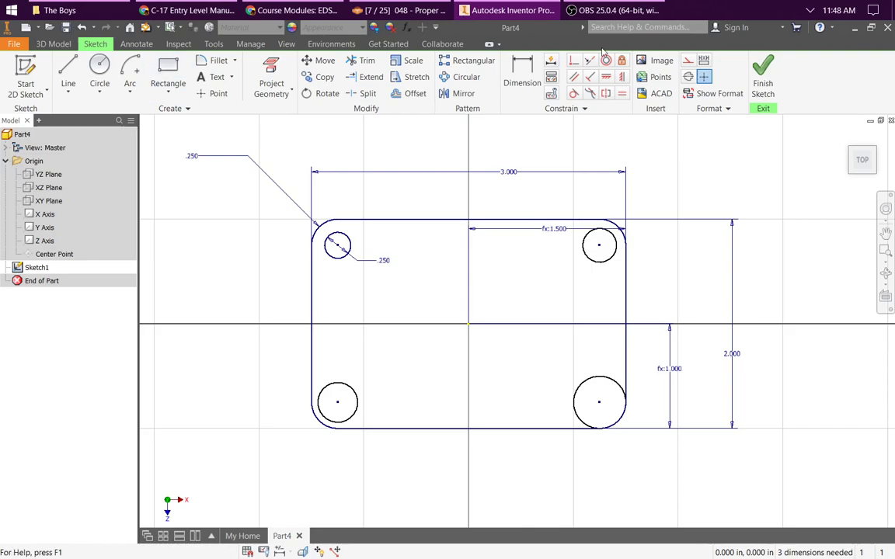
Step: Apply Equal constraints between the dimensioned upper-left circle and each of the other three corner circles
left_click(622, 93)
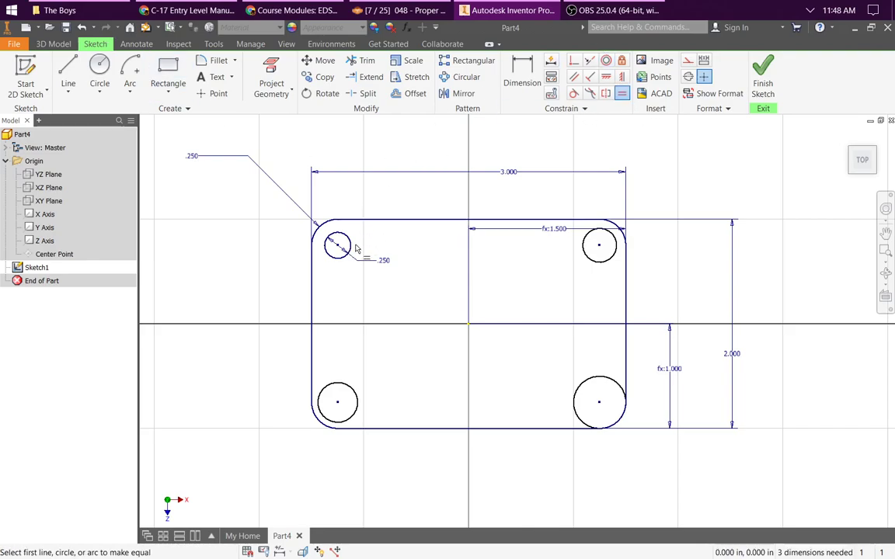
left_click(350, 250)
left_click(359, 409)
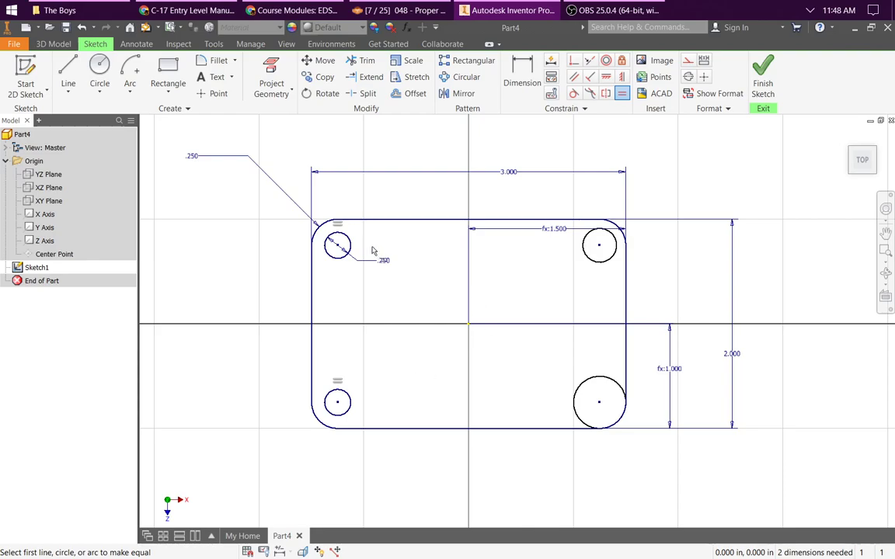
left_click(346, 249)
left_click(577, 391)
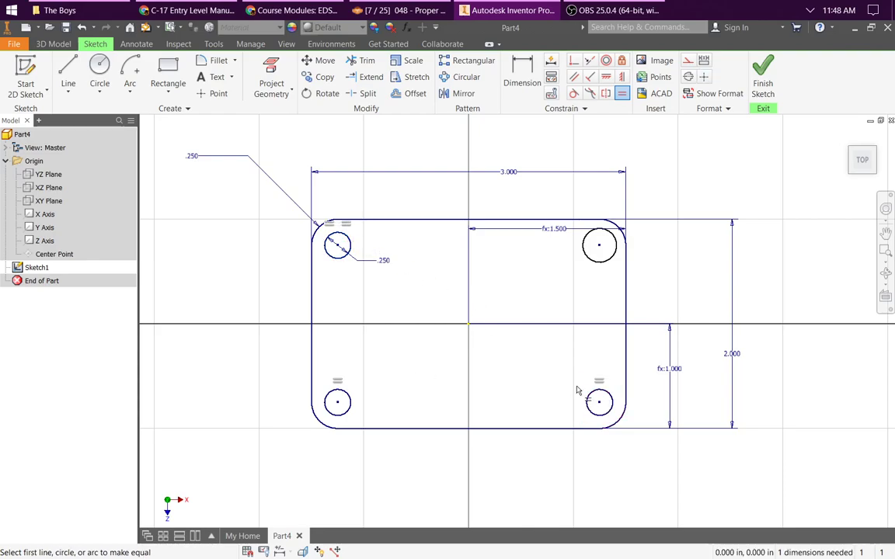
left_click(348, 250)
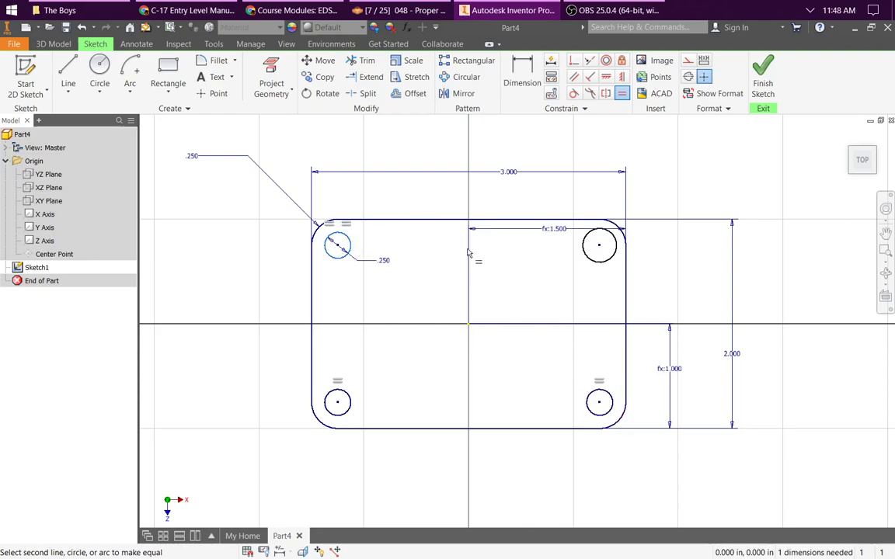
left_click(588, 261)
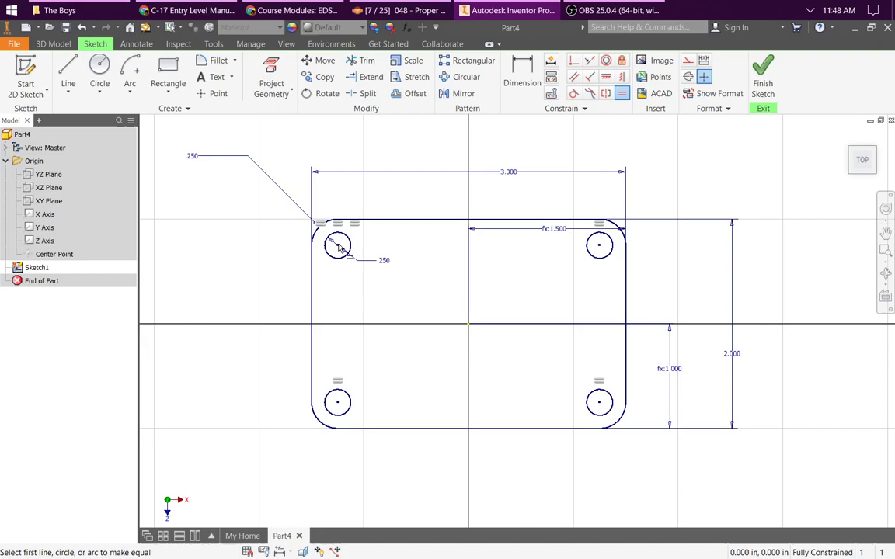
key("Escape")
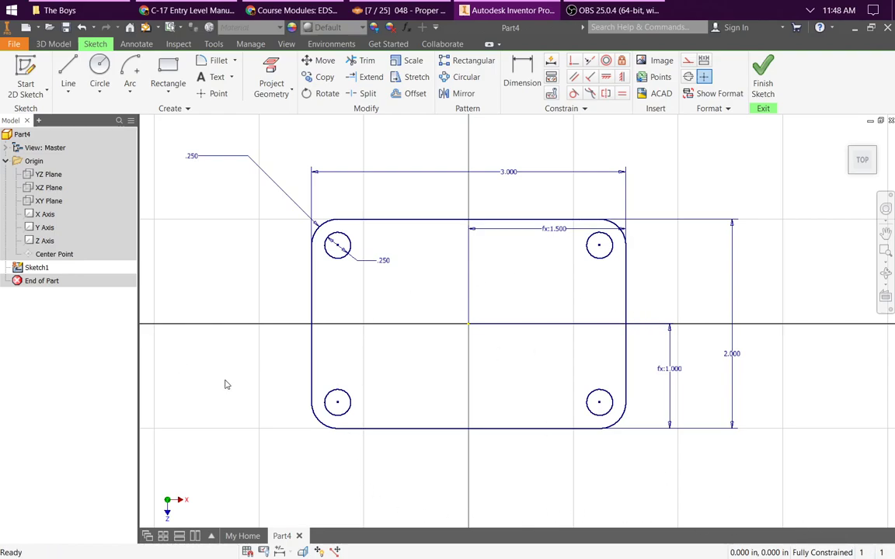
Step: Finish the sketch and extrude the plate region around the four corner circles by 0.75 in
left_click(753, 87)
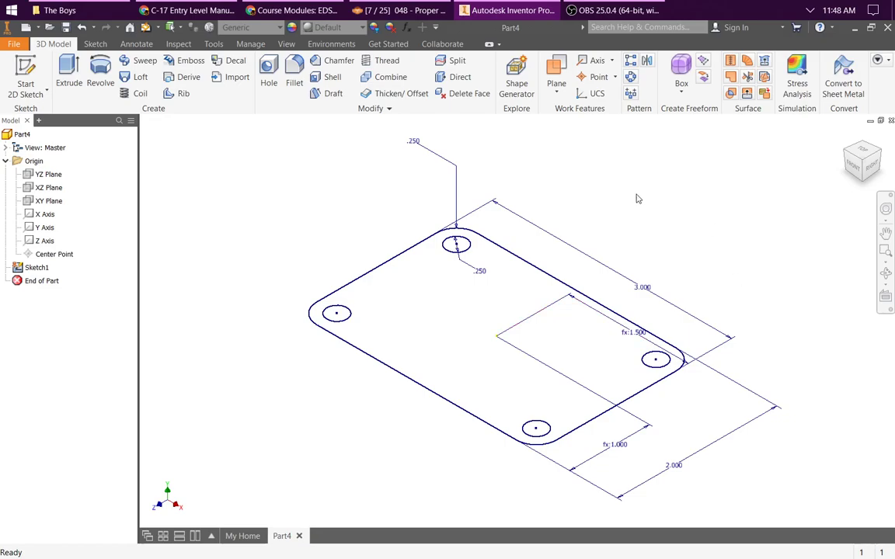
left_click(69, 74)
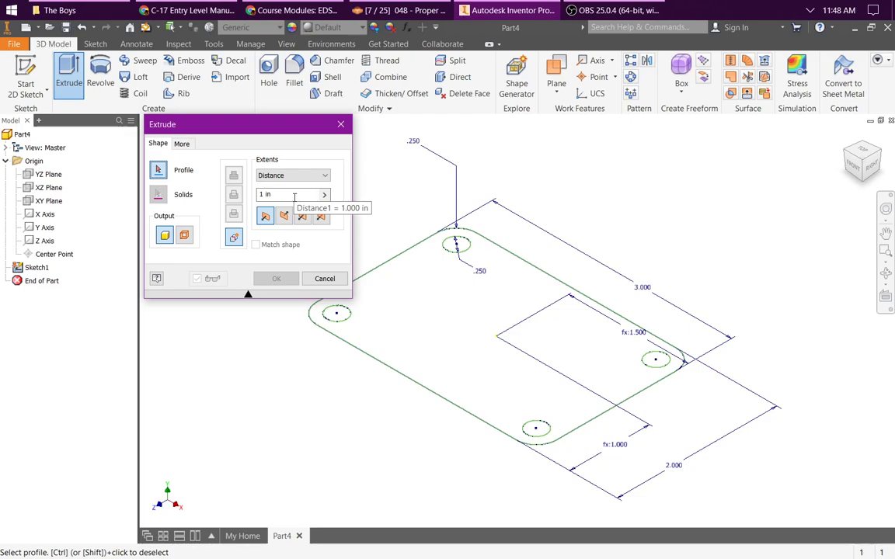
left_click(293, 197)
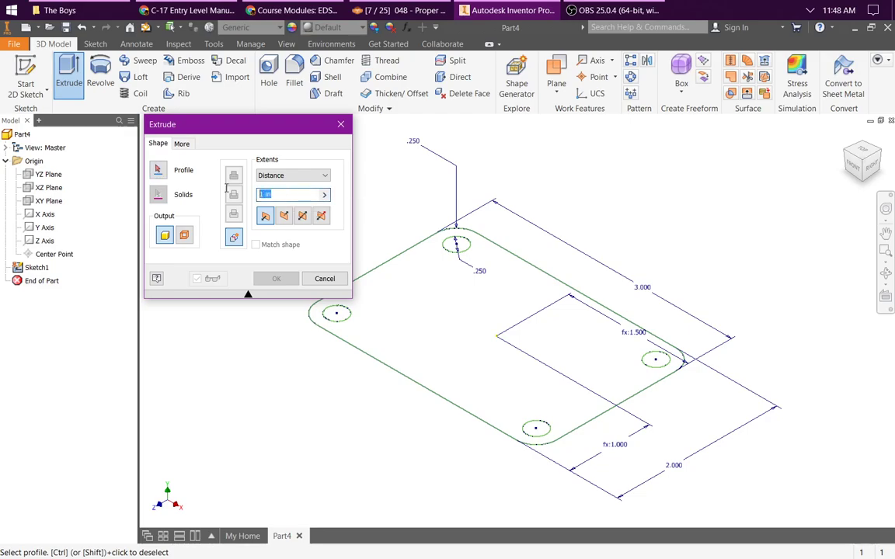
type(".75")
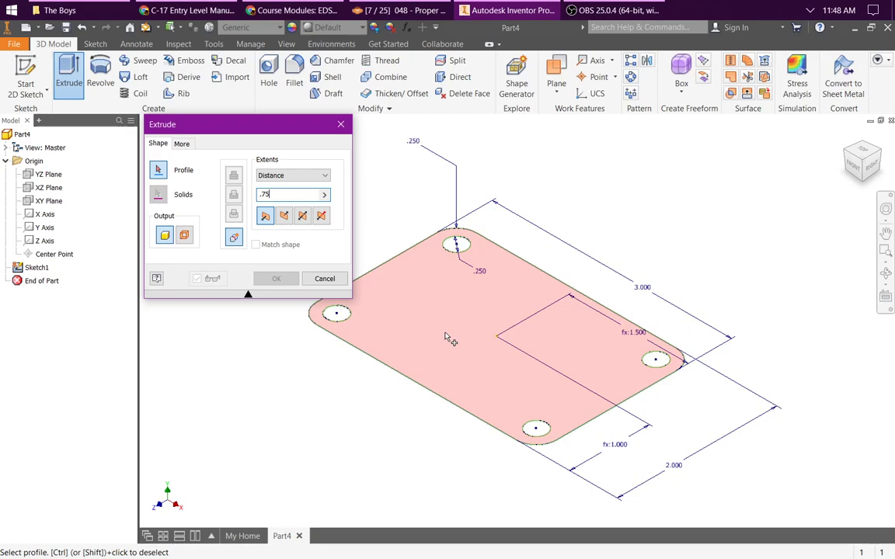
left_click(445, 336)
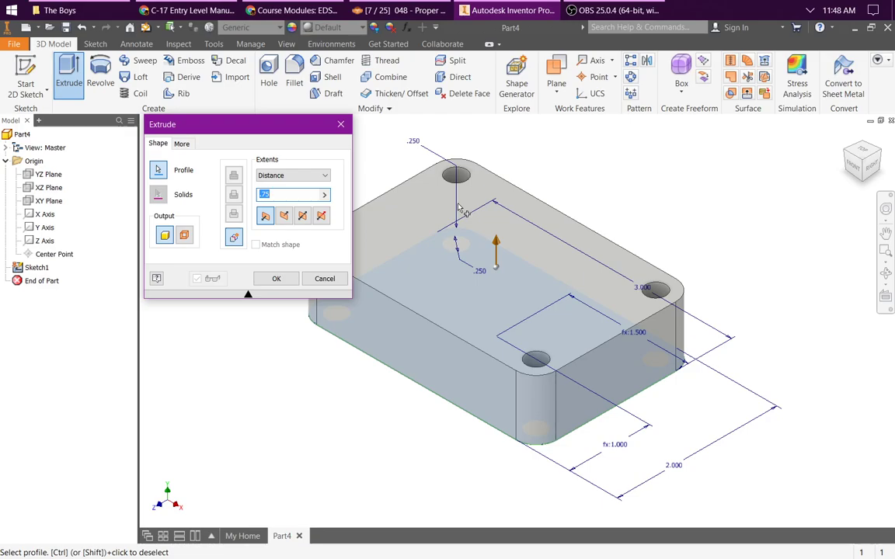
left_click(289, 279)
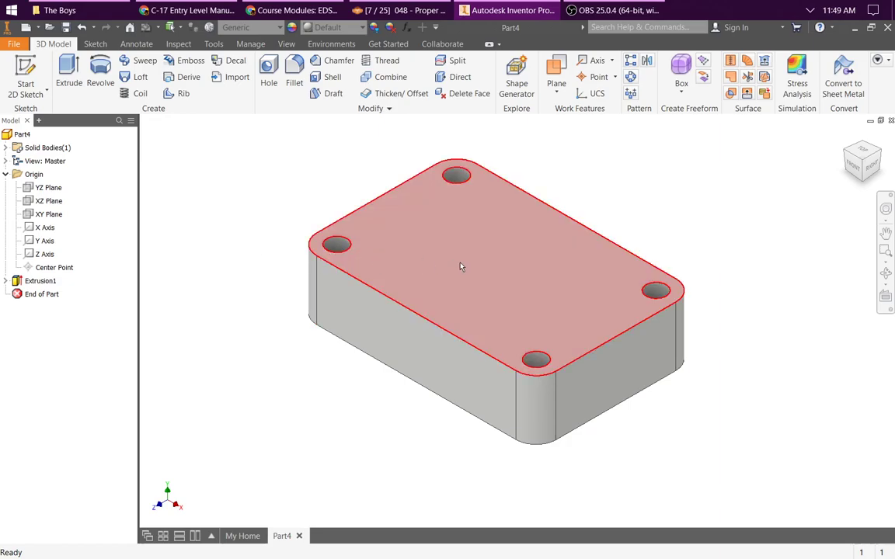
Step: Create a work plane through the Y Axis at 30 degrees to the XY Plane
left_click(556, 87)
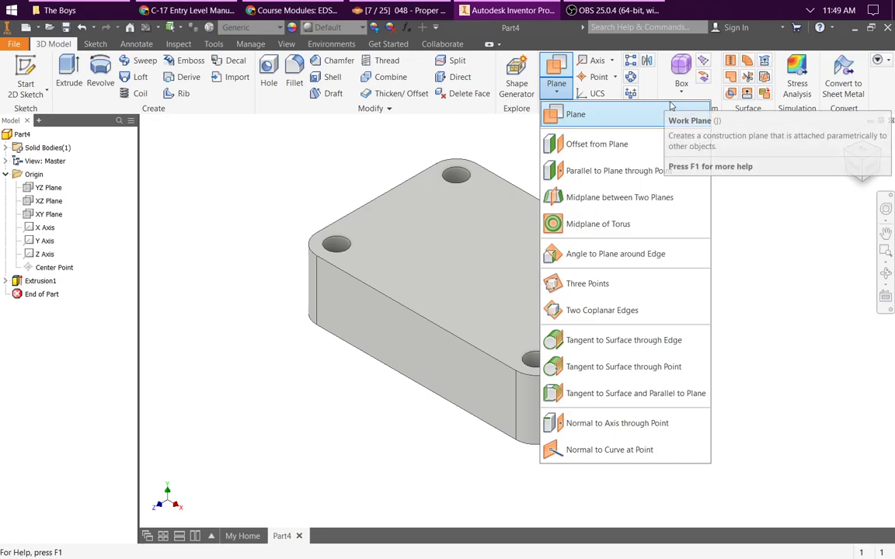
left_click(556, 68)
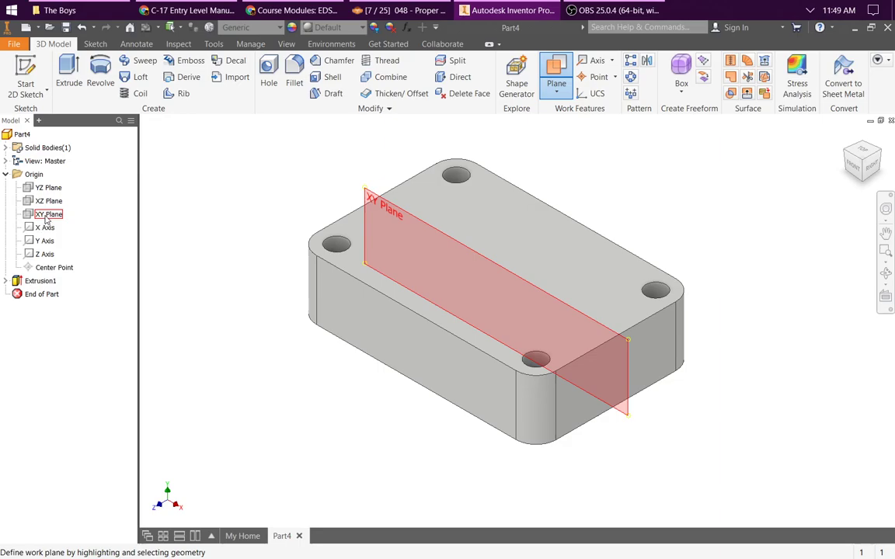
left_click(45, 219)
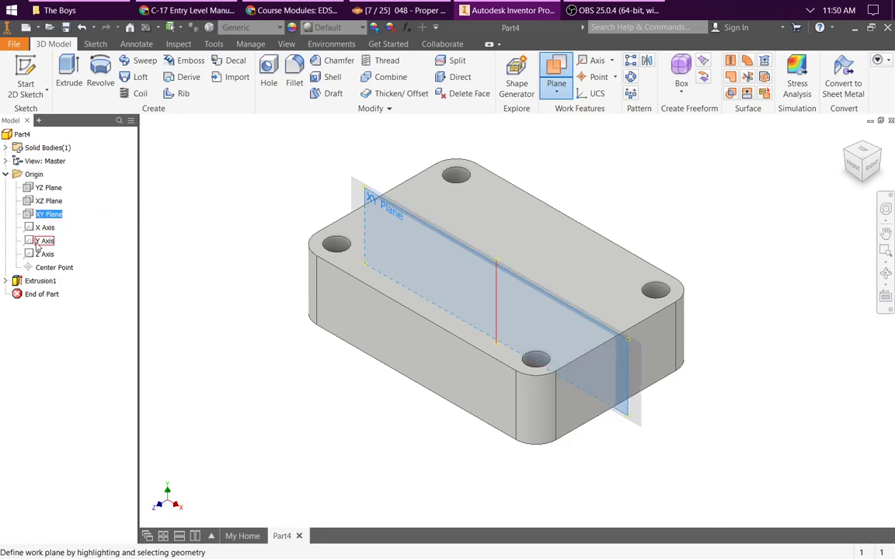
left_click(36, 244)
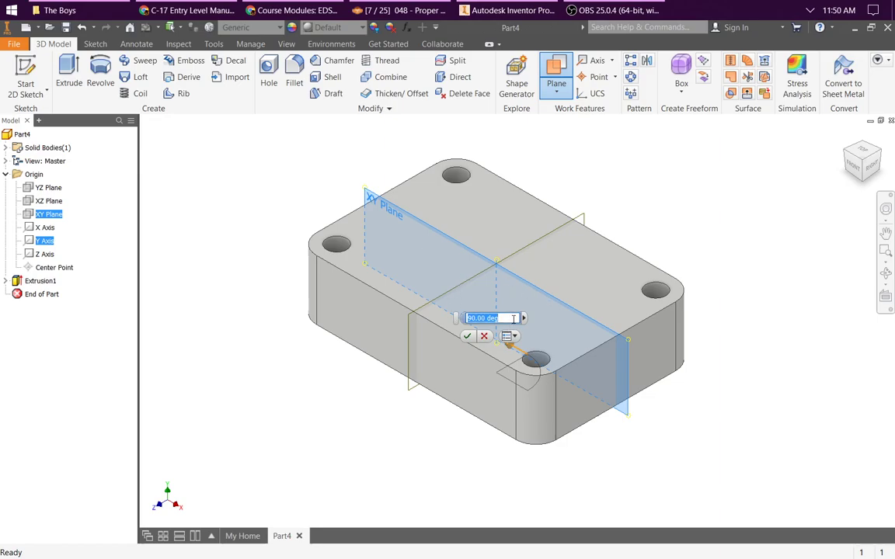
type("30")
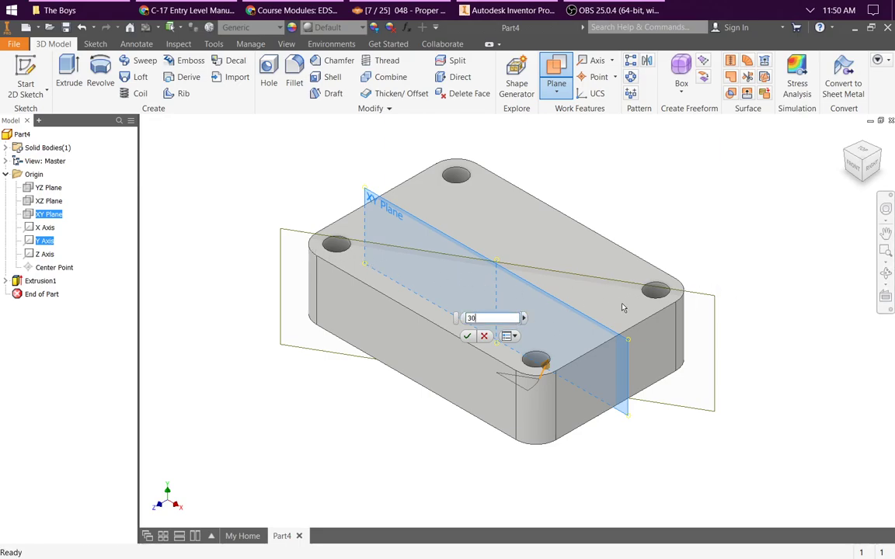
left_click(469, 338)
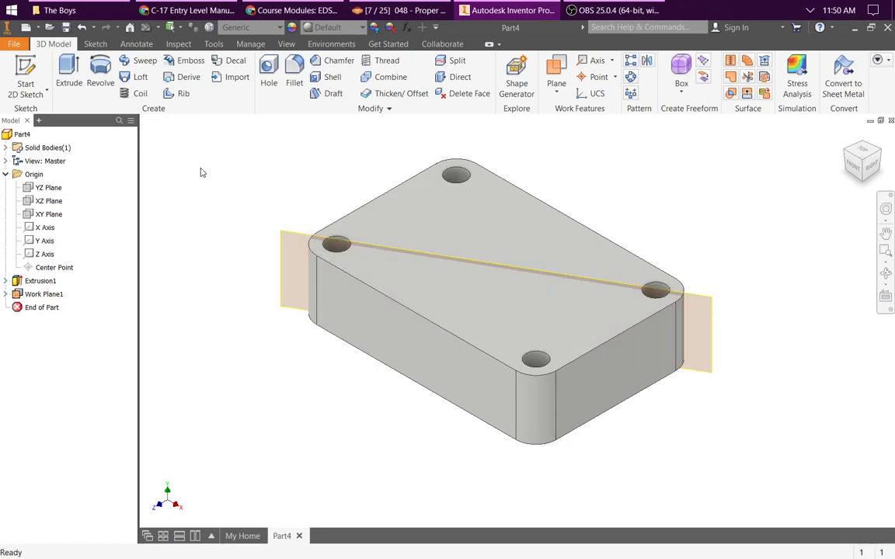
Step: Start a 2D sketch on the angled work plane
left_click(44, 293)
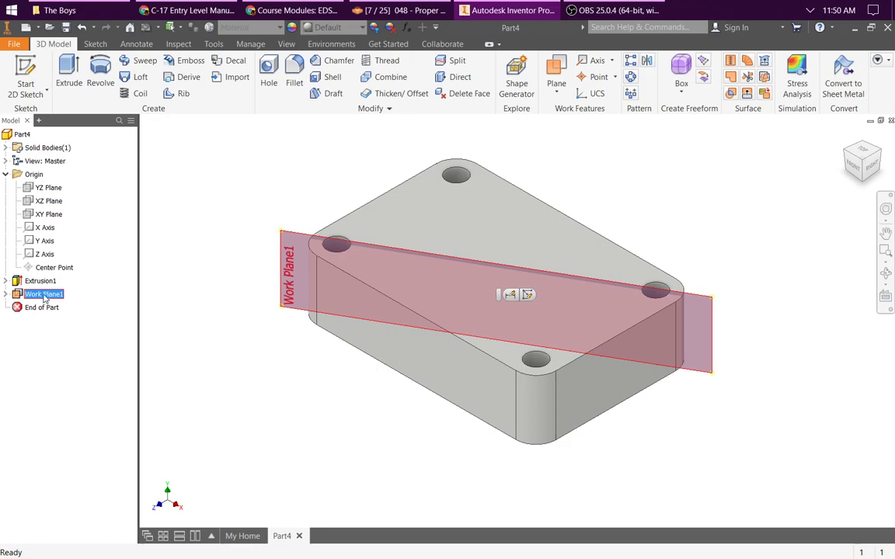
left_click(226, 384)
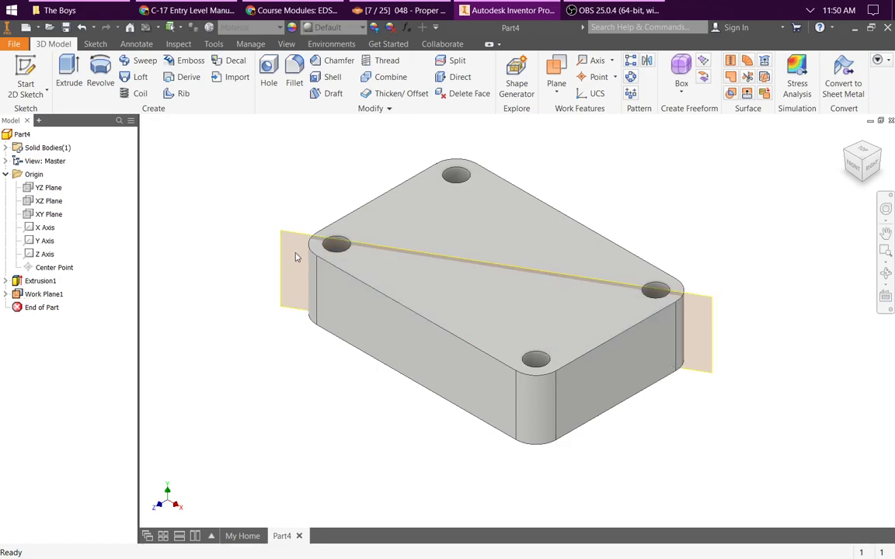
left_click(287, 234)
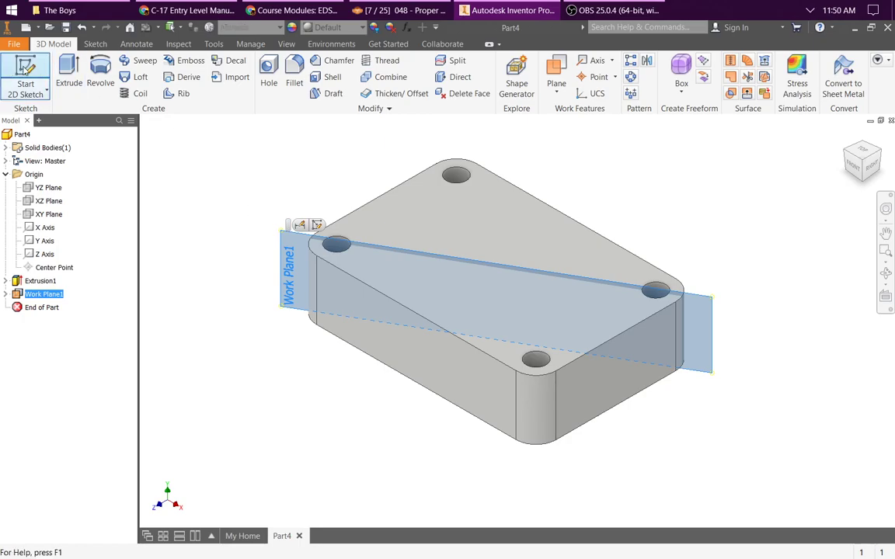
left_click(25, 69)
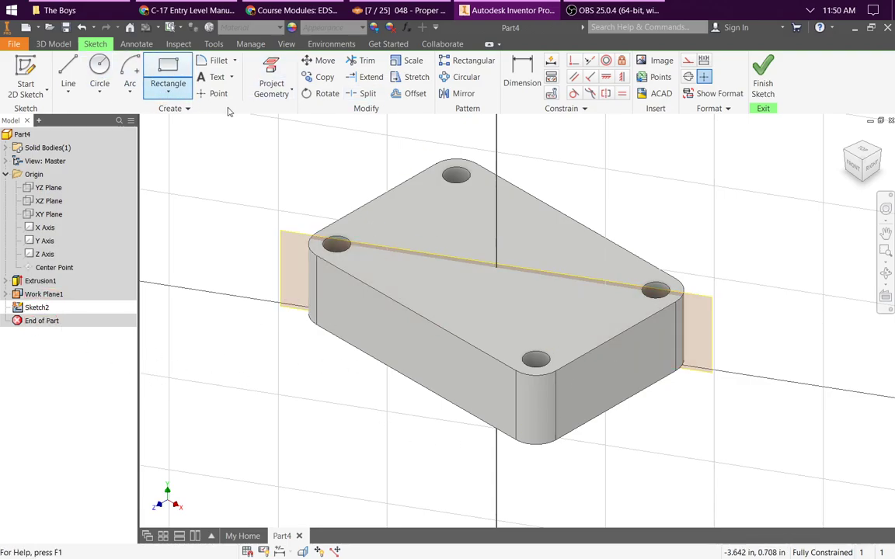
Step: Switch the model's visual style to Wireframe
left_click(286, 44)
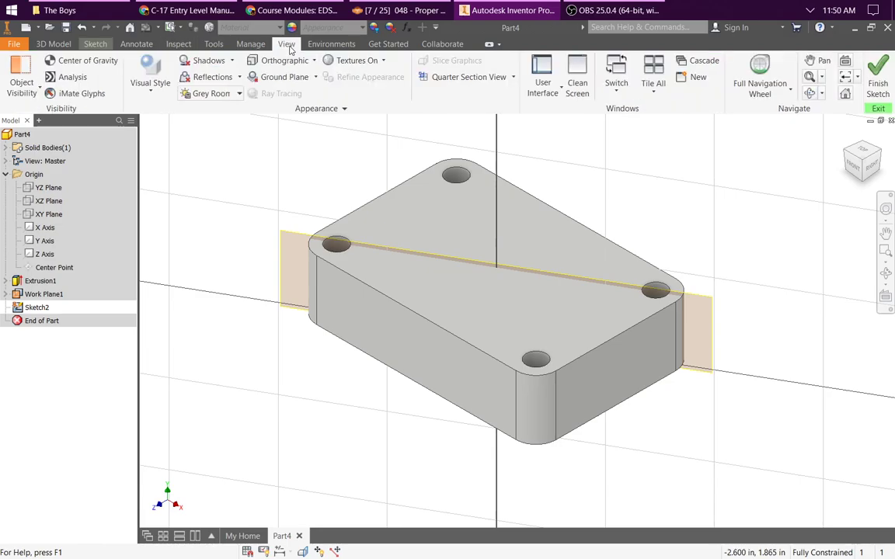
left_click(150, 81)
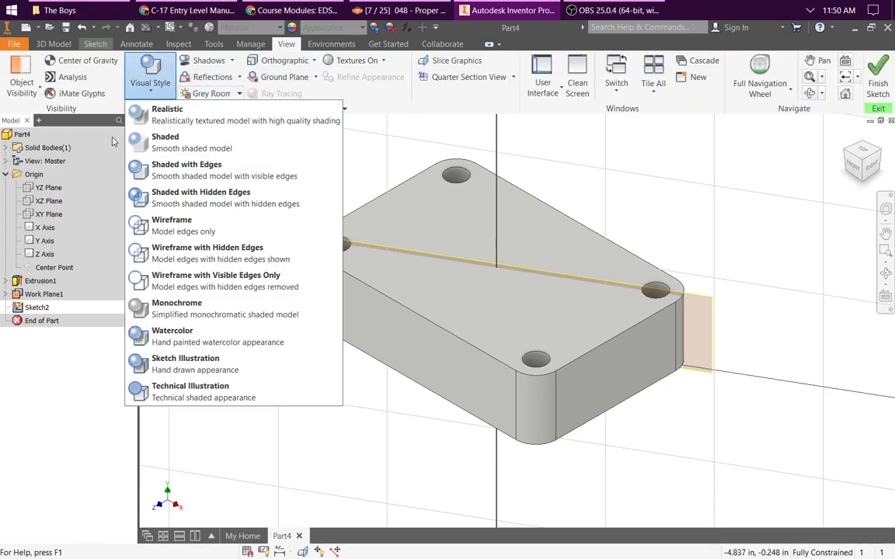
left_click(170, 225)
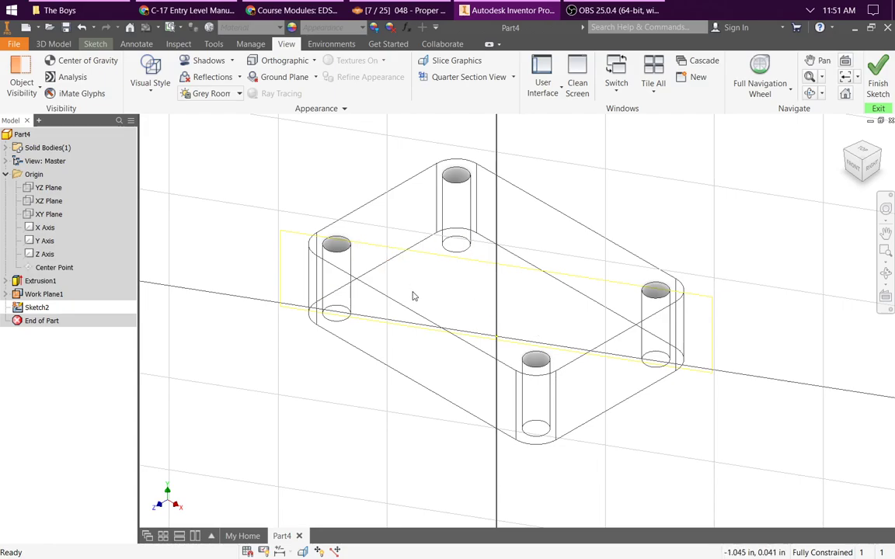
left_click(199, 64)
left_click(199, 63)
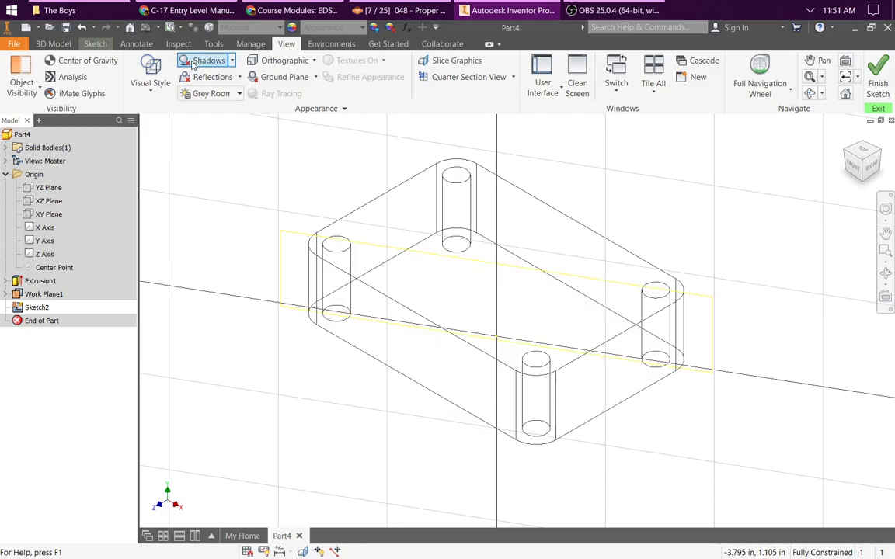
Step: Project the block's top face outline into the sketch on the angled work plane
left_click(56, 46)
left_click(98, 44)
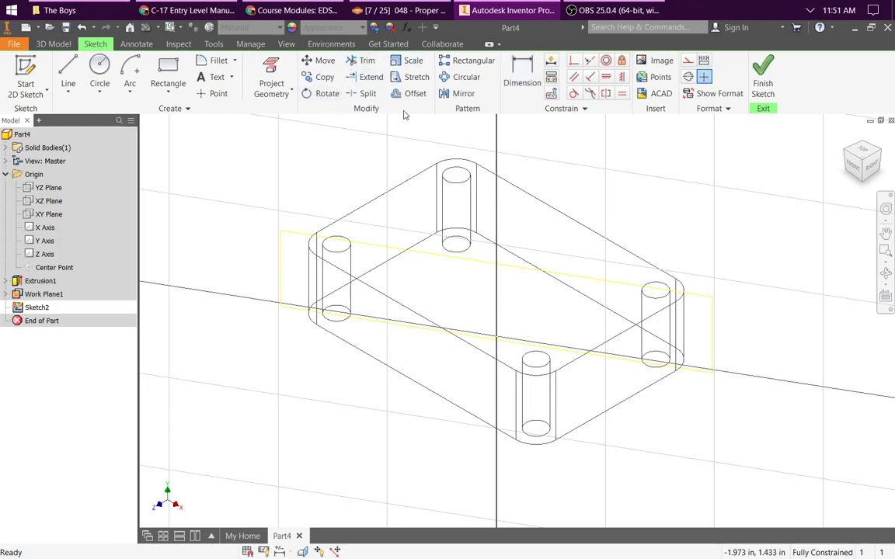
left_click(271, 79)
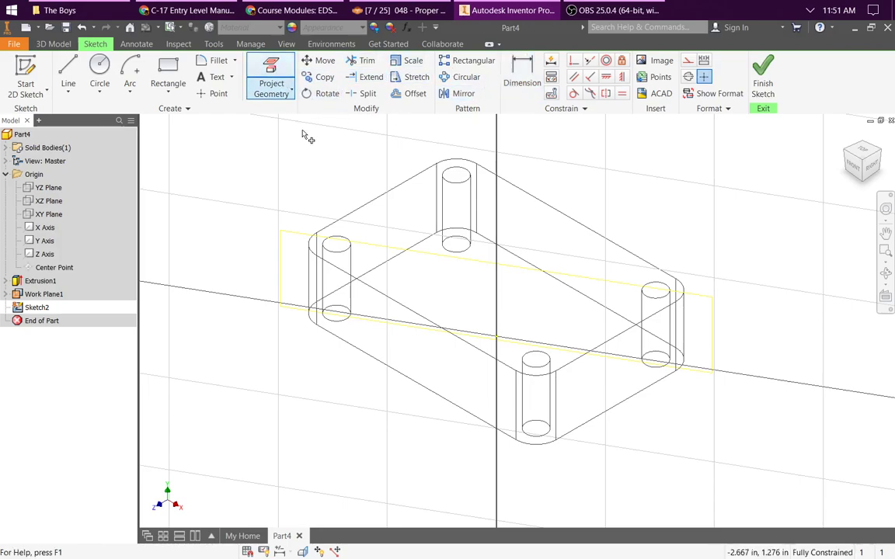
left_click(554, 214)
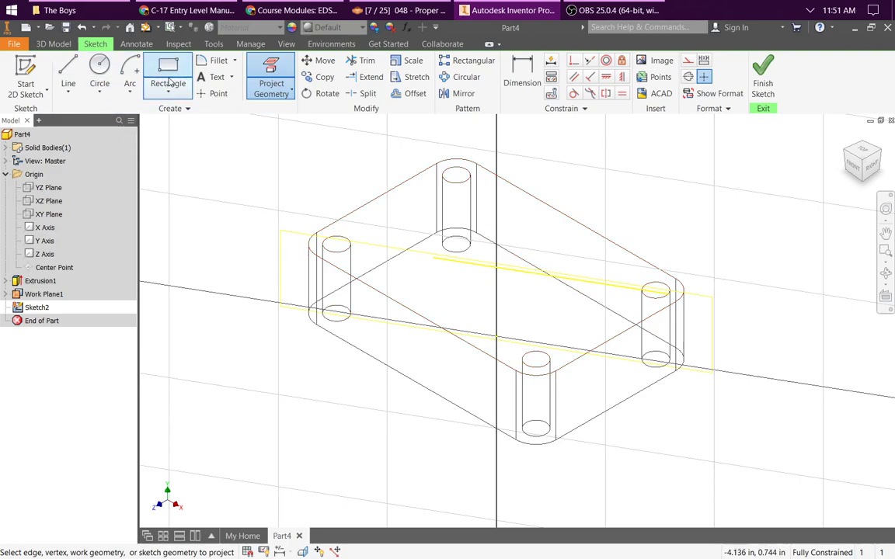
key("Escape")
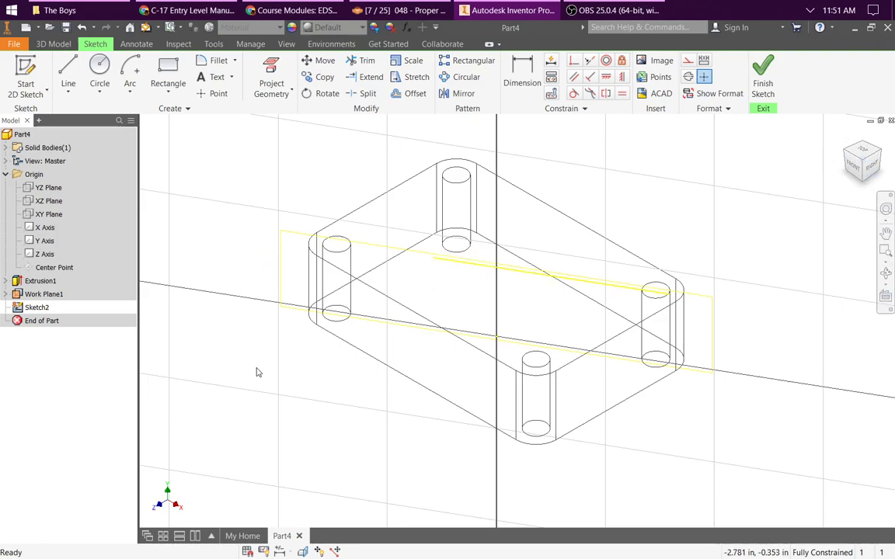
Step: Draw the notched left side of an I-shaped profile up from the projected line, with a top edge about 0.92 in long
left_click(286, 241)
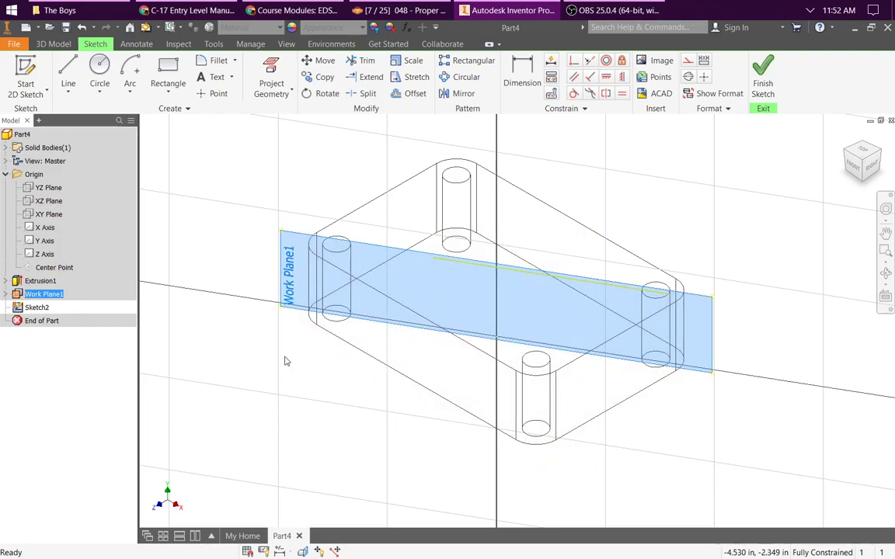
left_click(885, 298)
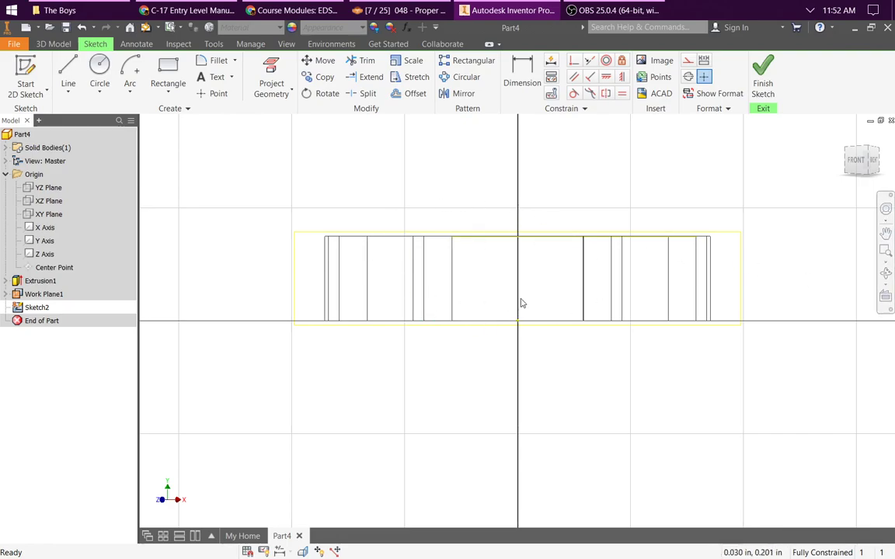
left_click(68, 74)
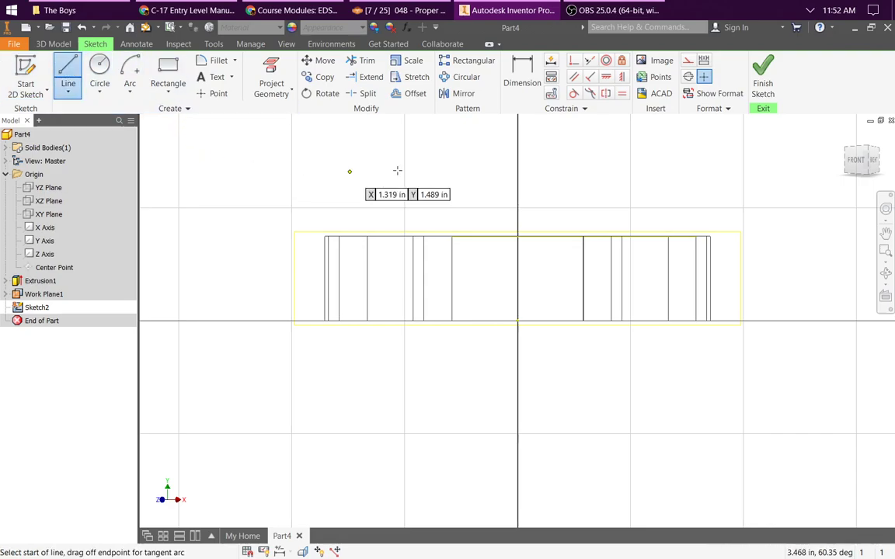
left_click(460, 235)
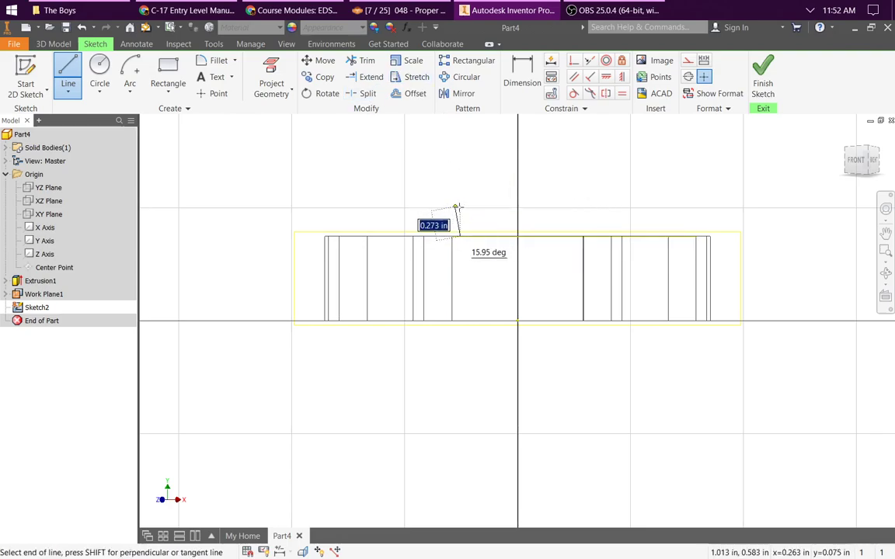
left_click(460, 208)
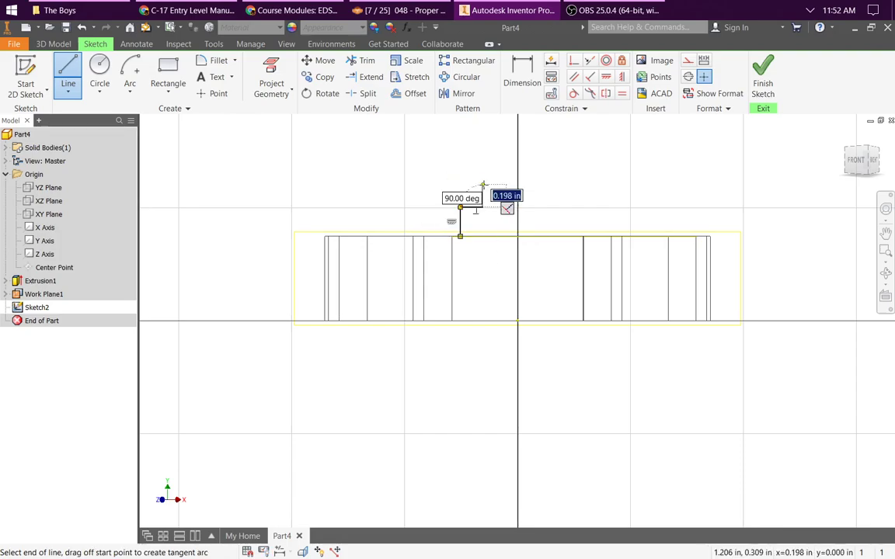
left_click(460, 185)
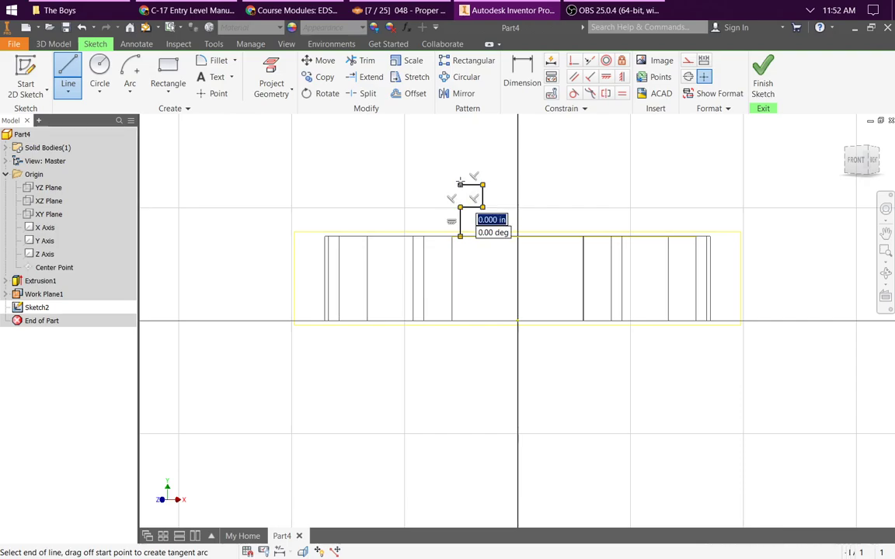
left_click(460, 161)
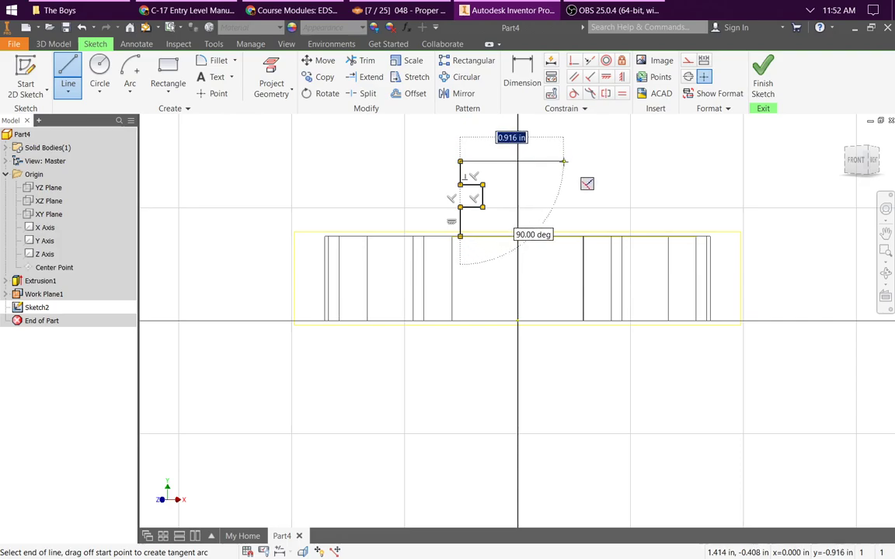
left_click(563, 161)
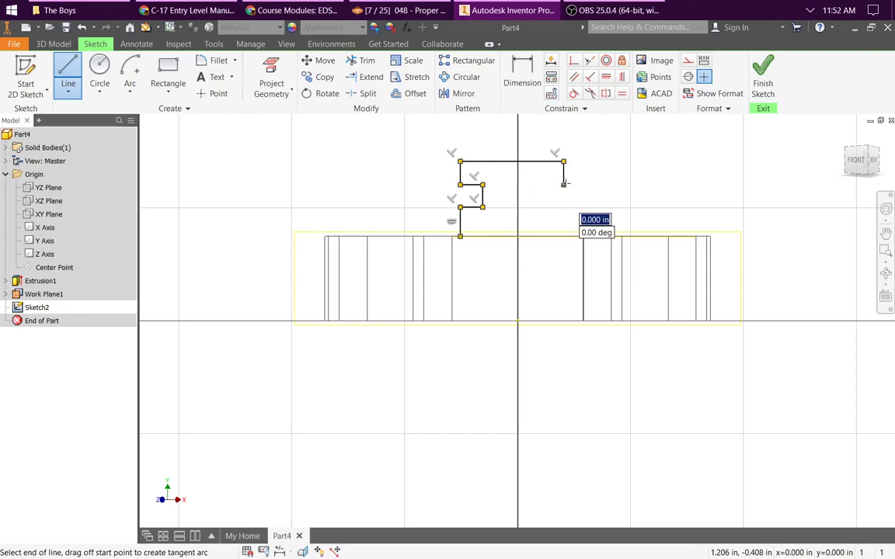
Step: Draw the profile's right side down from the top edge, with a notch mirroring the left one and ending at its lower edge
left_click(563, 185)
left_click(541, 185)
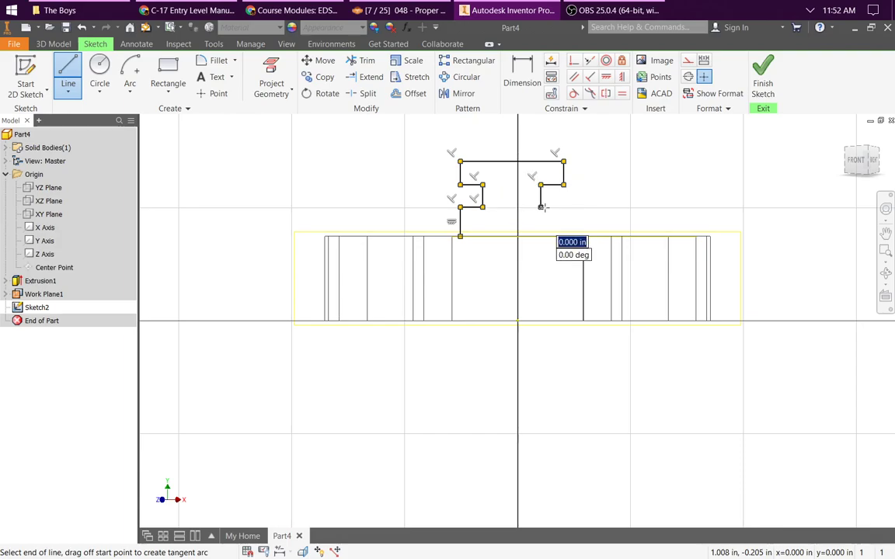
left_click(541, 207)
left_click(564, 208)
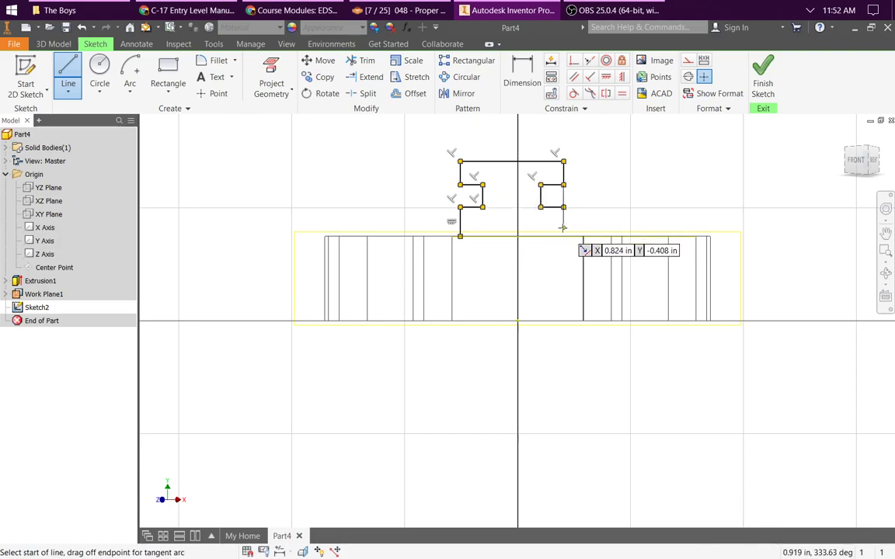
left_click(563, 236)
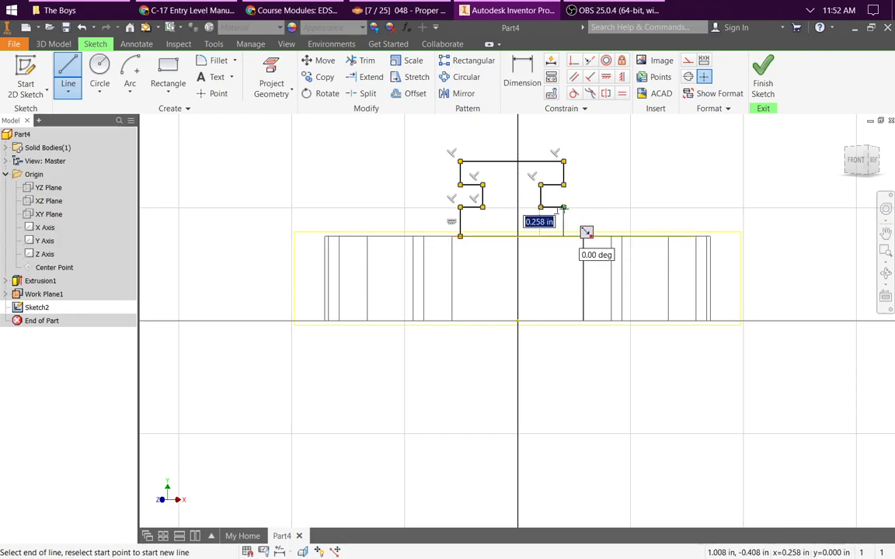
key("Escape")
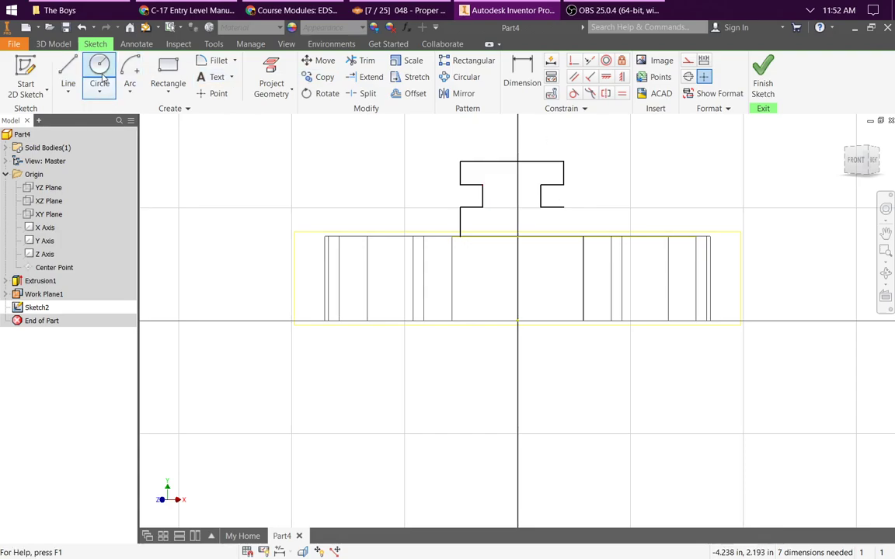
Step: Close the profile with a vertical line down to the projected line and a base line about 0.92 in long along it
left_click(68, 74)
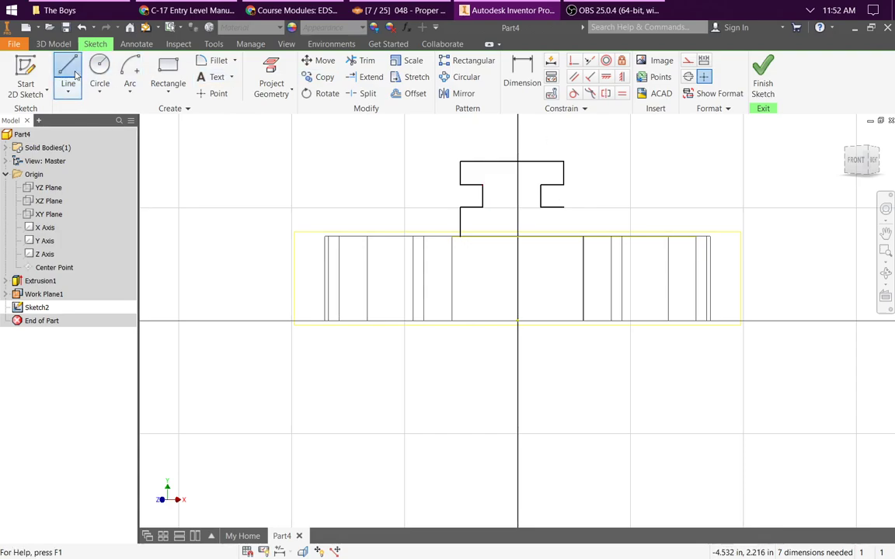
left_click(564, 207)
double_click(563, 235)
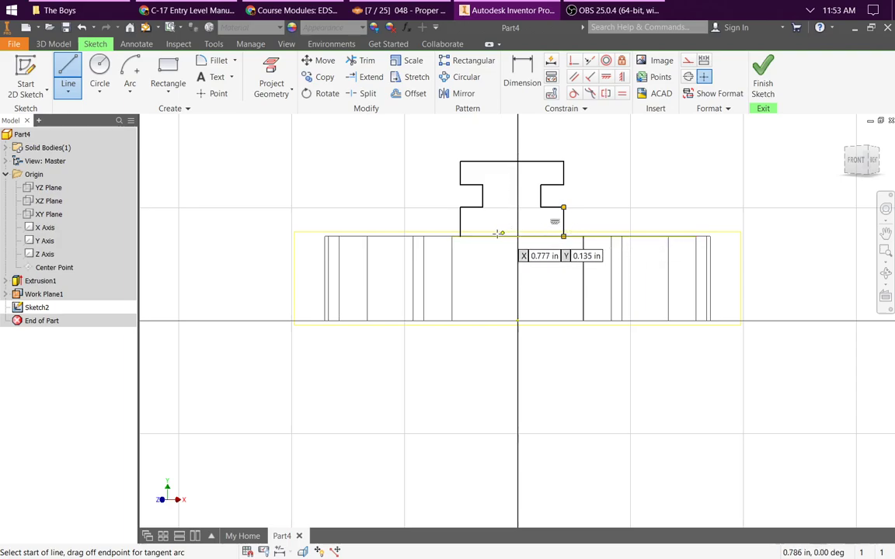
left_click(460, 236)
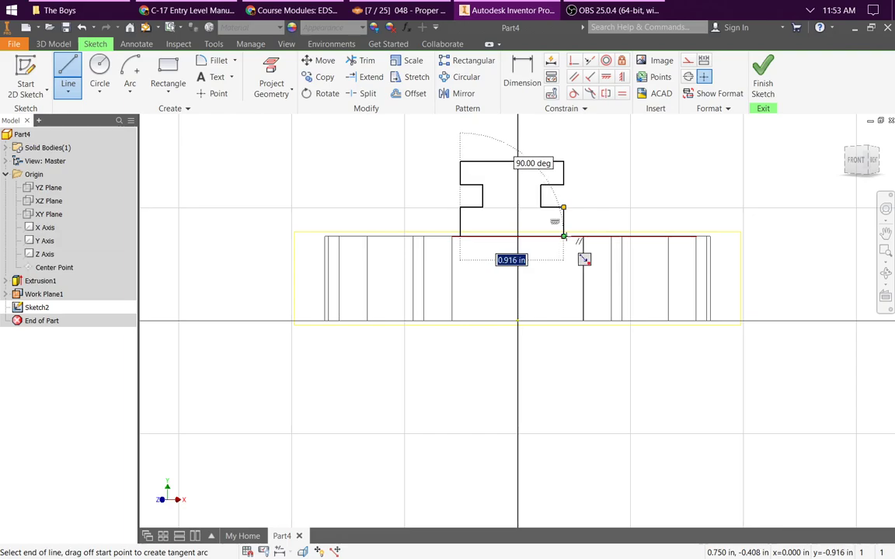
double_click(563, 237)
key("Escape")
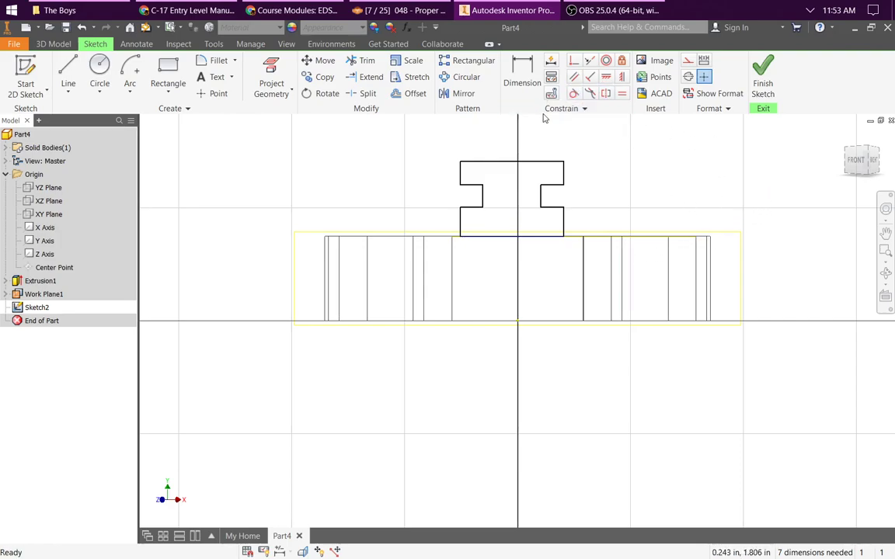
Step: Dimension the top edge of the I-shaped profile to 1.5 in
left_click(539, 89)
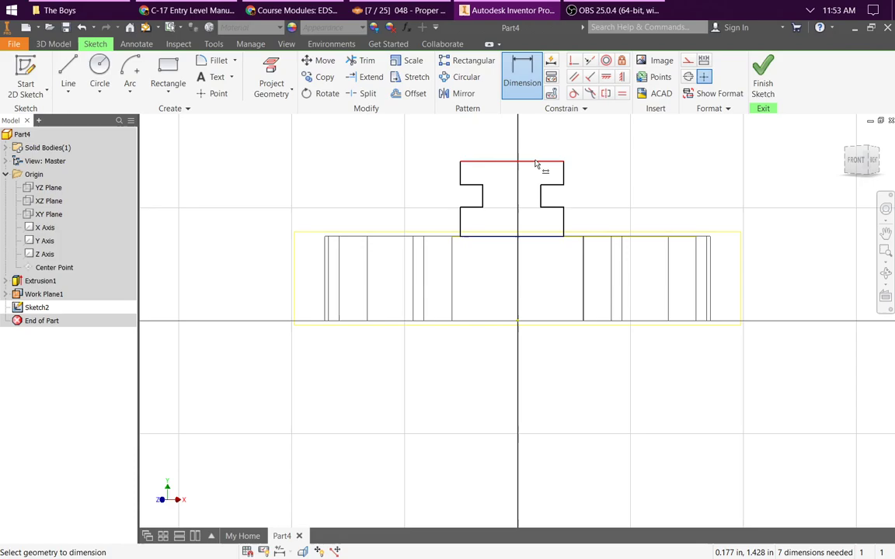
left_click(540, 161)
left_click(537, 143)
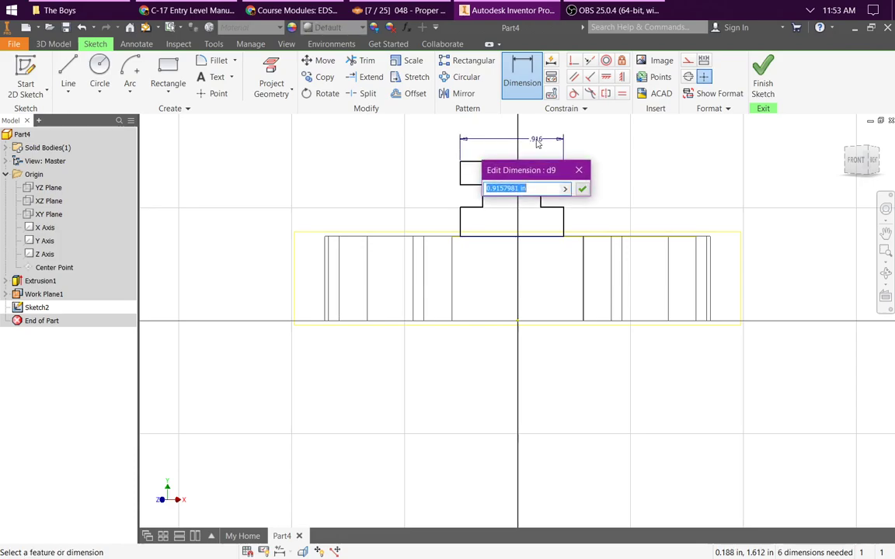
type("1.5")
key("Return")
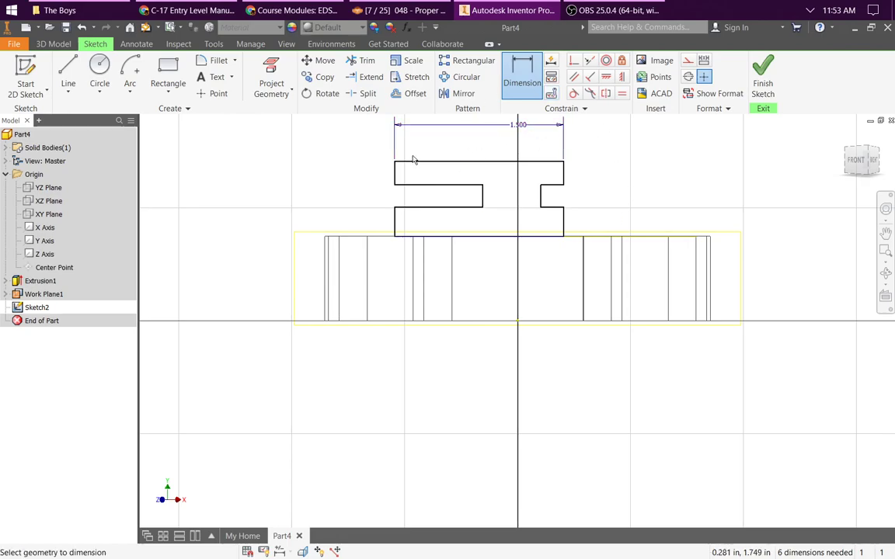
Step: Make the origin's Y axis visible in the sketch as a centring reference
left_click(394, 175)
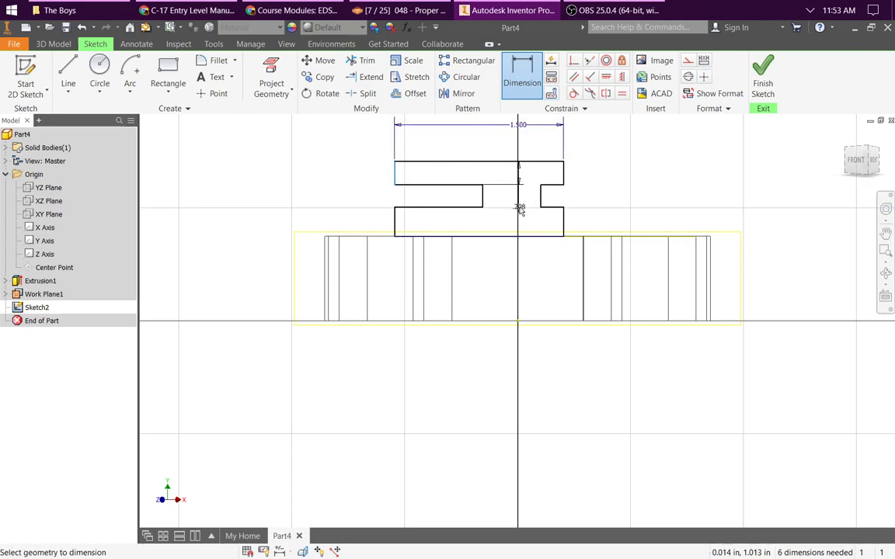
key("Escape")
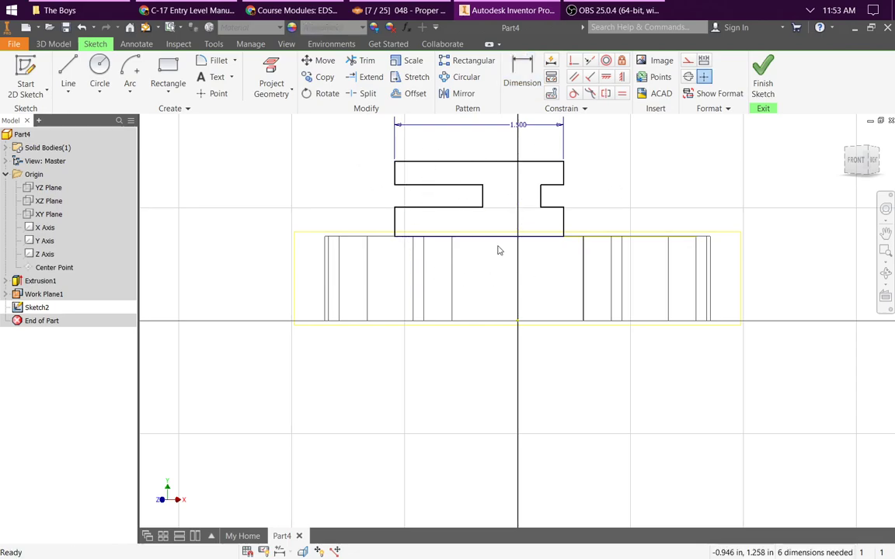
left_click(45, 241)
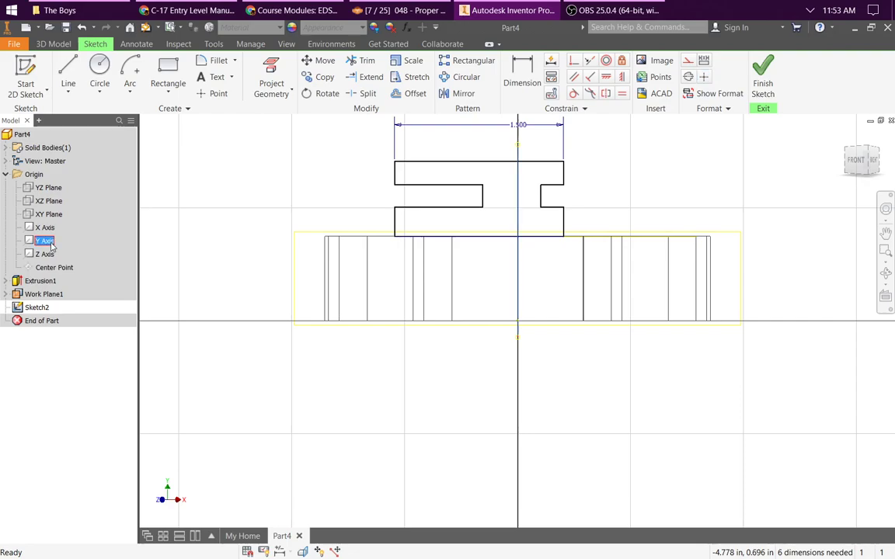
right_click(51, 247)
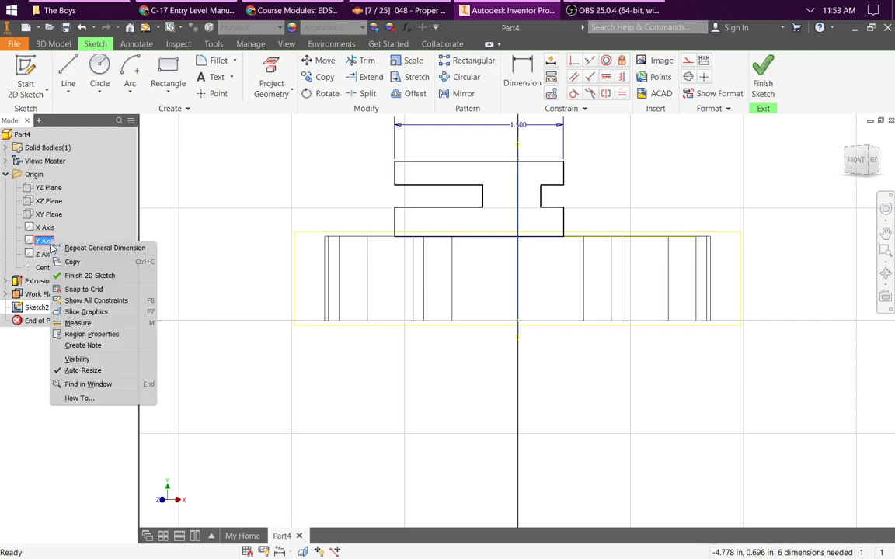
left_click(78, 357)
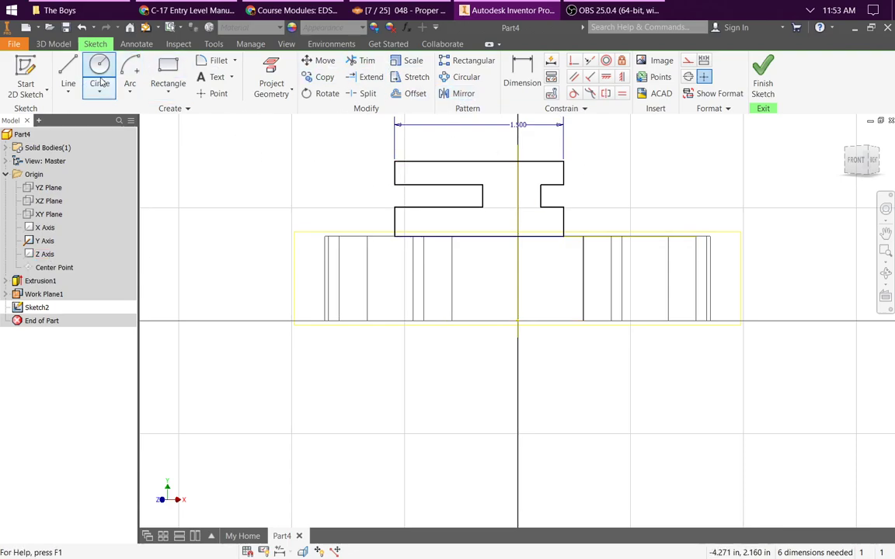
Step: Dimension the profile's upper-left vertical edge to the Y axis as 0.5*d9, half the overall width, to centre the profile
left_click(522, 78)
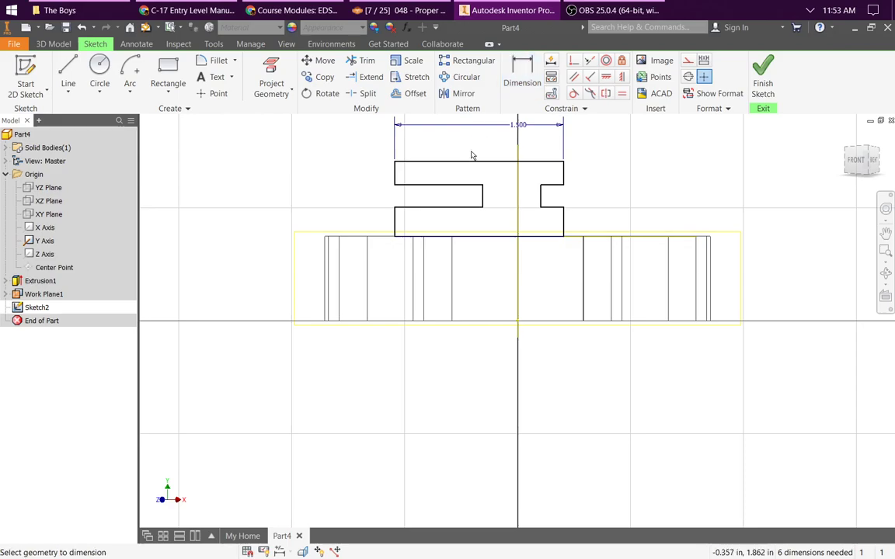
left_click(395, 174)
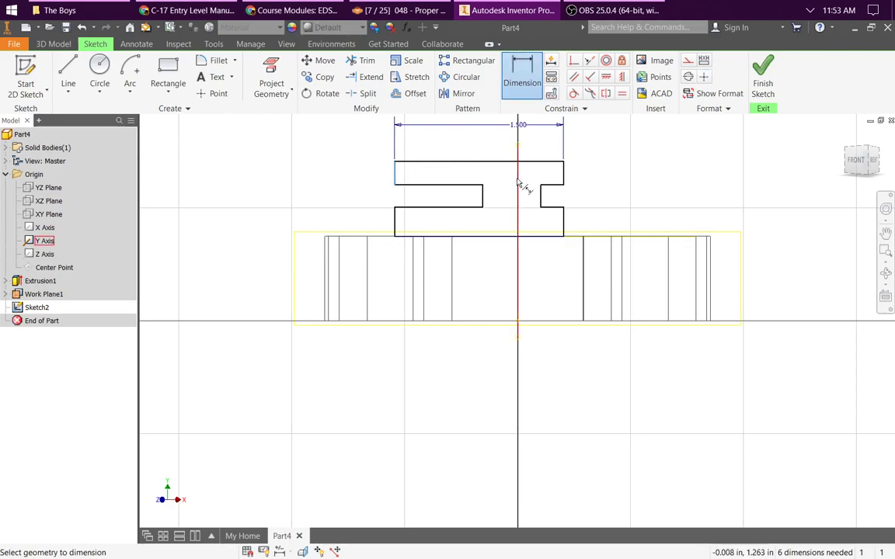
left_click(518, 177)
left_click(475, 152)
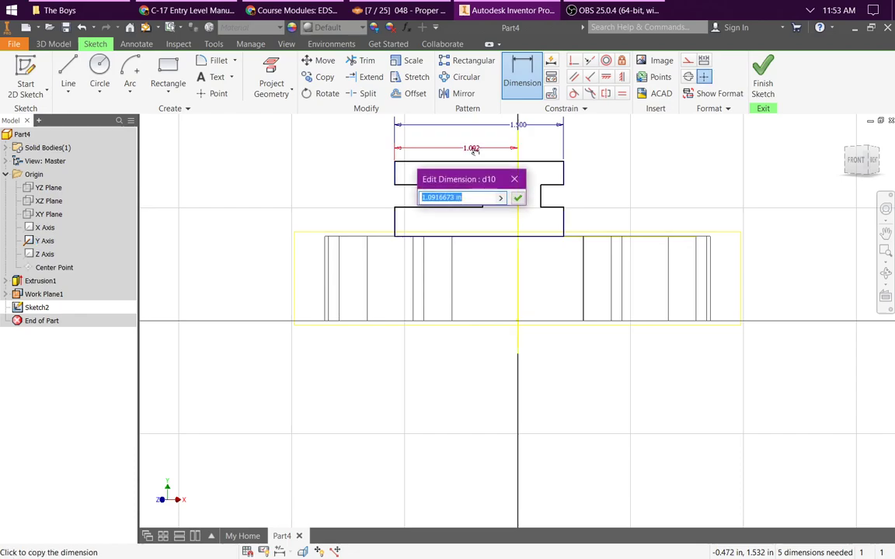
type("0.")
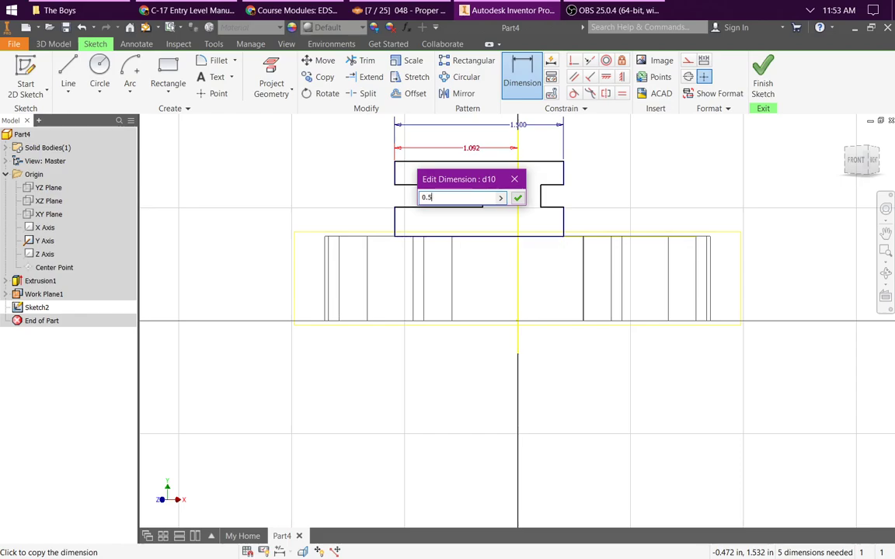
type("5*")
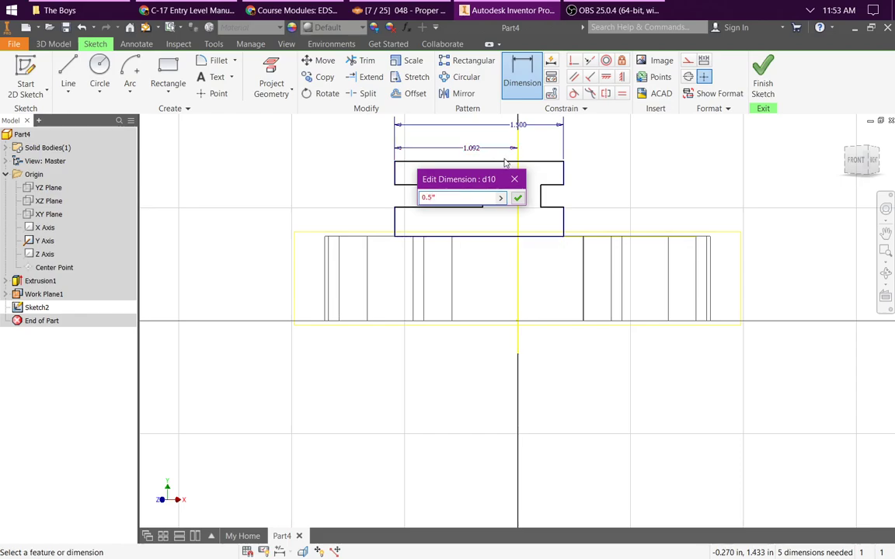
left_click(517, 125)
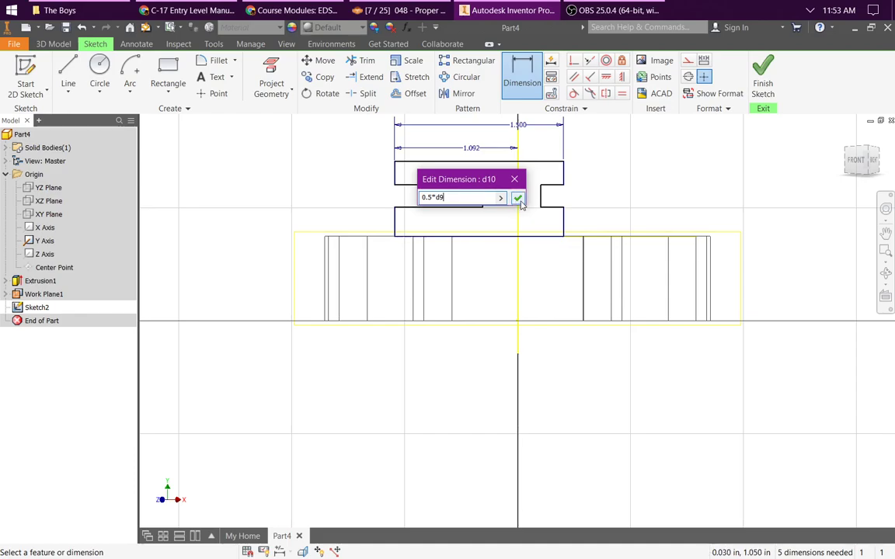
key("Return")
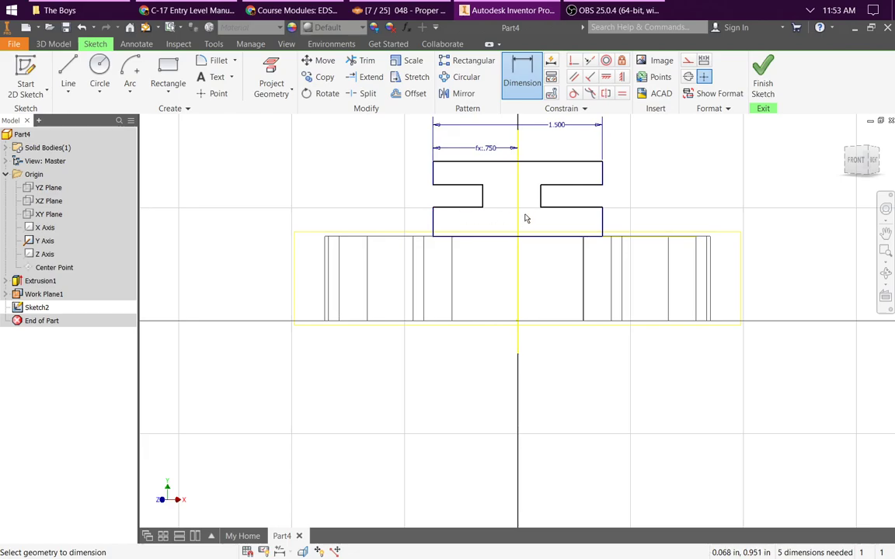
key("Escape")
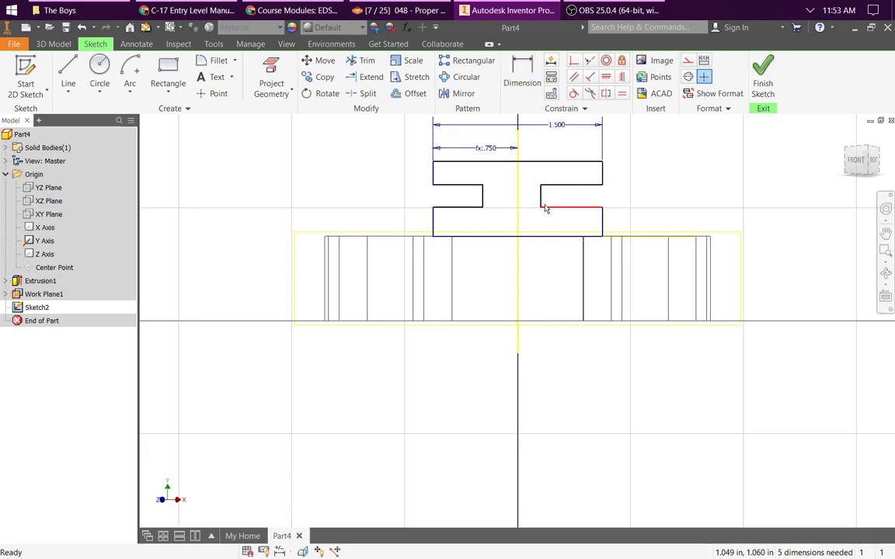
Step: Dimension the profile's overall height from its base line to its top edge as 0.75 in
left_click(525, 75)
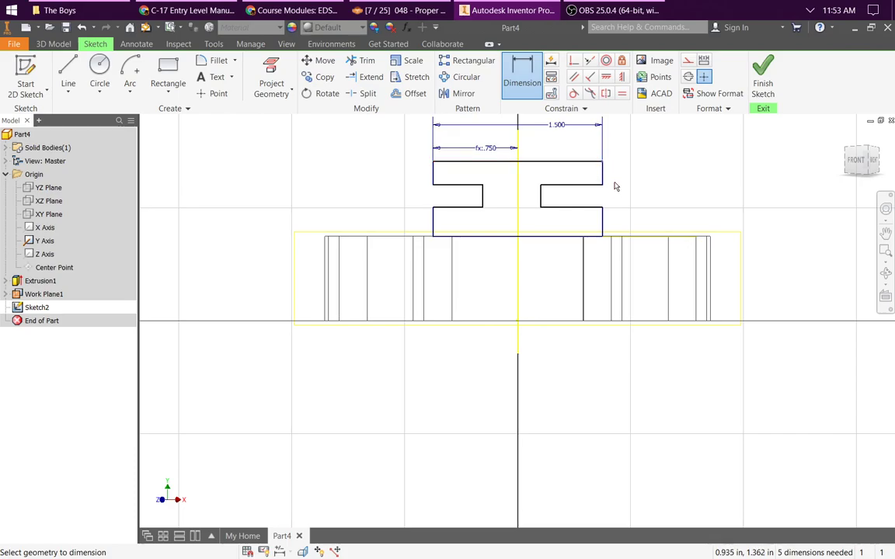
left_click(604, 237)
left_click(639, 197)
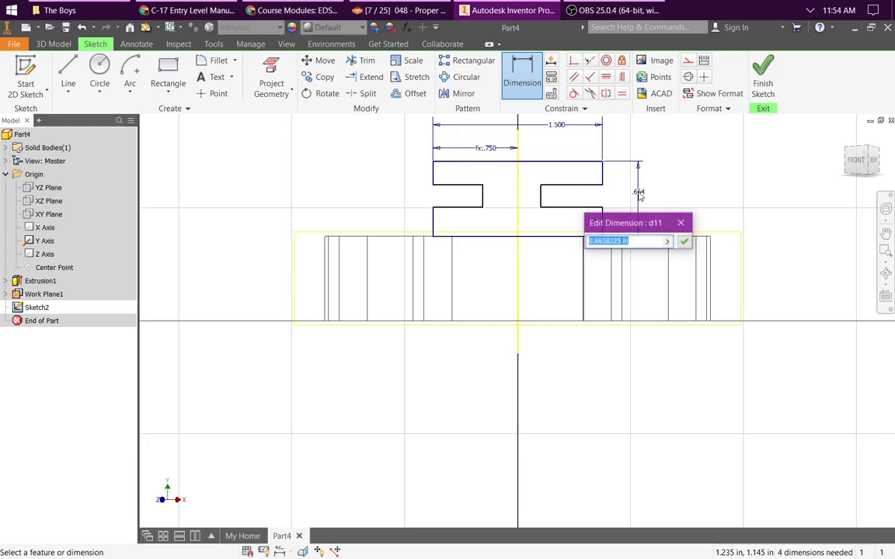
type(".")
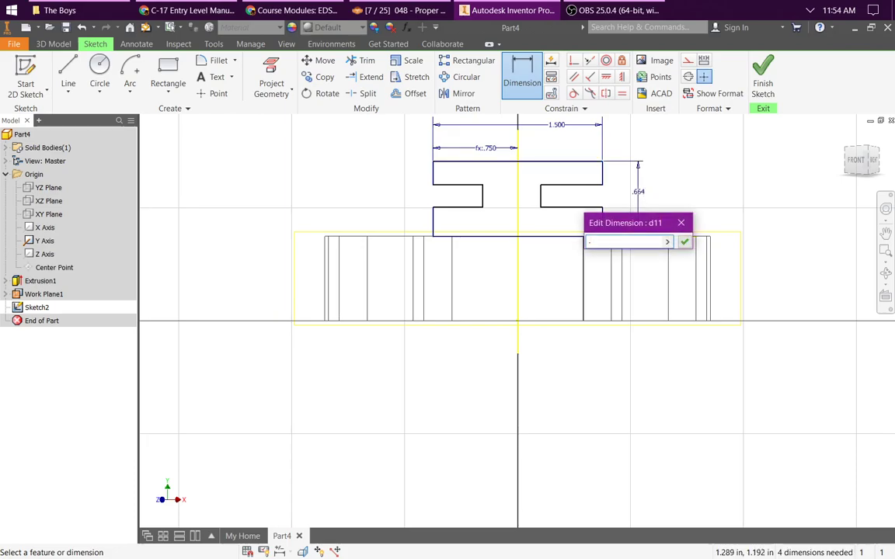
type("75")
key("Return")
Step: Dimension the lower flange's right vertical edge to 0.25 in
left_click(603, 222)
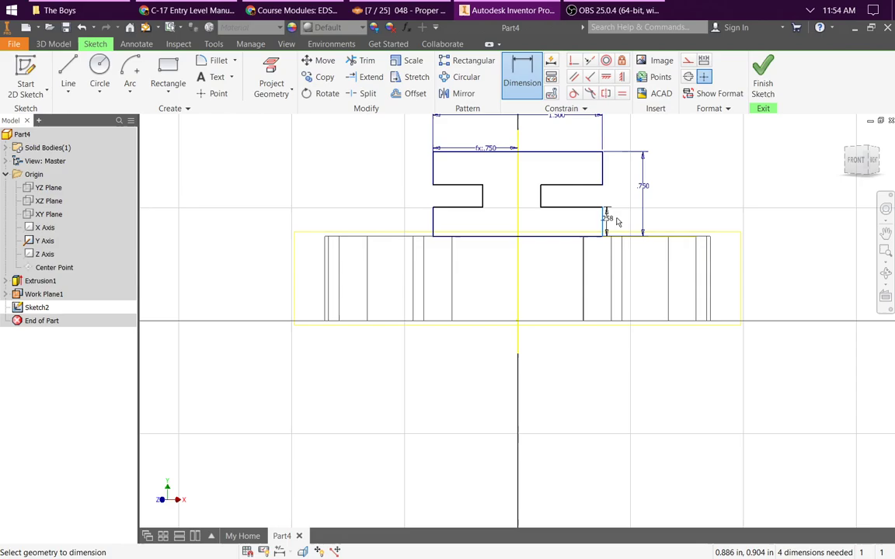
left_click(625, 219)
type(".")
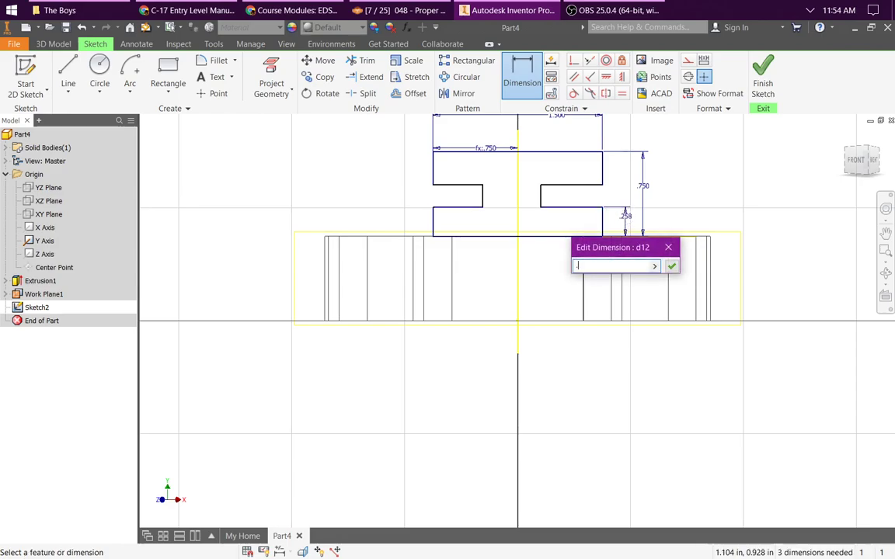
type("25")
key("Return")
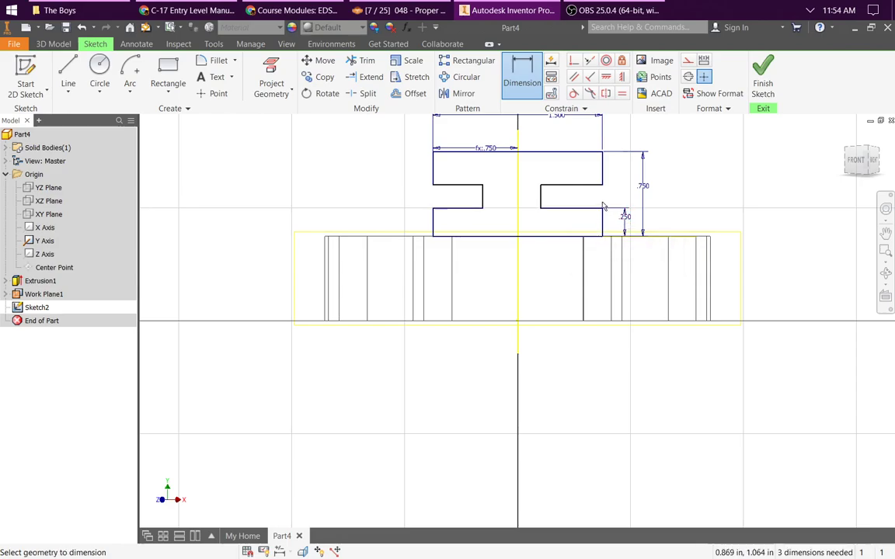
Step: Dimension the right notch's height between its two horizontal edges as 0.25 in
left_click(592, 208)
left_click(599, 185)
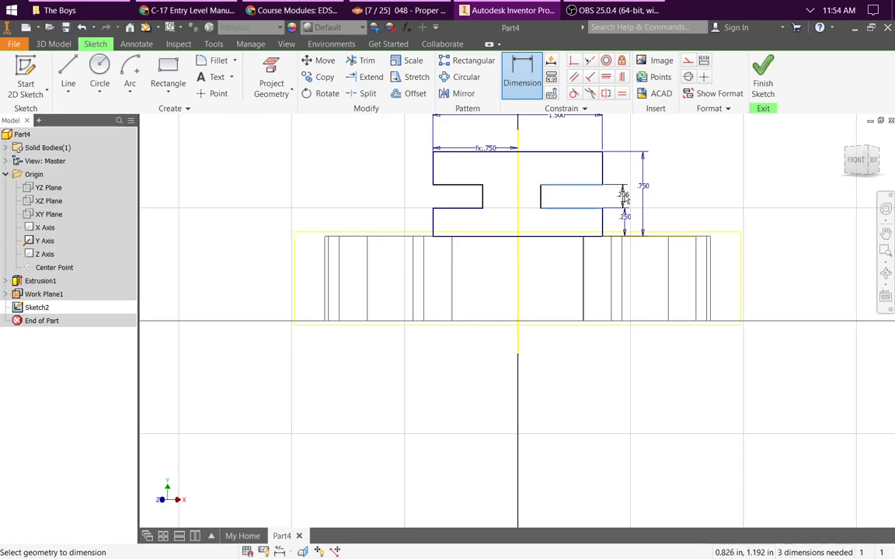
left_click(625, 197)
type(".")
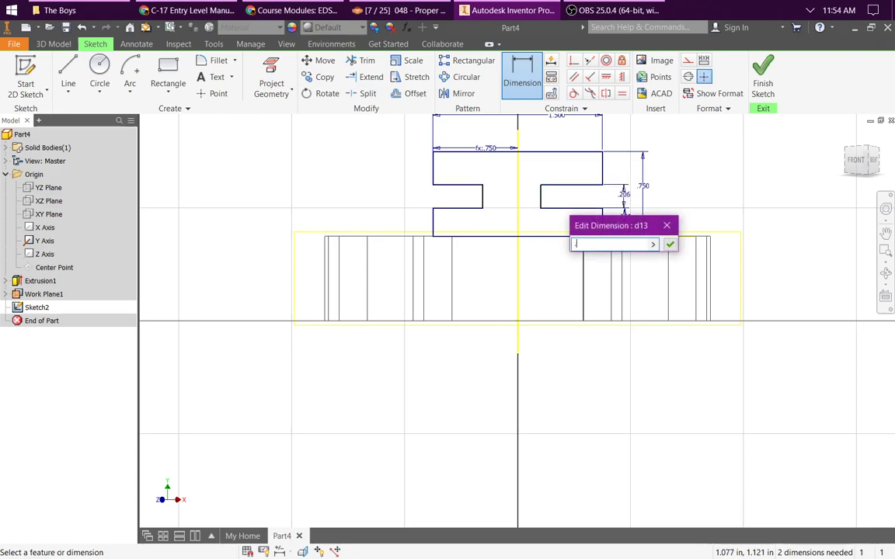
type("25")
key("Return")
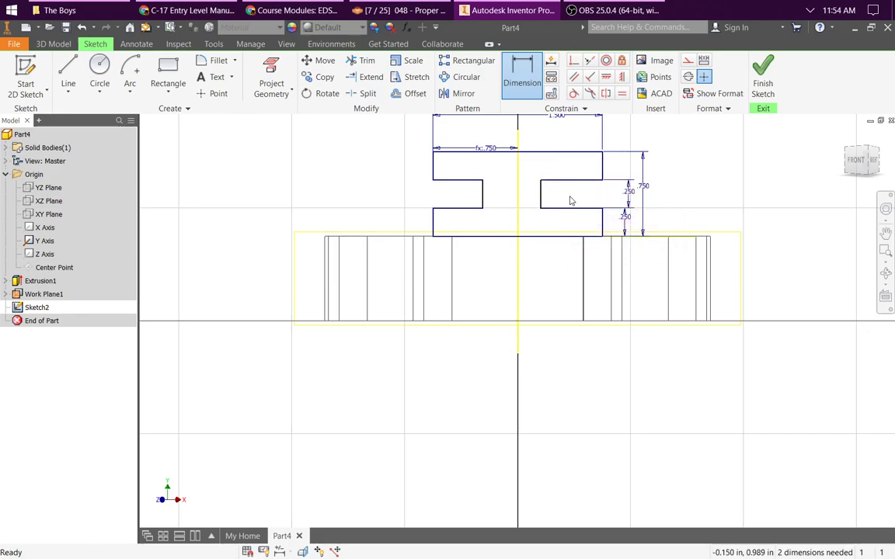
key("Escape")
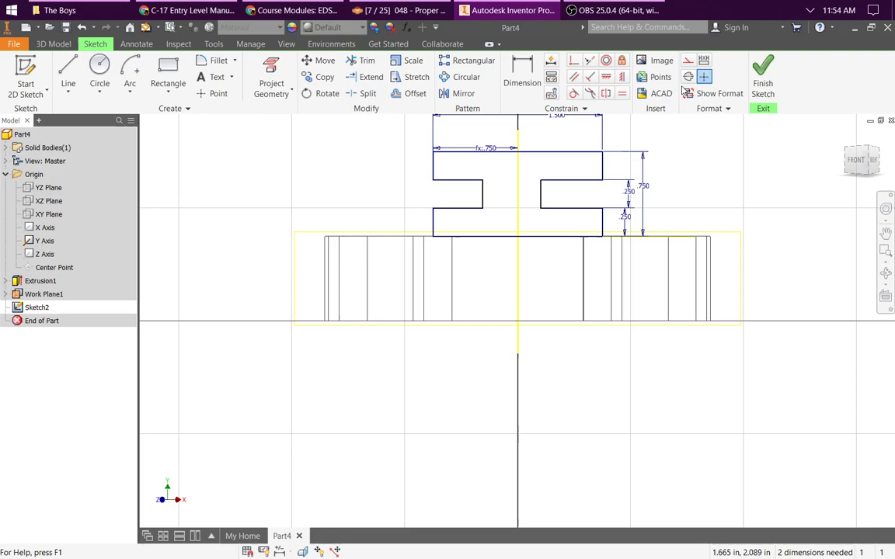
Step: Dimension the right notch's depth from its inner vertical edge to the profile's outer edge as 0.25 in
left_click(522, 74)
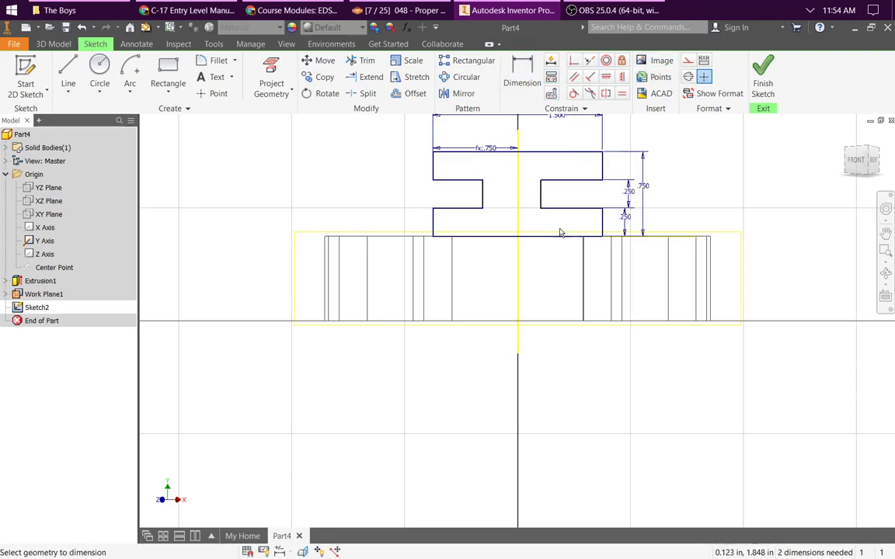
left_click(542, 196)
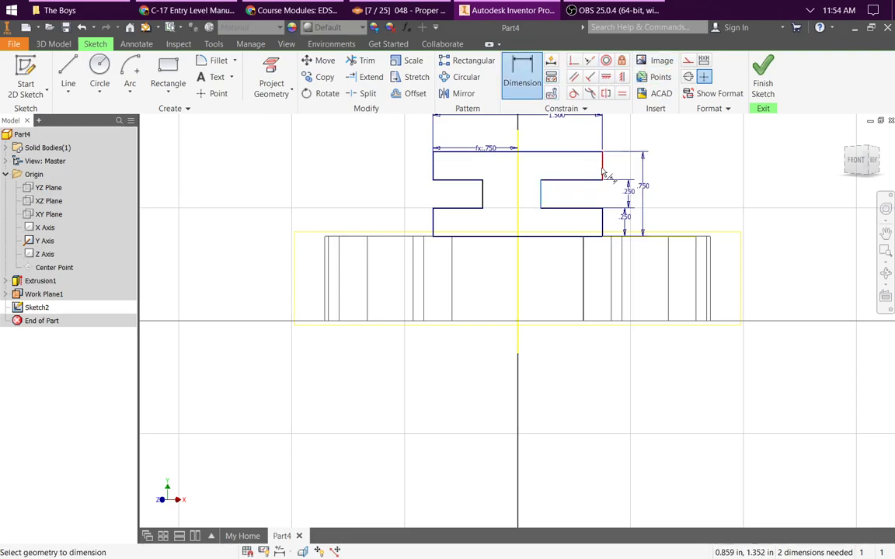
left_click(604, 172)
left_click(588, 197)
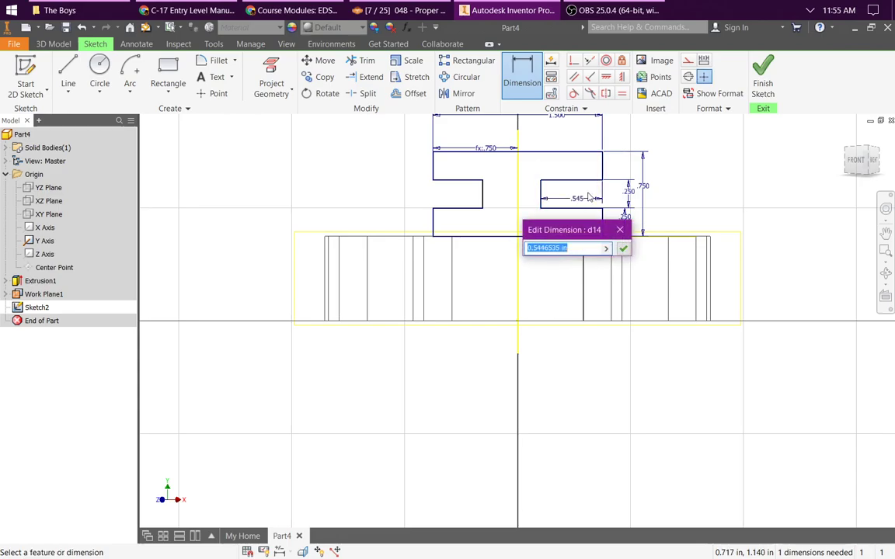
type(".25")
key("Return")
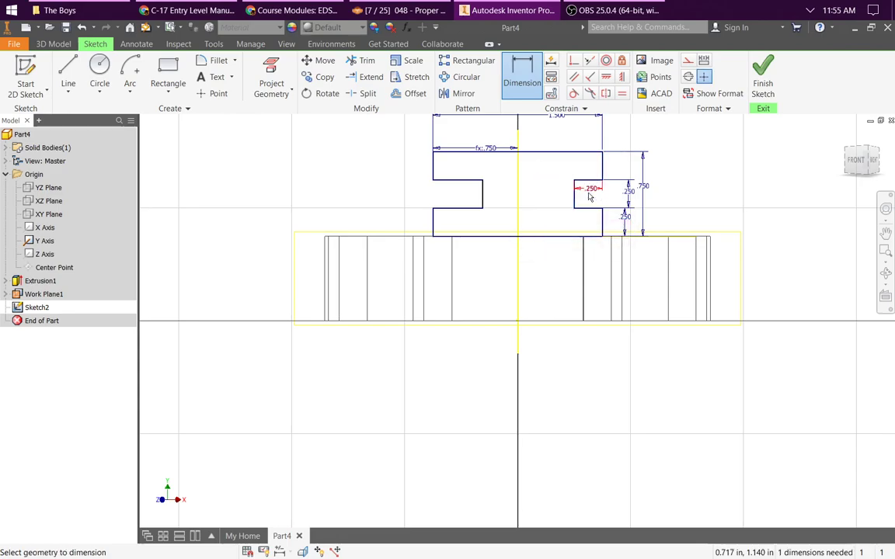
Step: Dimension the left notch's depth from its inner vertical edge to the profile's outer edge as 0.25 in
left_click(482, 198)
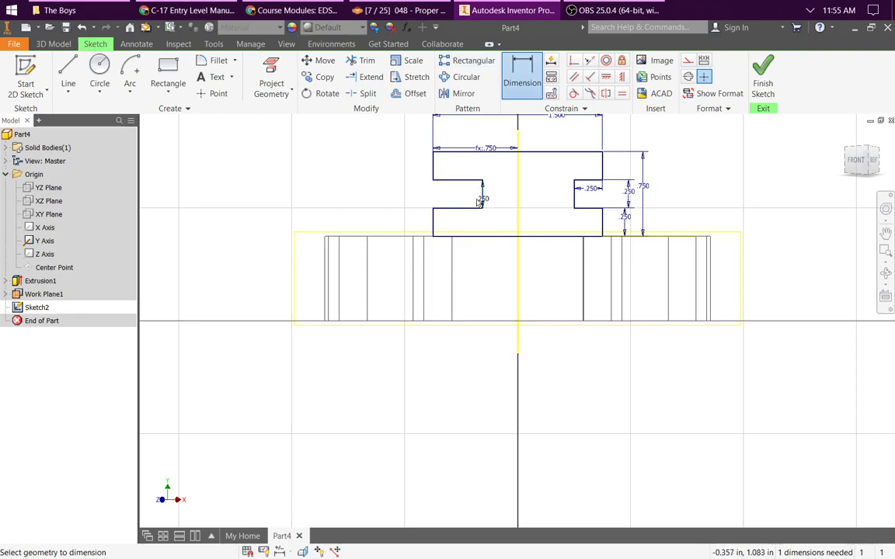
left_click(433, 174)
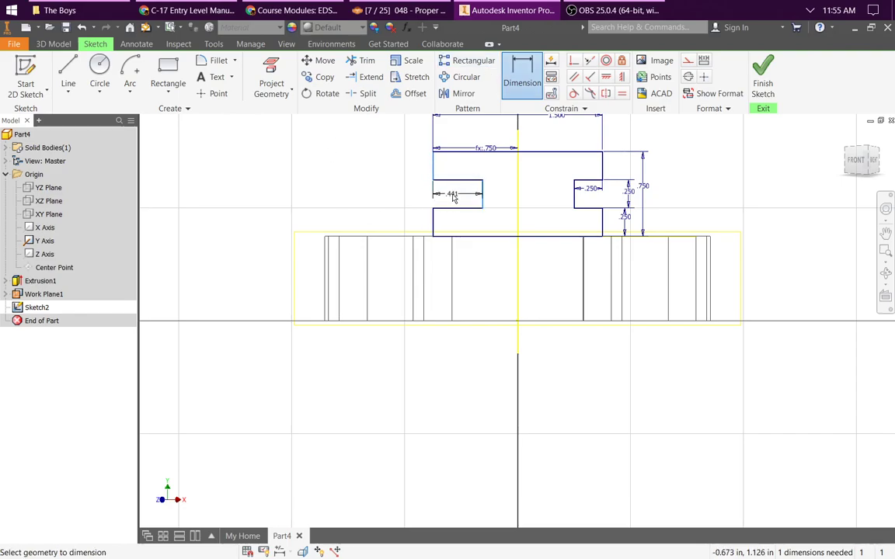
left_click(457, 194)
type(".2")
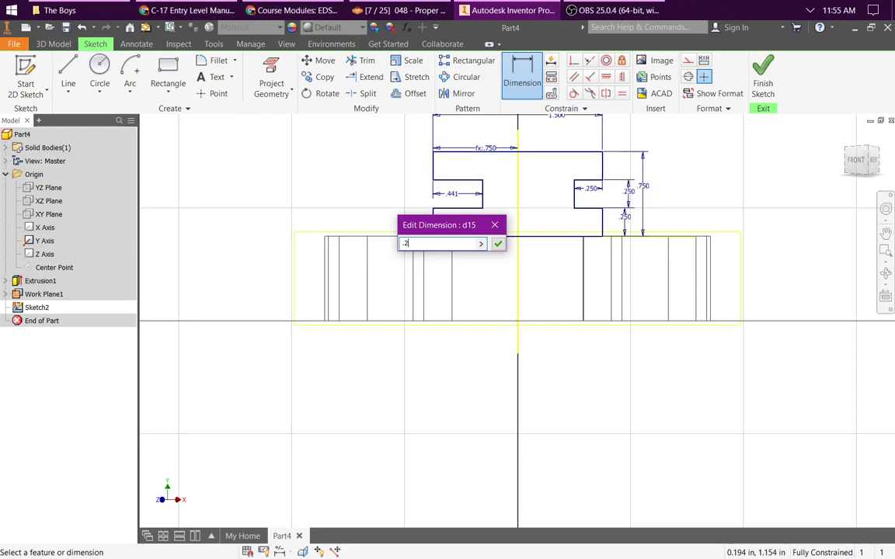
type("5")
key("Return")
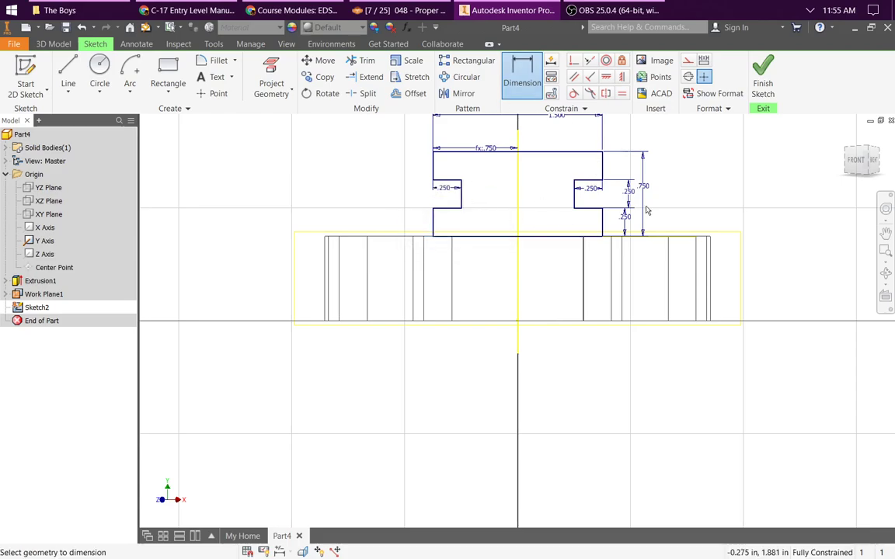
scroll(544, 140, "down", 3)
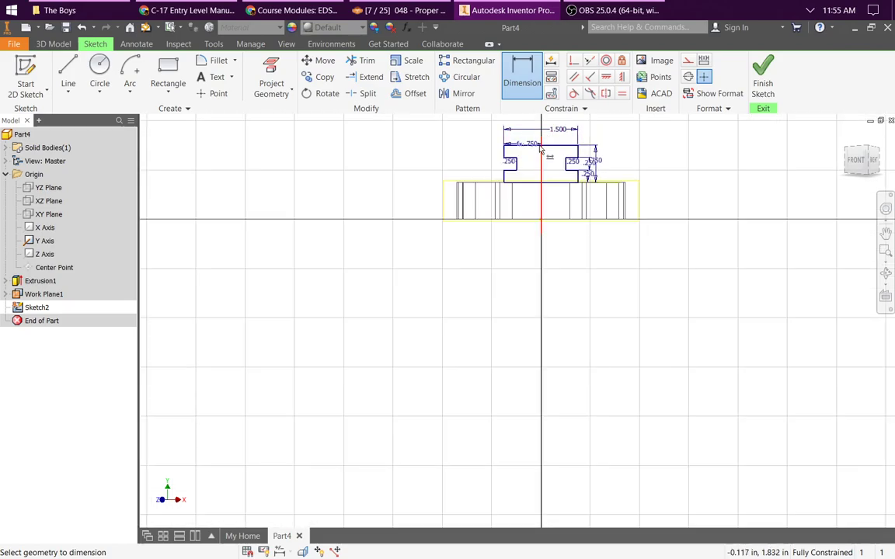
Step: Sketch a center-point arc bulging upward in the empty area above and right of the I-shaped profile
middle_click_drag(542, 136, 557, 258)
scroll(557, 258, "up", 3)
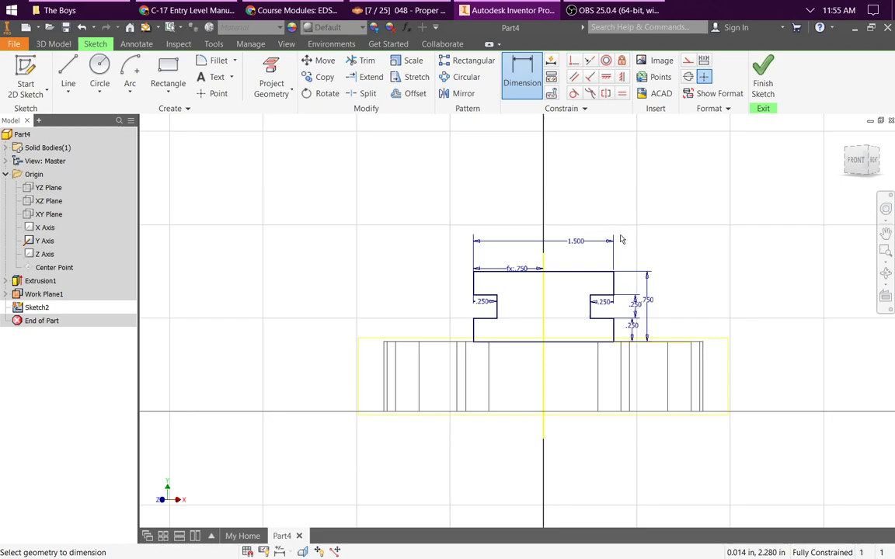
key("Escape")
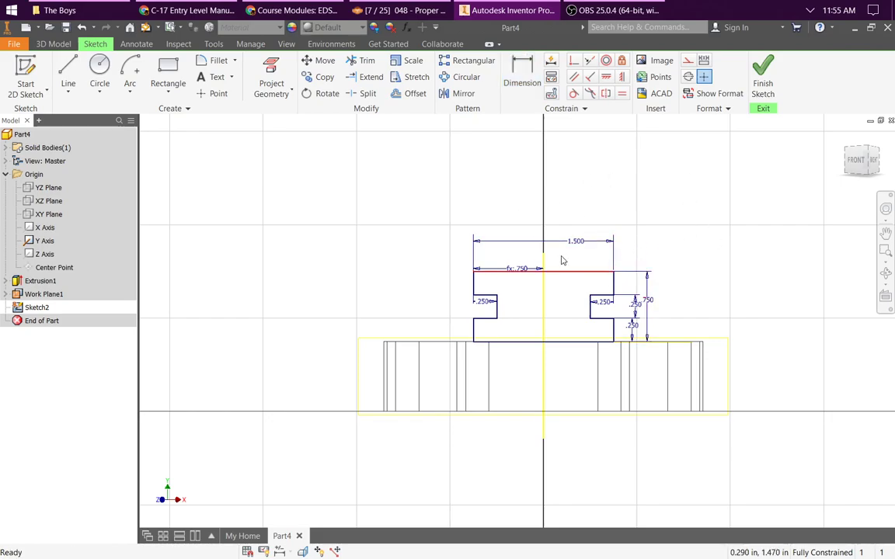
left_click(131, 85)
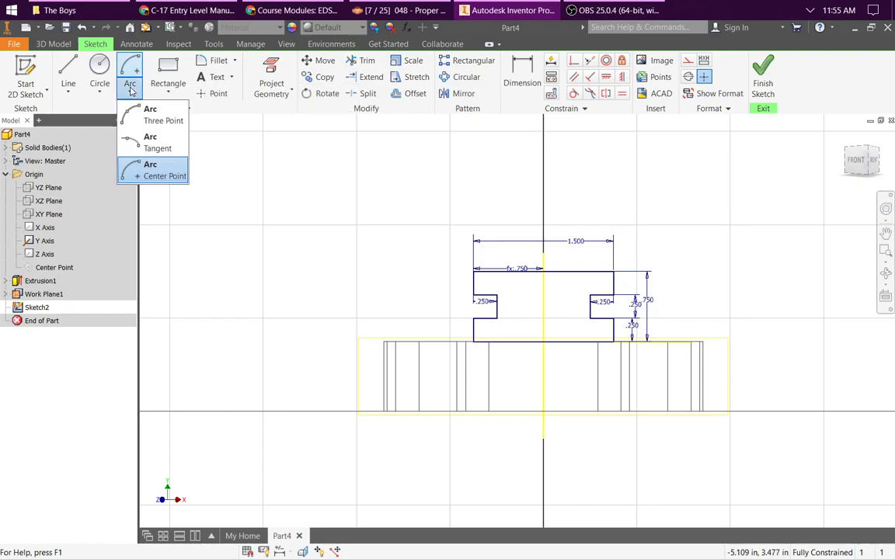
left_click(160, 171)
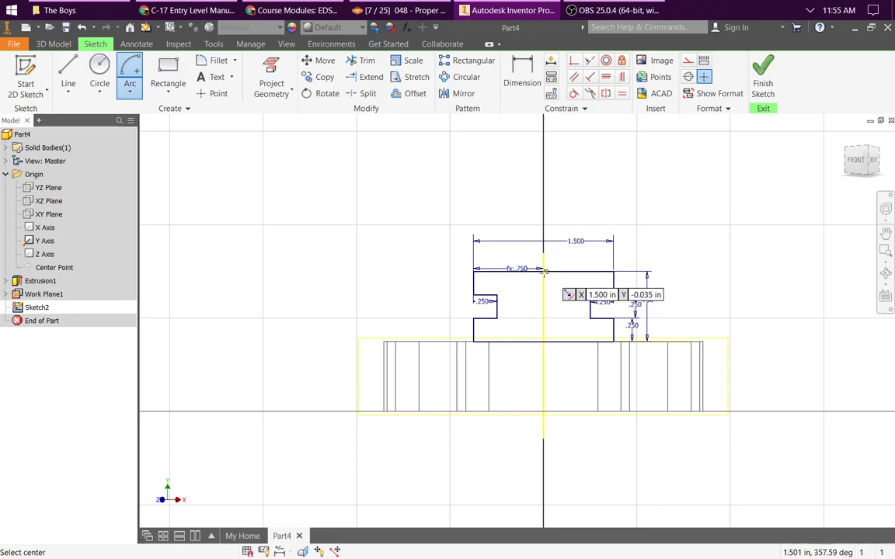
left_click(669, 200)
left_click(626, 194)
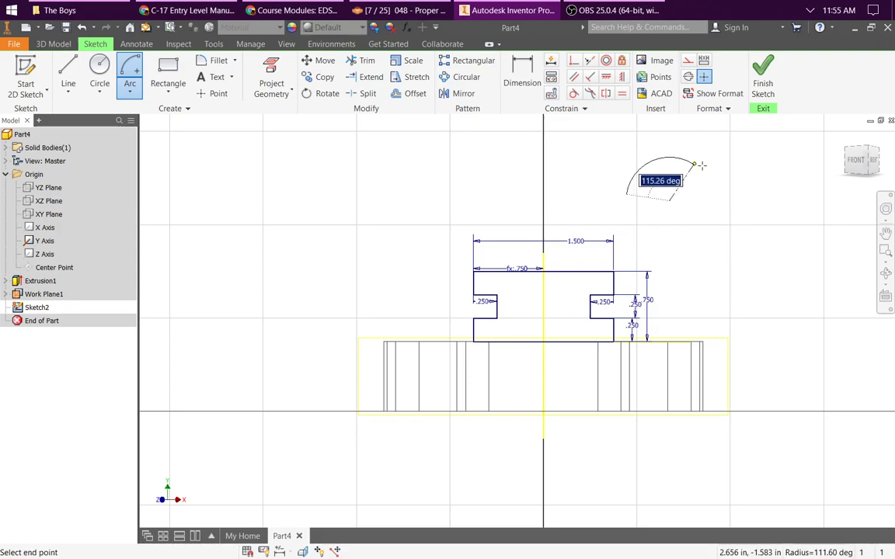
left_click(710, 184)
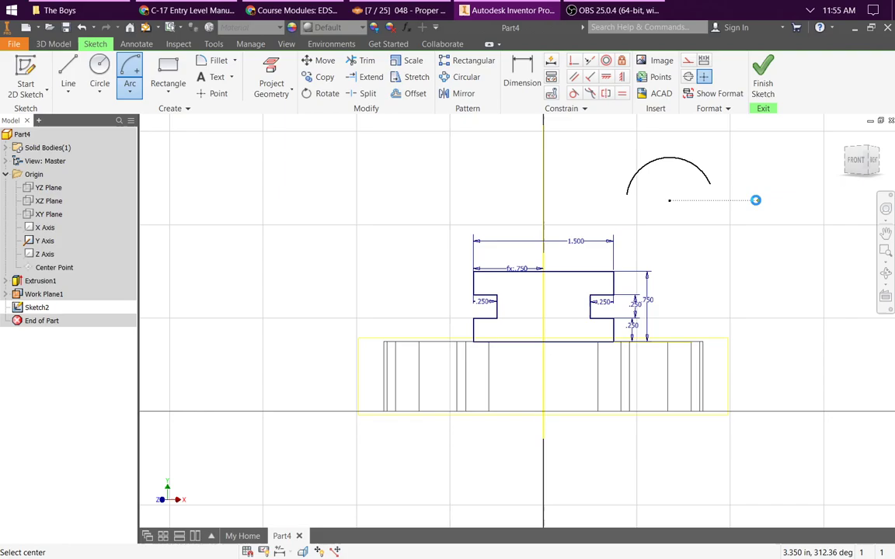
key("Escape")
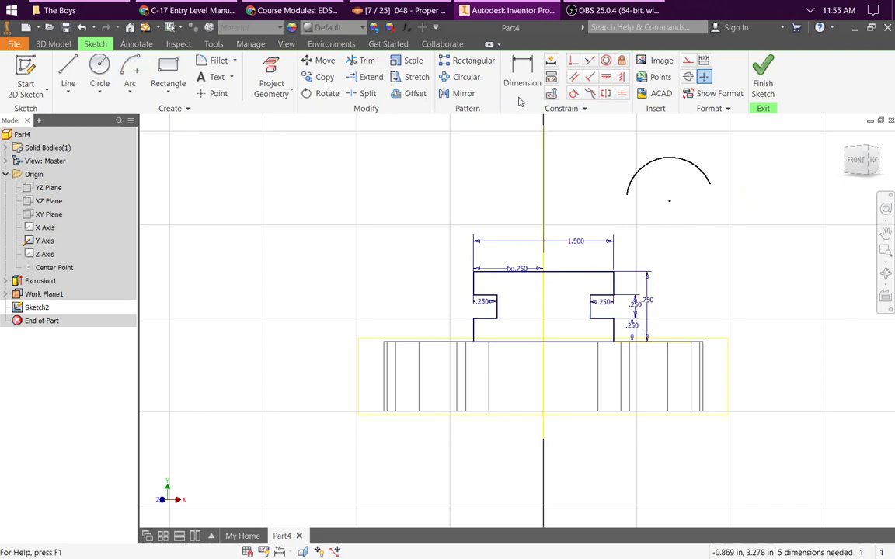
Step: Constrain the arc's center point coincident with the midpoint of the profile's top edge
left_click(575, 62)
left_click(670, 202)
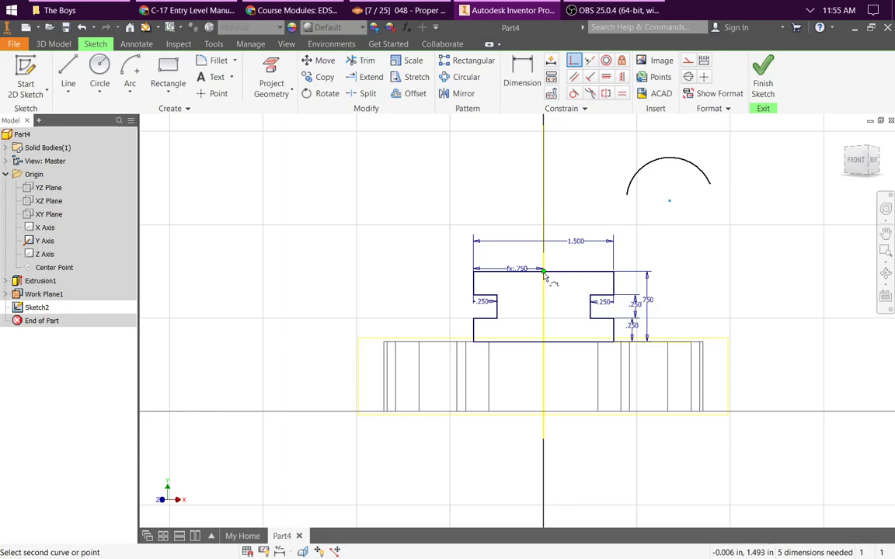
mouse_move(544, 273)
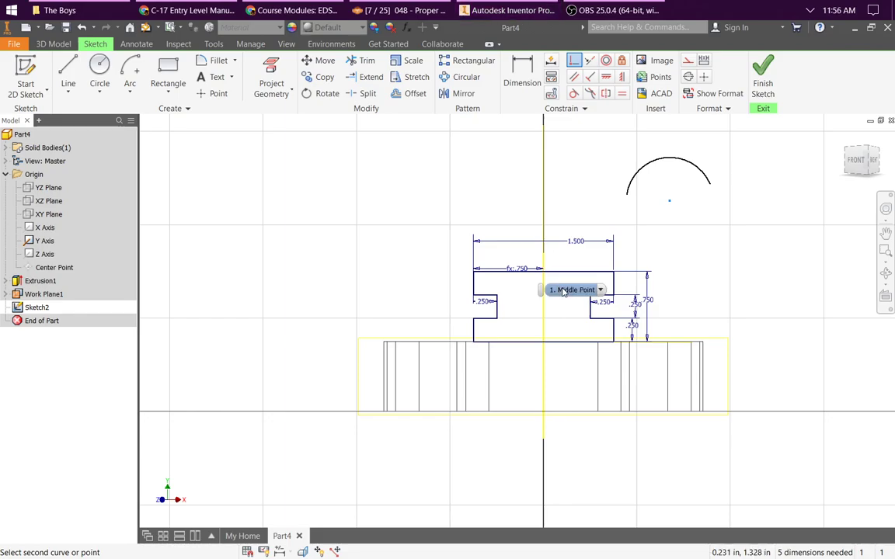
left_click(564, 292)
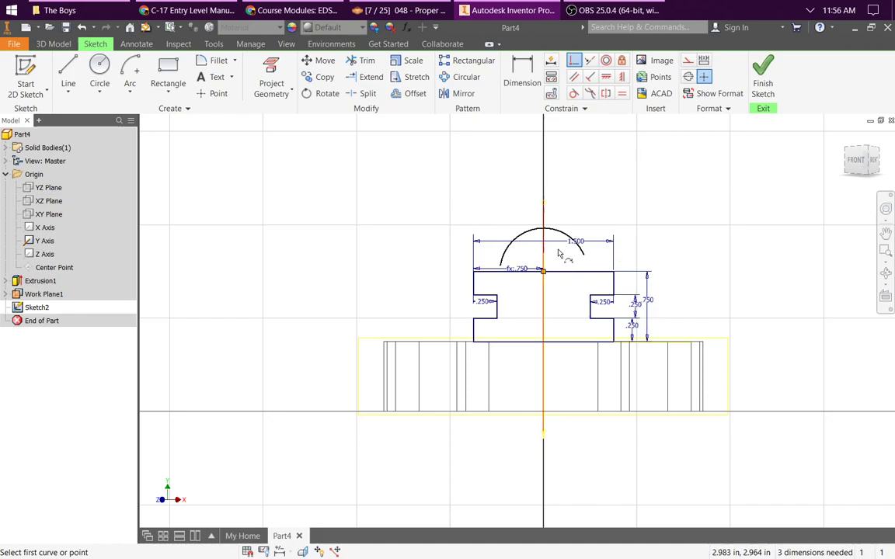
key("Escape")
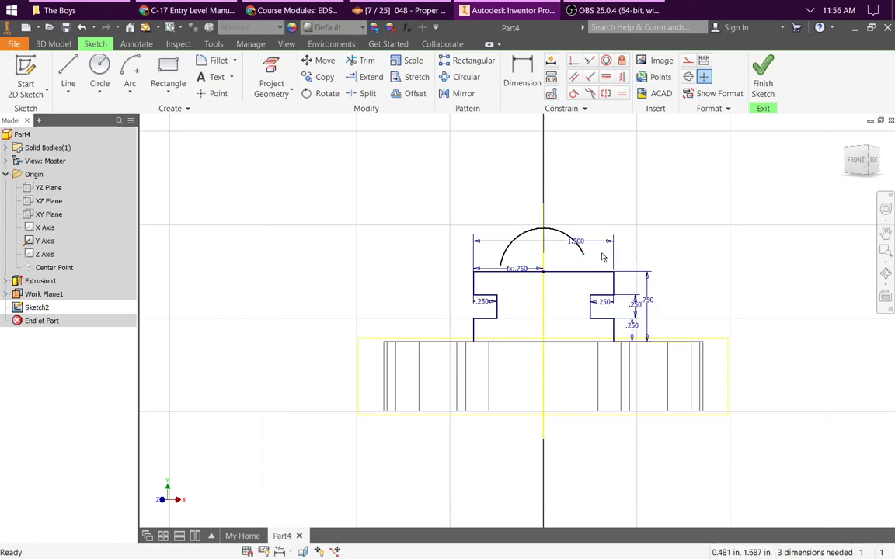
Step: Attach the arc's two endpoints to the profile's top corners and delete the horizontal top edge between them
mouse_move(603, 257)
left_mouse_down()
mouse_move(608, 230)
mouse_move(603, 237)
mouse_move(627, 216)
mouse_move(649, 278)
mouse_move(644, 216)
mouse_move(638, 274)
mouse_move(609, 196)
mouse_move(581, 188)
mouse_move(643, 275)
mouse_move(475, 181)
mouse_move(443, 199)
mouse_move(615, 211)
mouse_move(614, 271)
left_mouse_up()
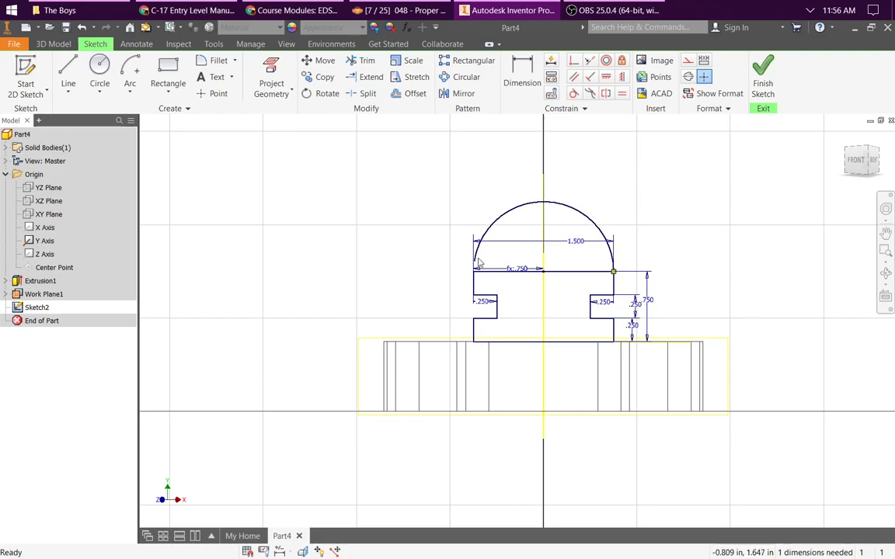
left_click_drag(478, 258, 473, 269)
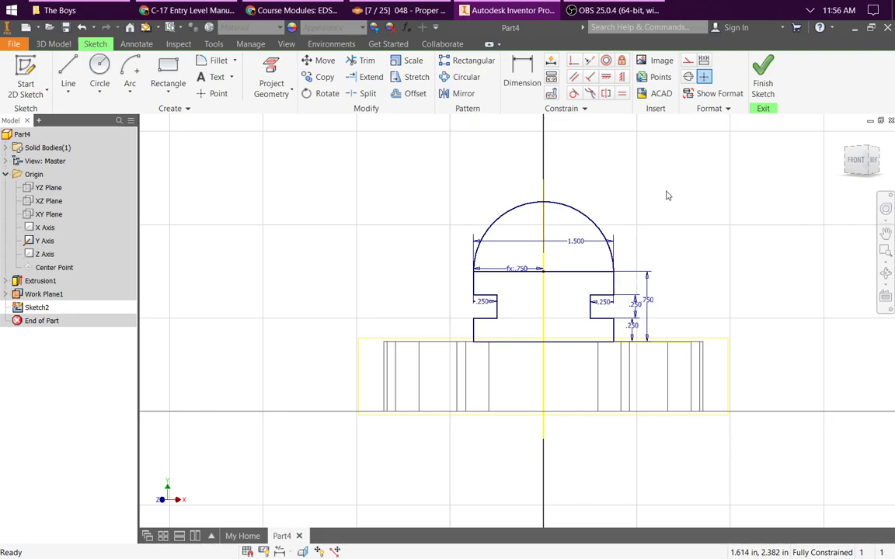
left_click(587, 273)
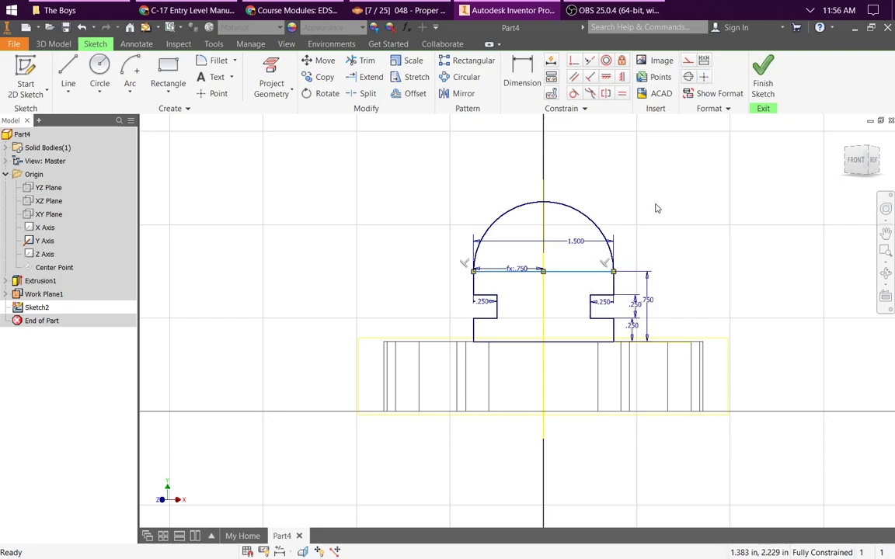
key("Delete")
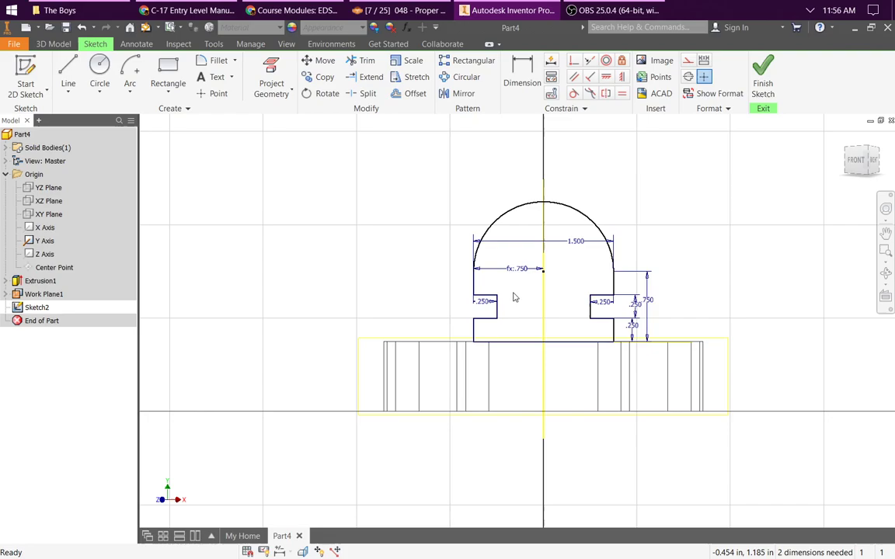
Step: Make the arc tangent to the profile's right and left upper vertical edges
left_click(609, 256)
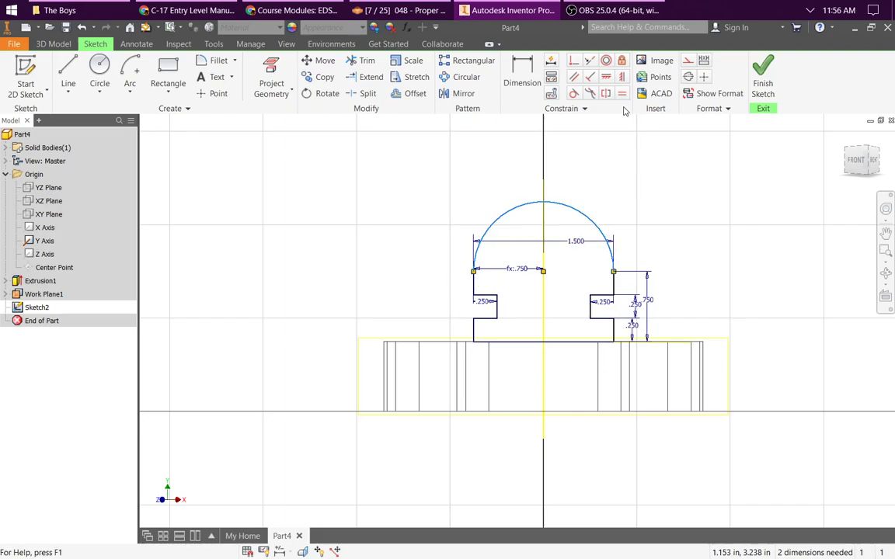
left_click(574, 94)
left_click(610, 255)
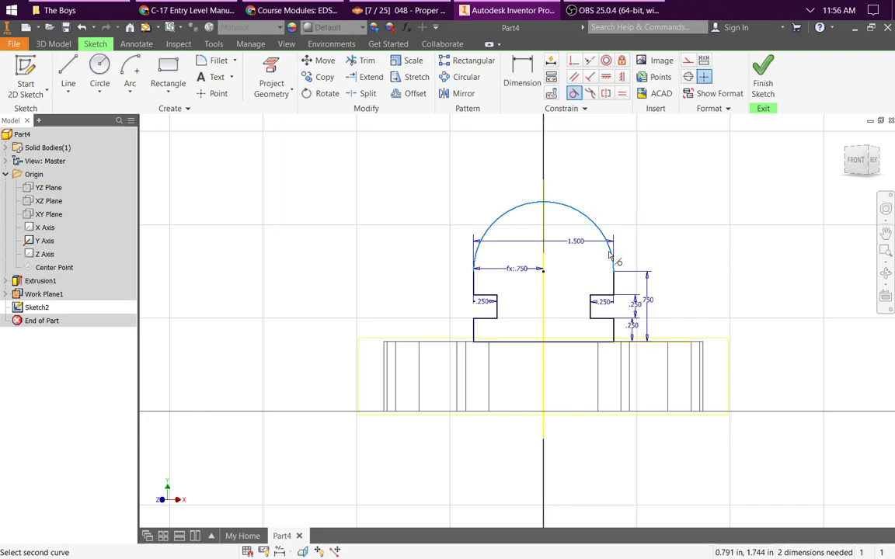
left_click(615, 287)
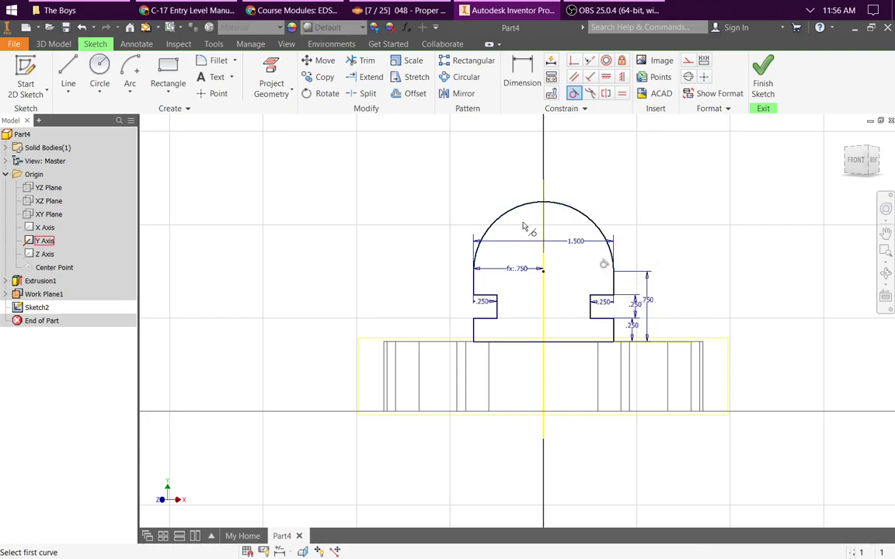
left_click(476, 243)
left_click(475, 282)
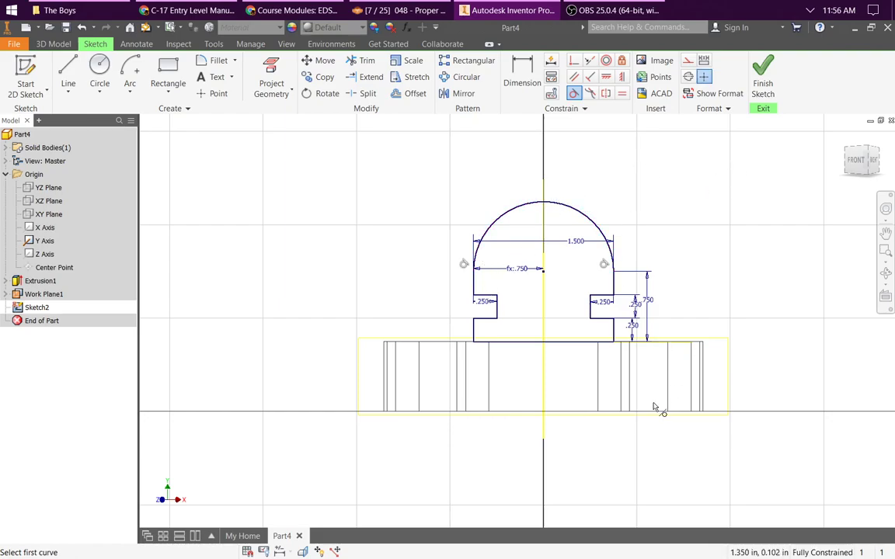
key("Escape")
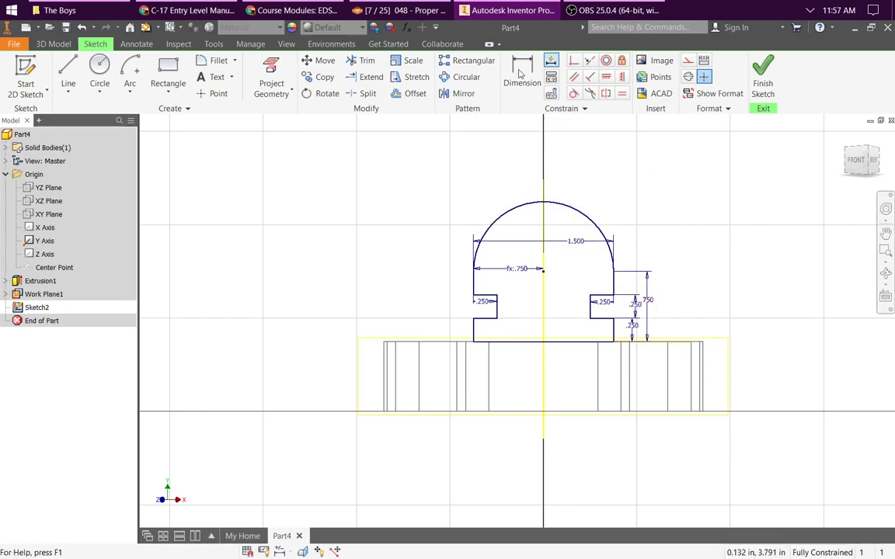
Step: Draw a 0.75 in diameter circle centered on the arc's center point and finish the sketch
left_click(99, 79)
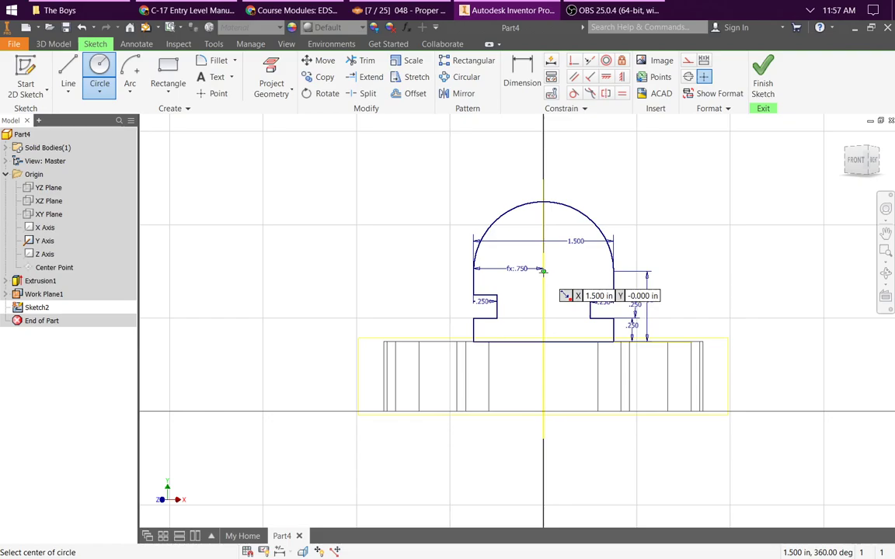
left_click(543, 270)
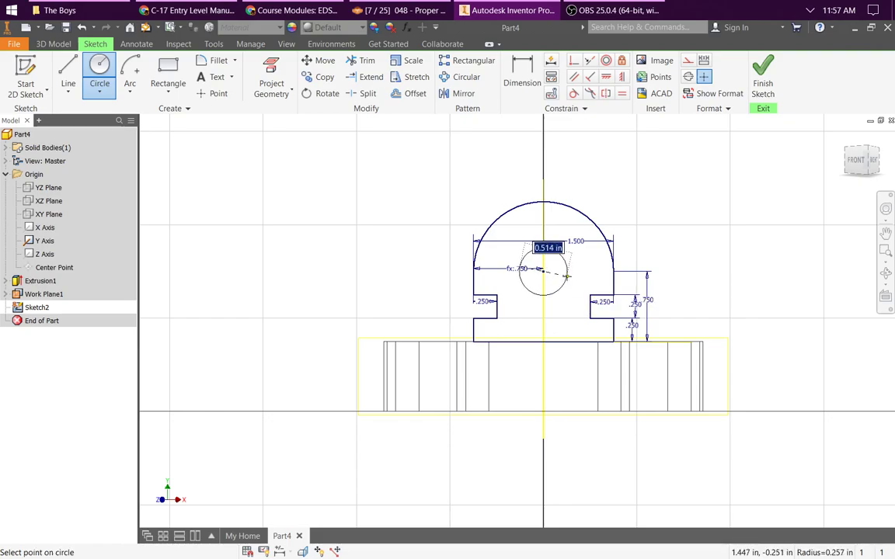
key("BackSpace")
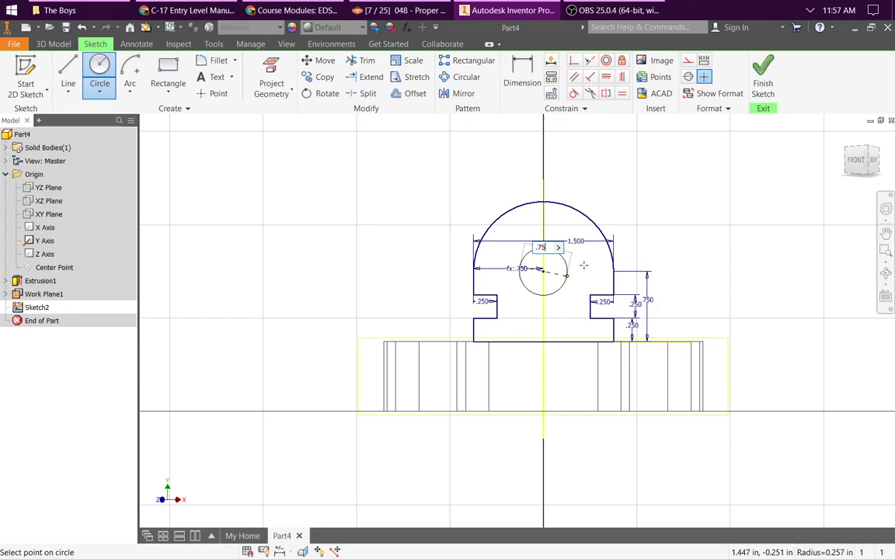
key("Return")
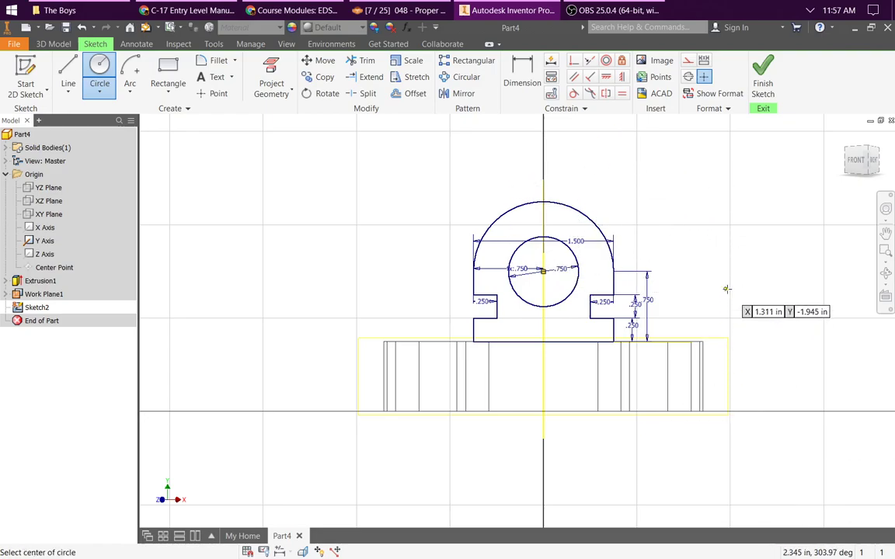
key("Escape")
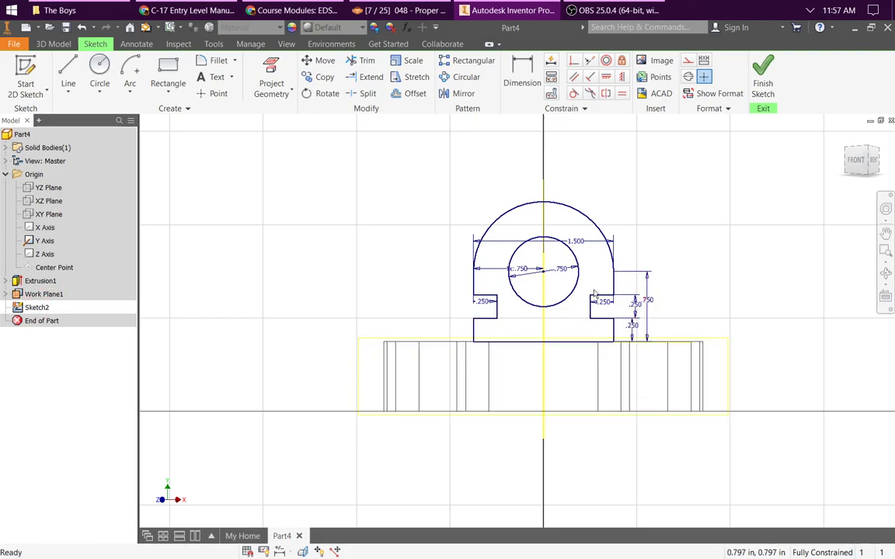
left_click(763, 85)
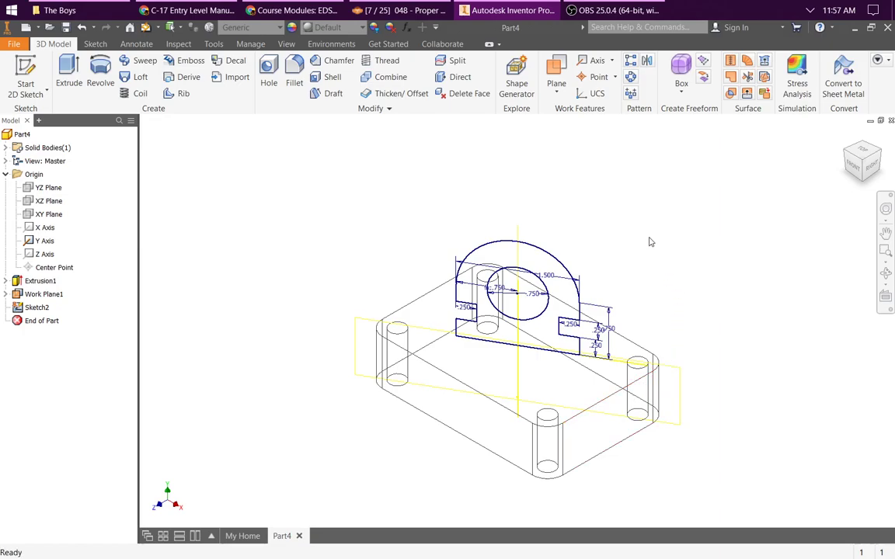
Step: Change the model's visual style from wireframe to a shaded display without edges
left_click(286, 43)
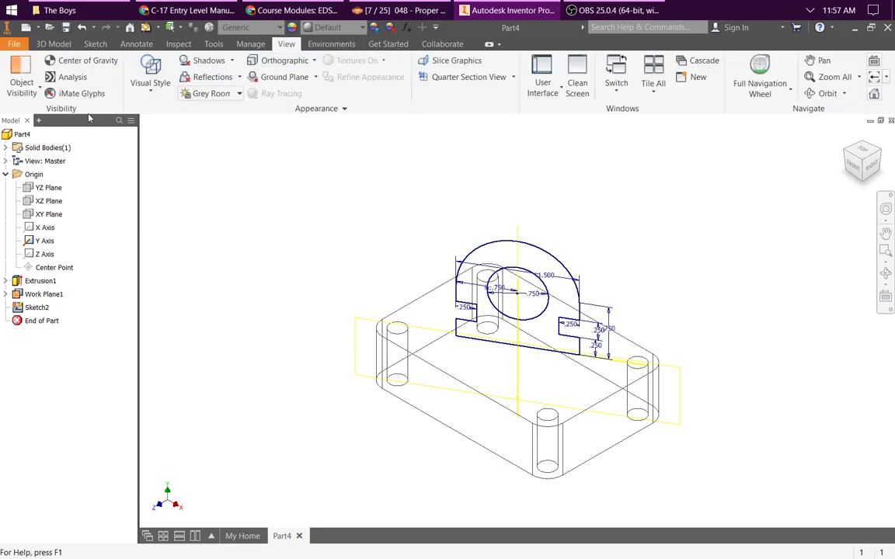
left_click(150, 82)
left_click(177, 146)
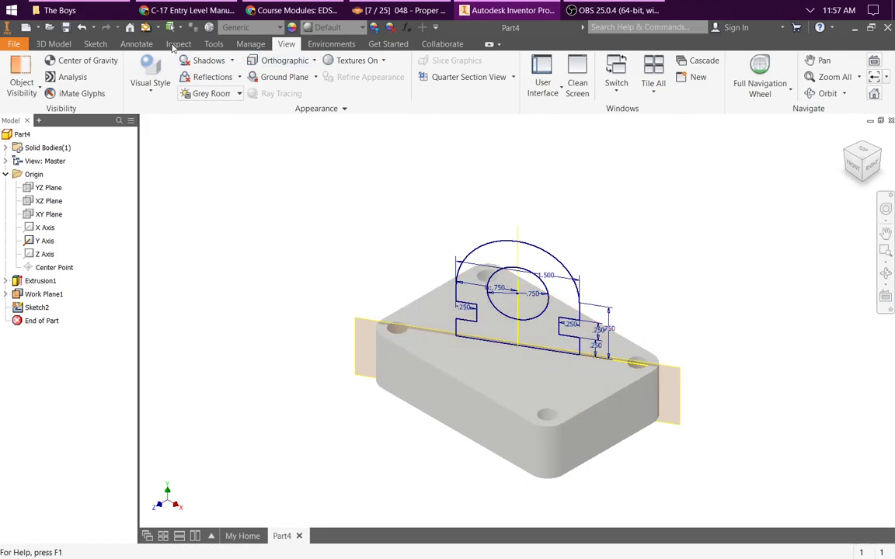
Step: Extrude the arched profile around the circular hole symmetrically by 1 in, joining it to the block
left_click(53, 43)
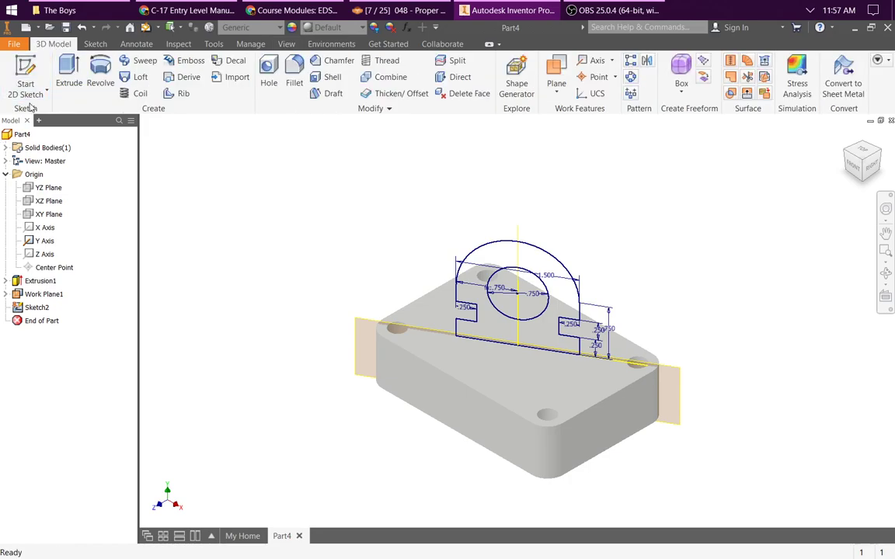
left_click(36, 307)
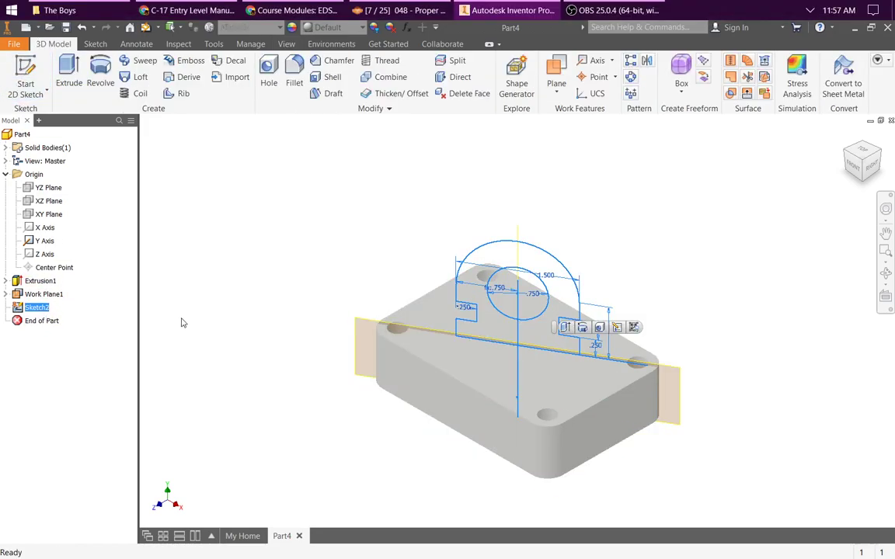
left_click(75, 69)
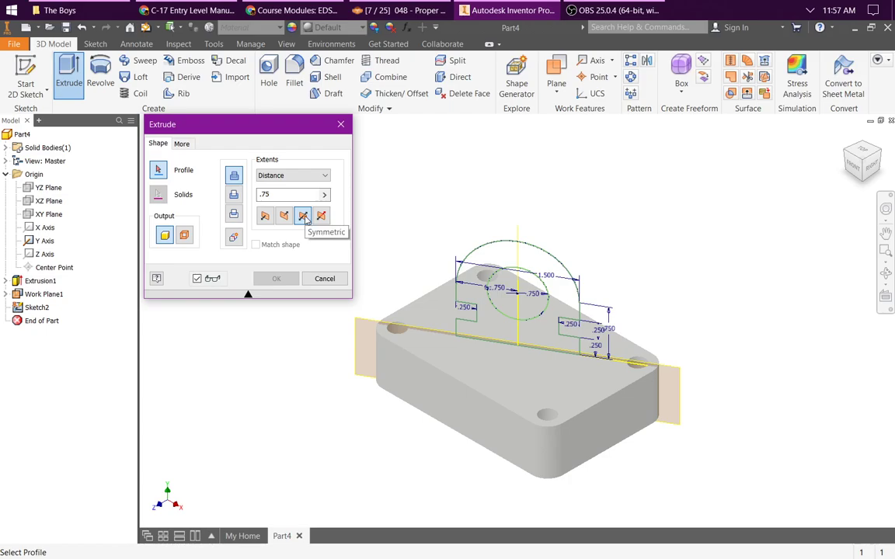
left_click_drag(279, 196, 189, 187)
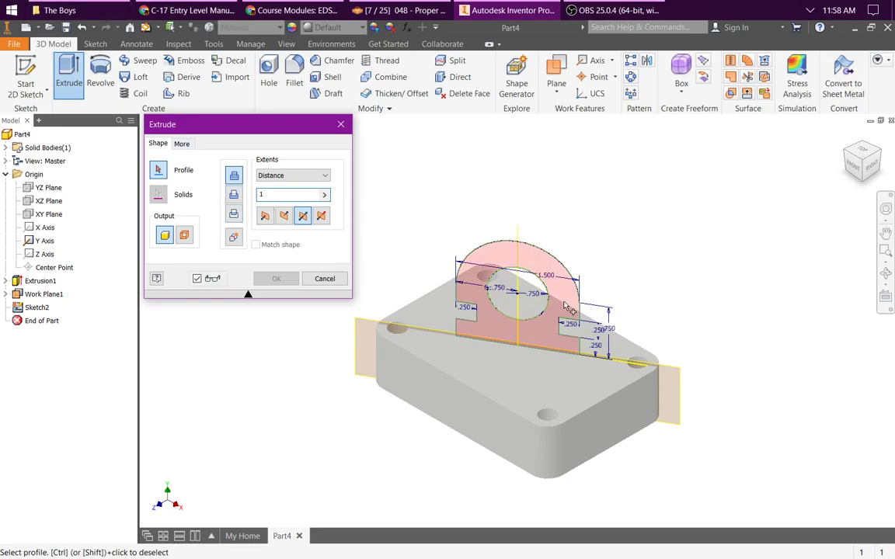
left_click(547, 334)
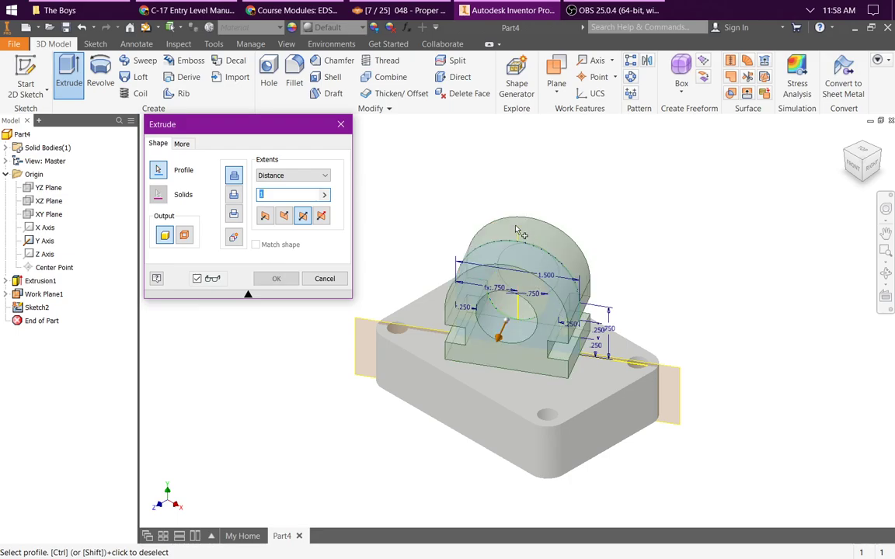
left_click(276, 279)
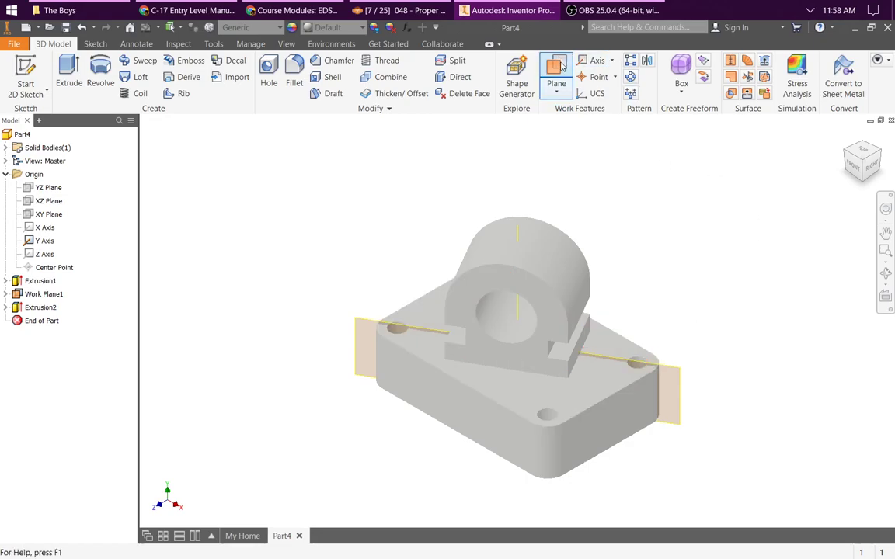
Step: Create a work plane offset 0.75 in above the block's top face
left_click(566, 85)
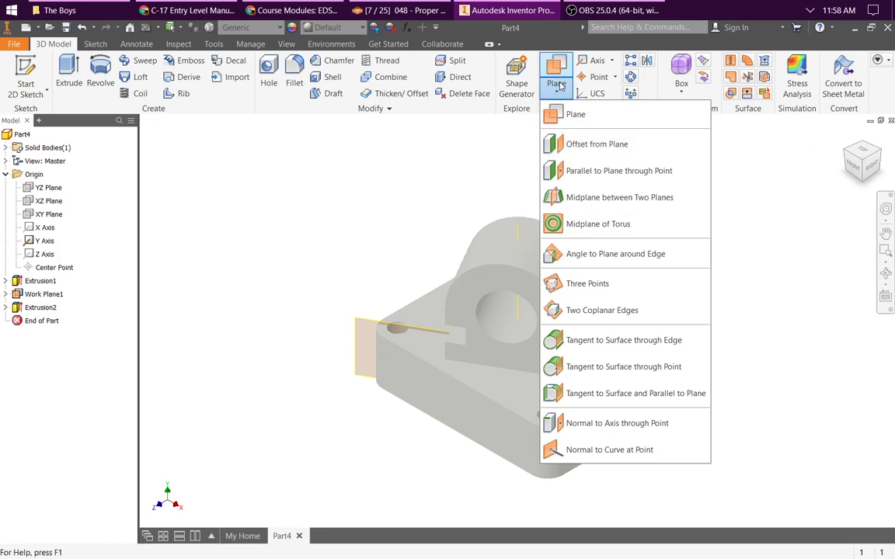
left_click(596, 145)
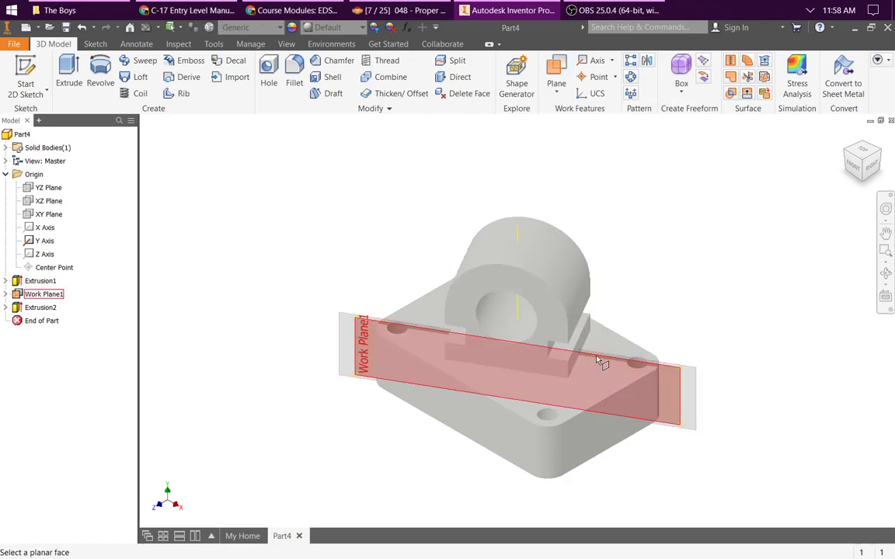
left_click(592, 389)
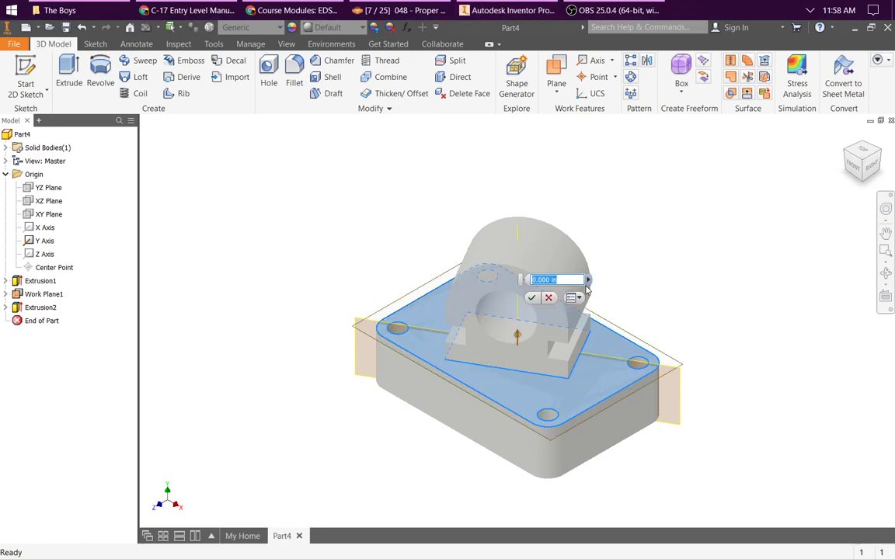
key("BackSpace")
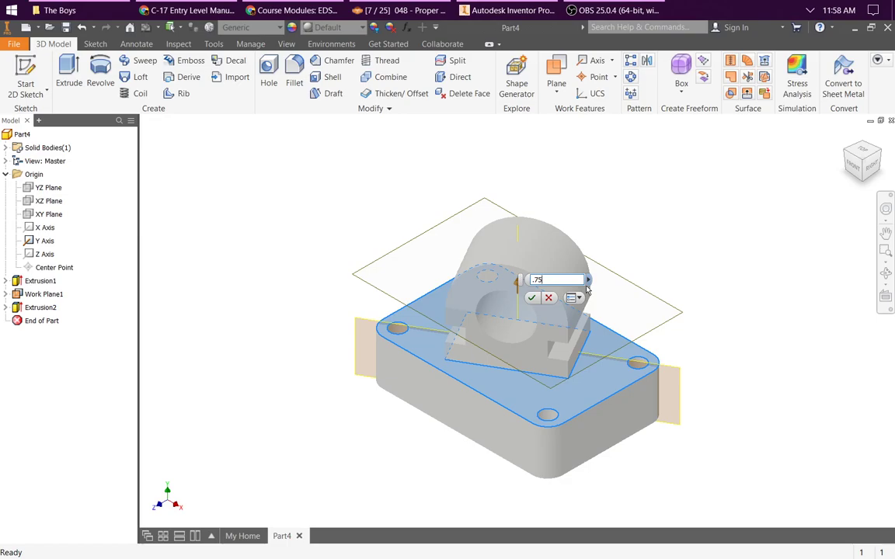
key("Return")
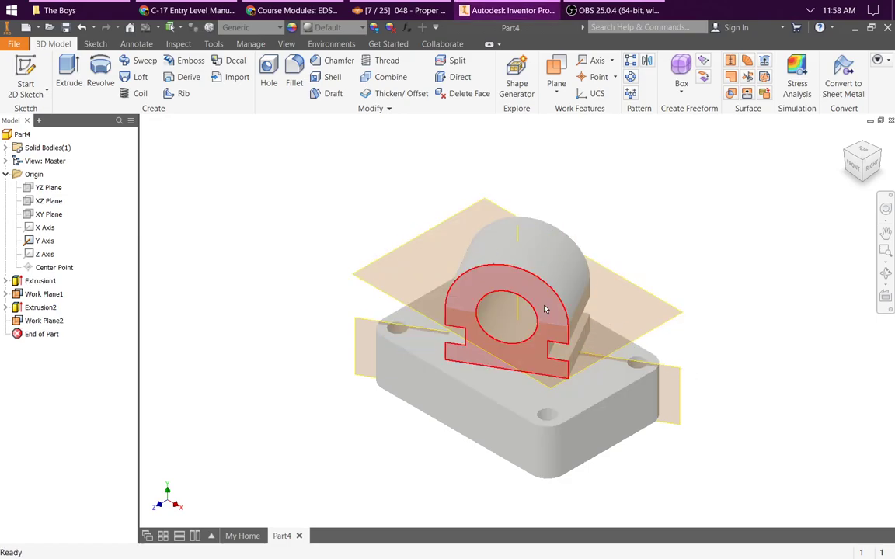
Step: Start a 2D sketch on the horizontal work plane above the block's top face
scroll(530, 310, "down", 2)
scroll(439, 304, "down", 3)
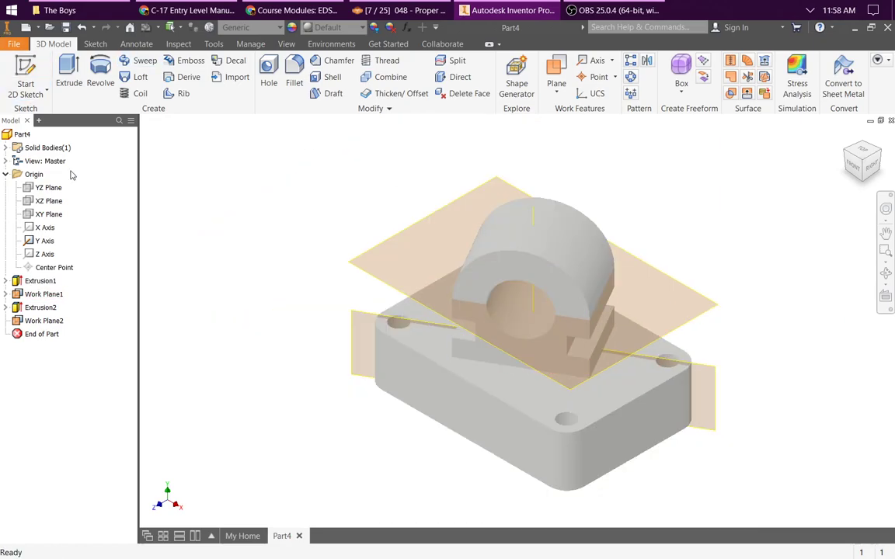
left_click(45, 320)
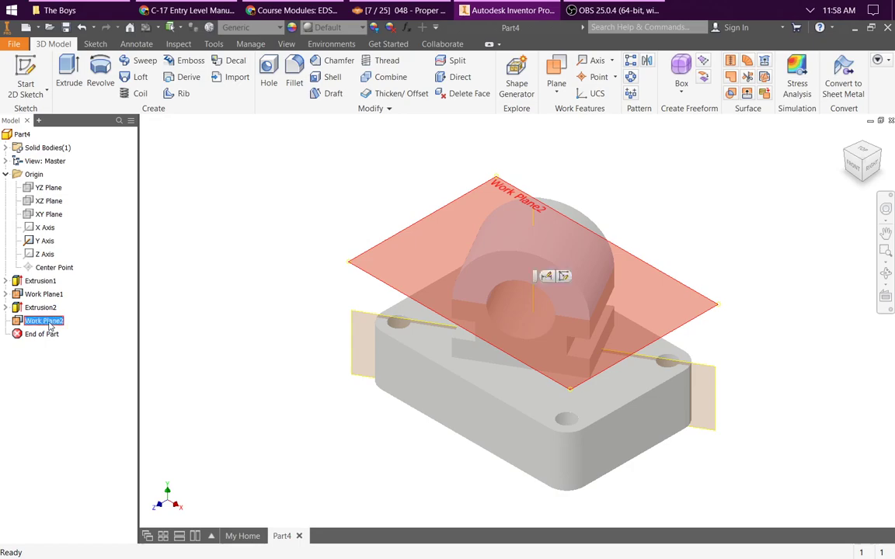
left_click(26, 72)
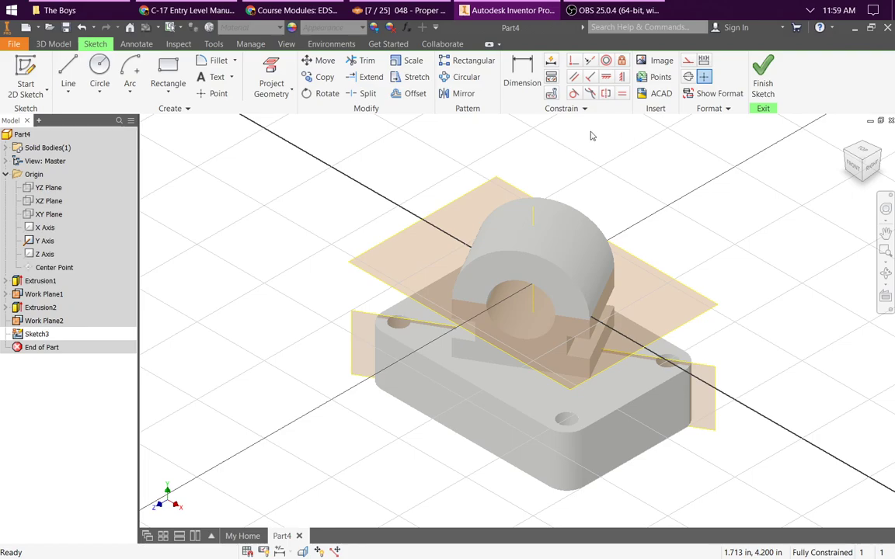
left_click(99, 70)
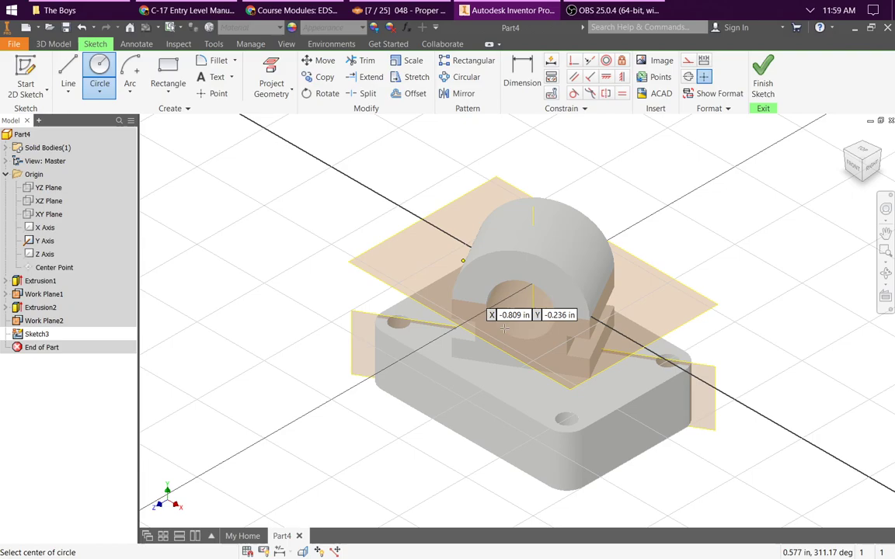
left_click(864, 155)
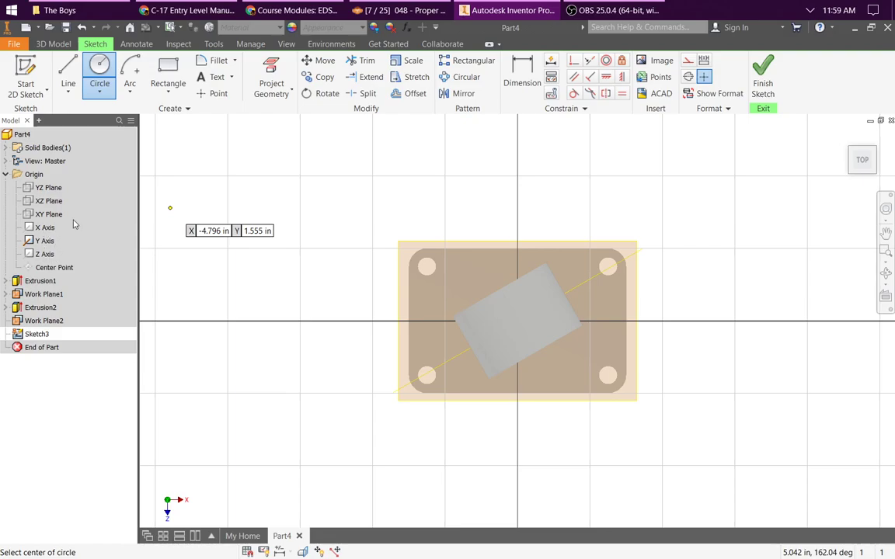
key("Escape")
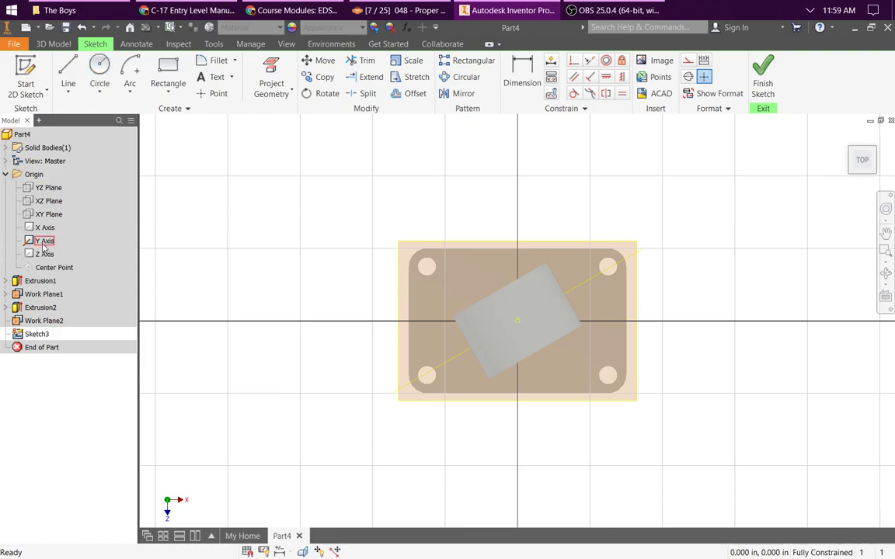
Step: Make the origin X and Z axes visible
left_click(46, 227)
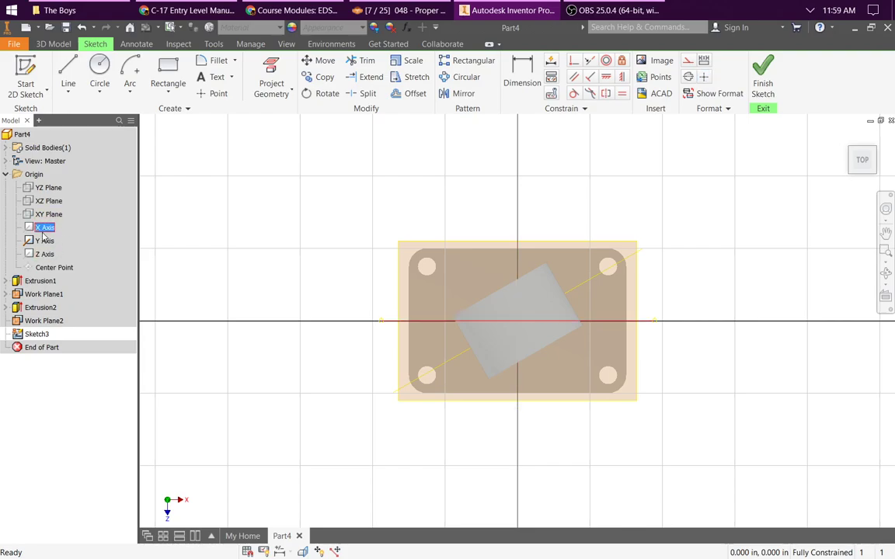
left_click(50, 259, "ctrl")
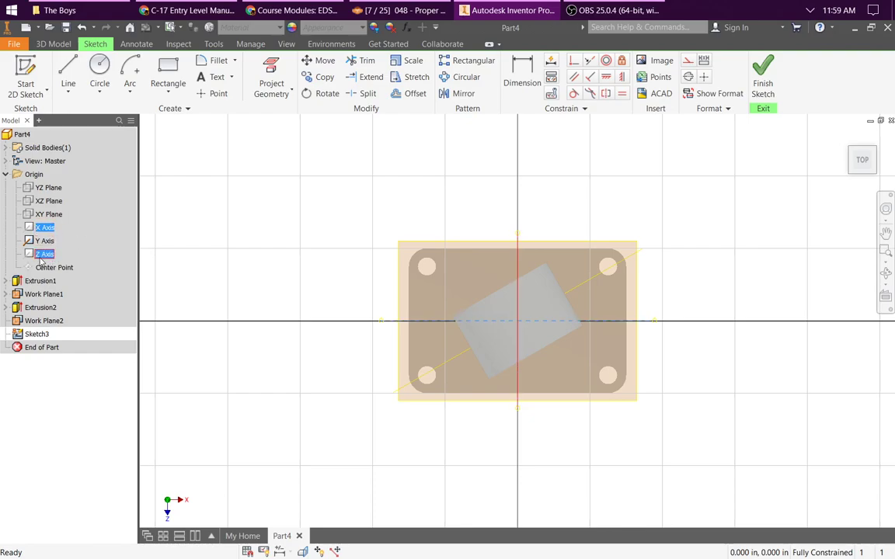
right_click(44, 259)
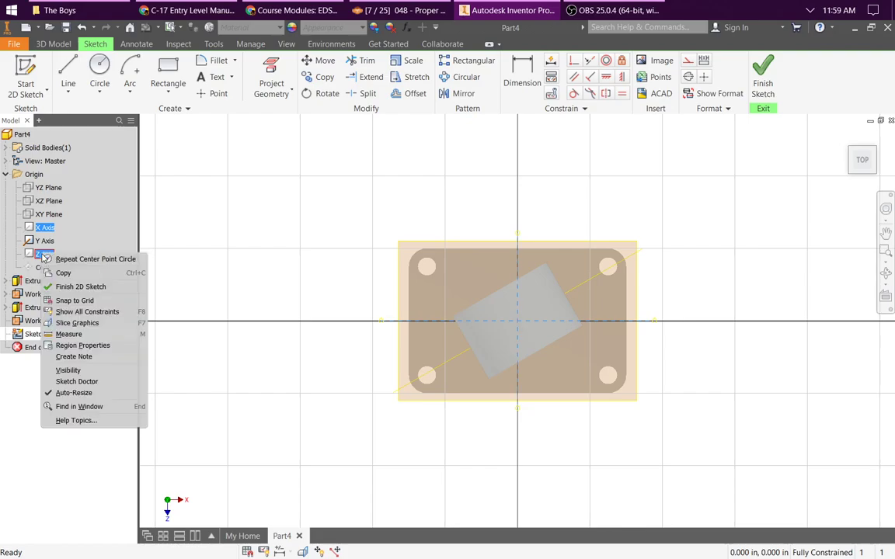
left_click(93, 371)
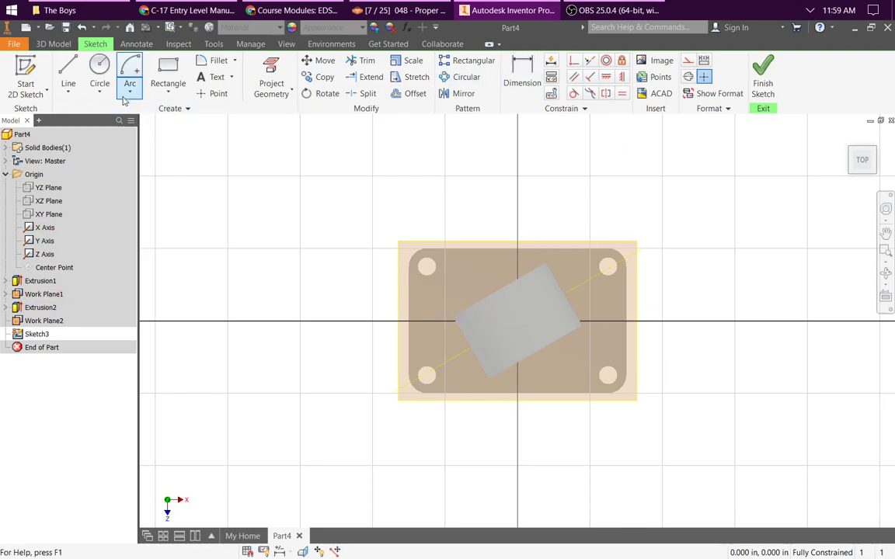
Step: Draw a 0.25 in diameter circle centered on the sketch origin and finish the sketch
left_click(100, 74)
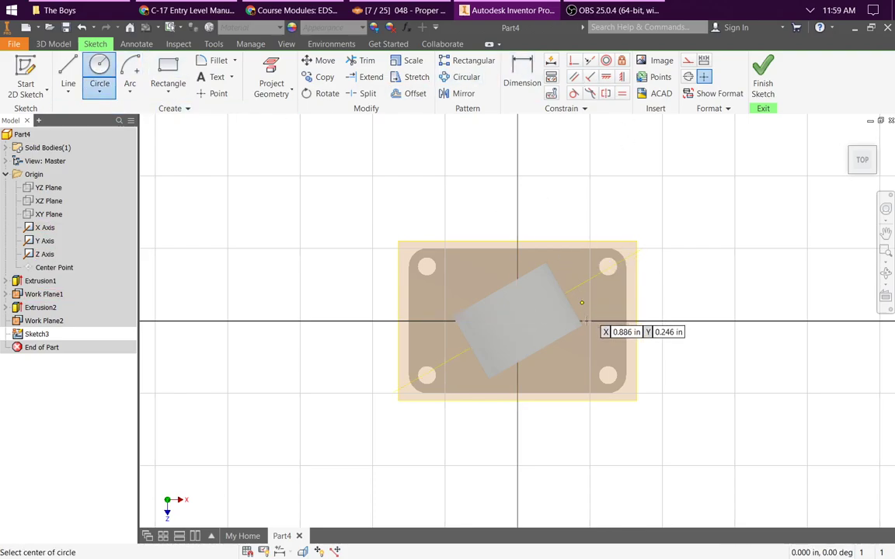
left_click(517, 321)
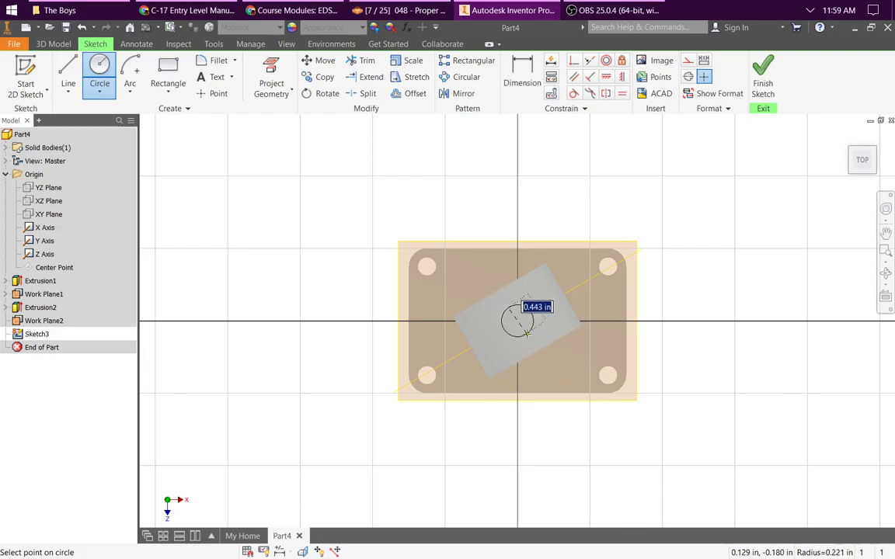
type(".25")
key("Return")
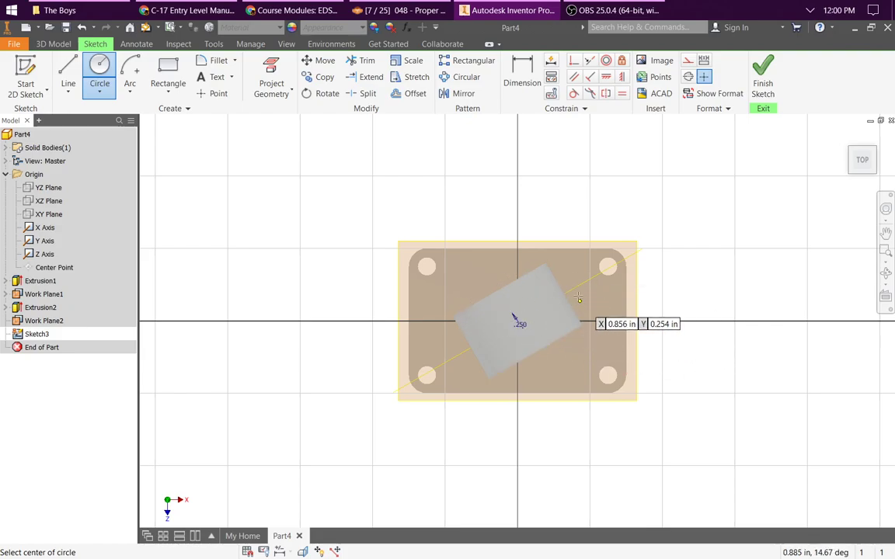
mouse_move(583, 324)
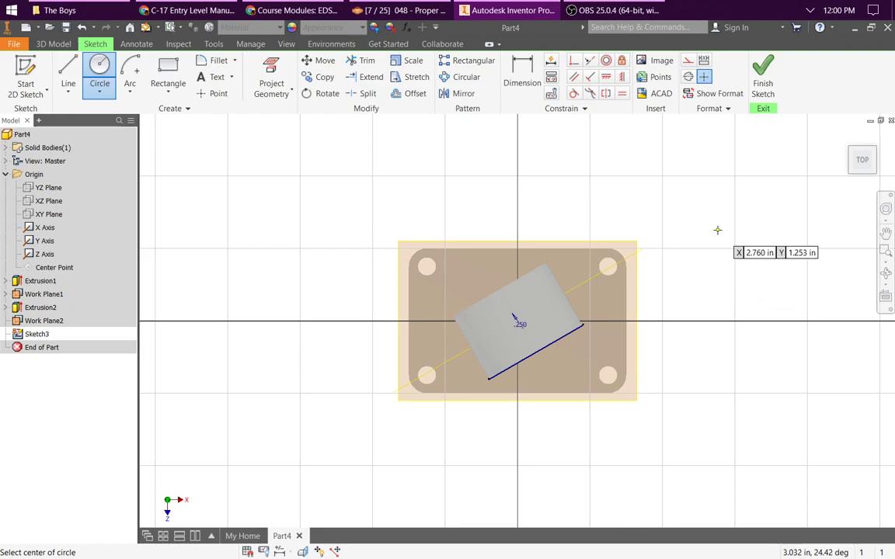
key("F6")
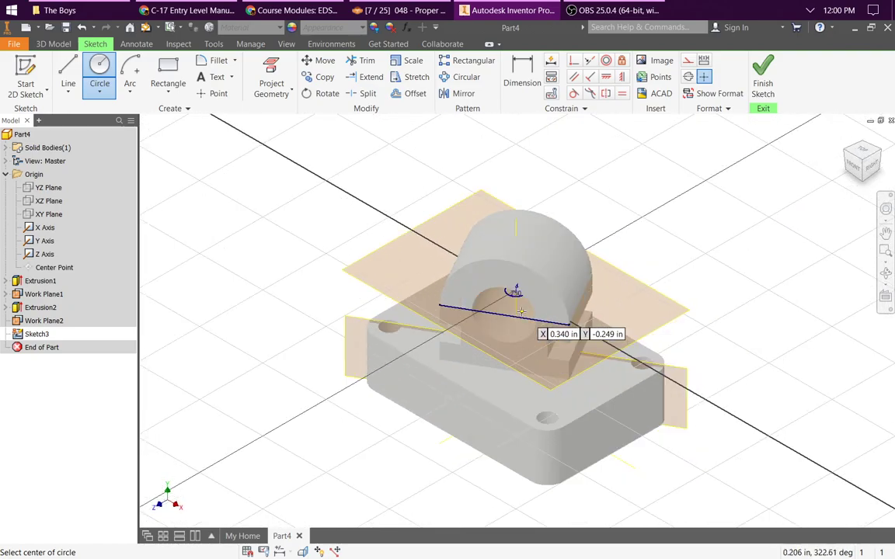
scroll(521, 311, "up", 4)
scroll(510, 243, "down", 6)
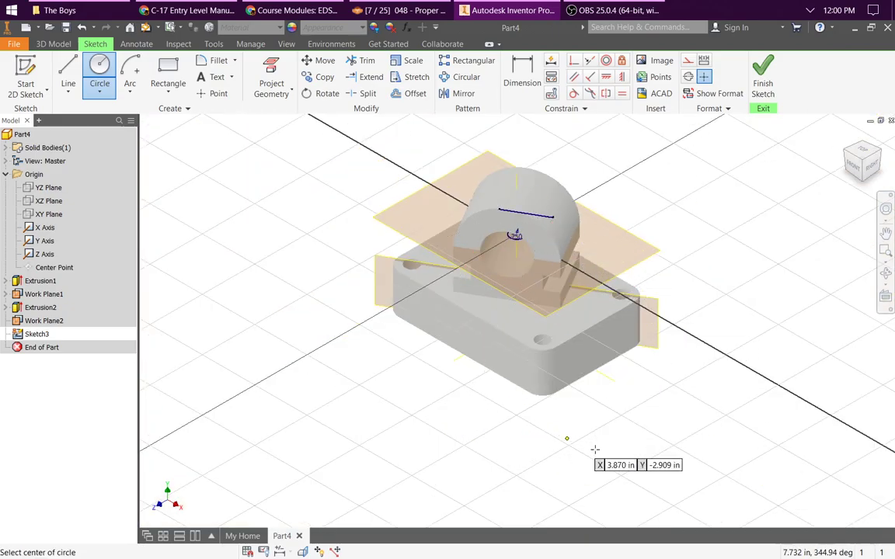
key("Escape")
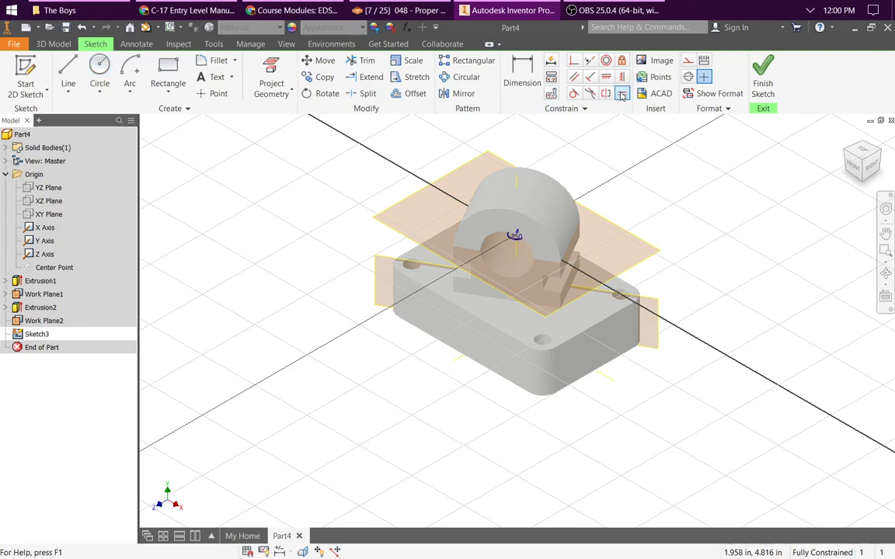
left_click(763, 80)
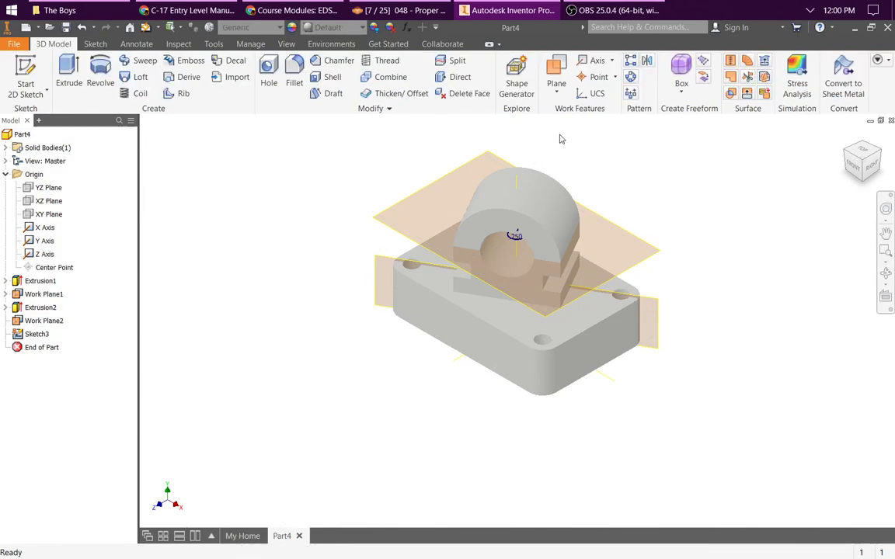
Step: Cut the small circle upward through the boss's rounded top with an Extrude using the All extent in Direction 1
left_click(69, 85)
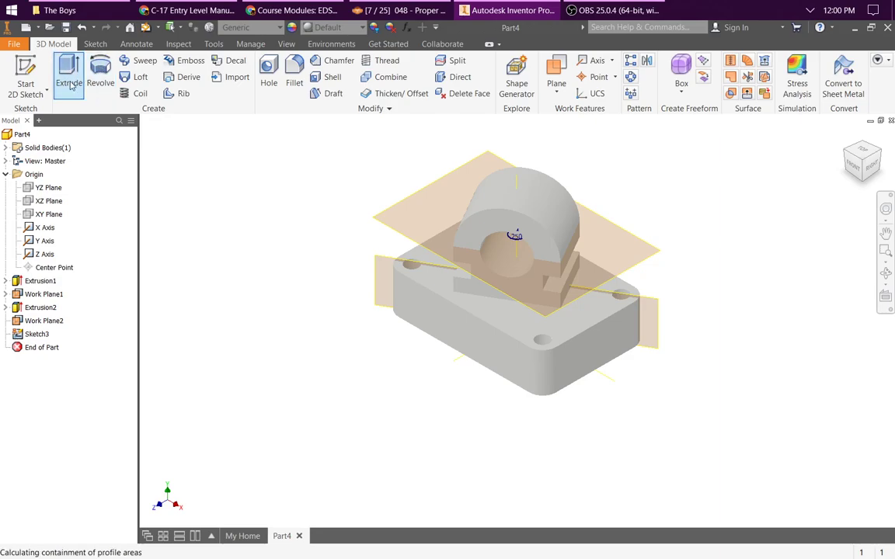
left_click(326, 176)
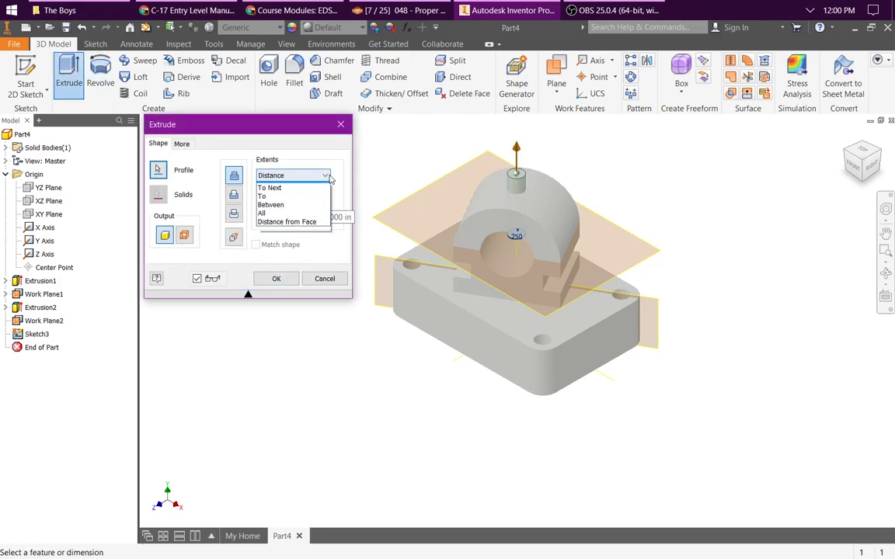
left_click(270, 213)
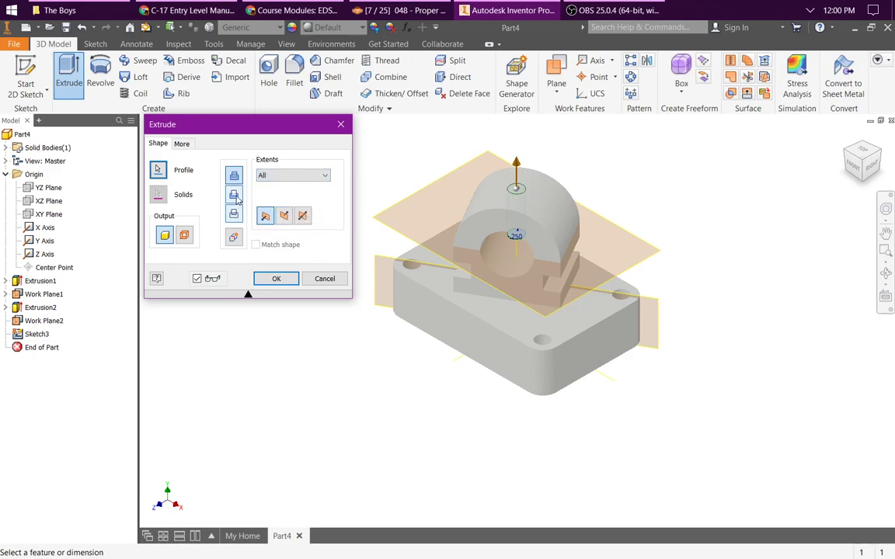
left_click(234, 195)
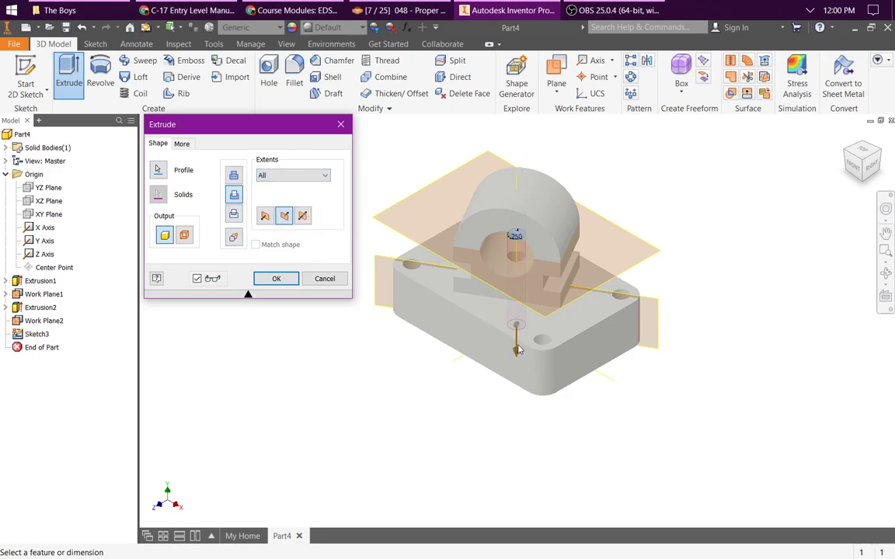
left_click(265, 217)
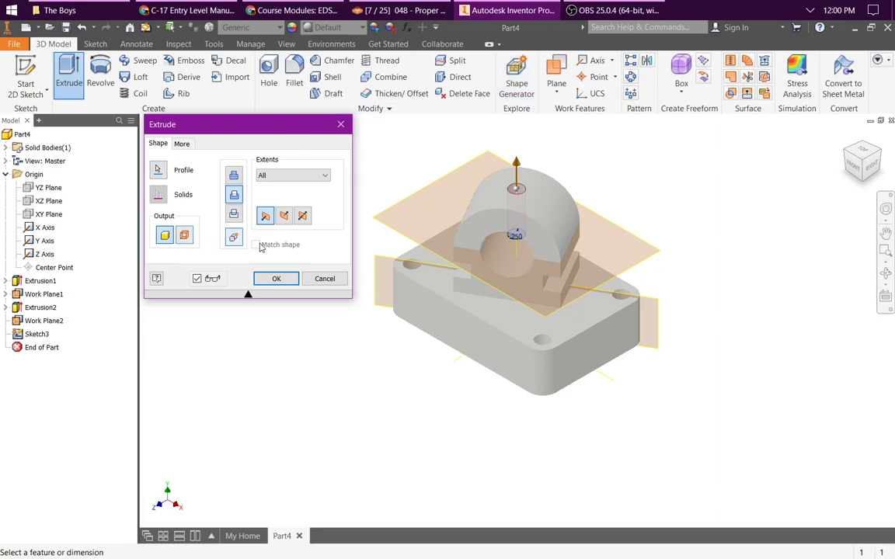
left_click(275, 279)
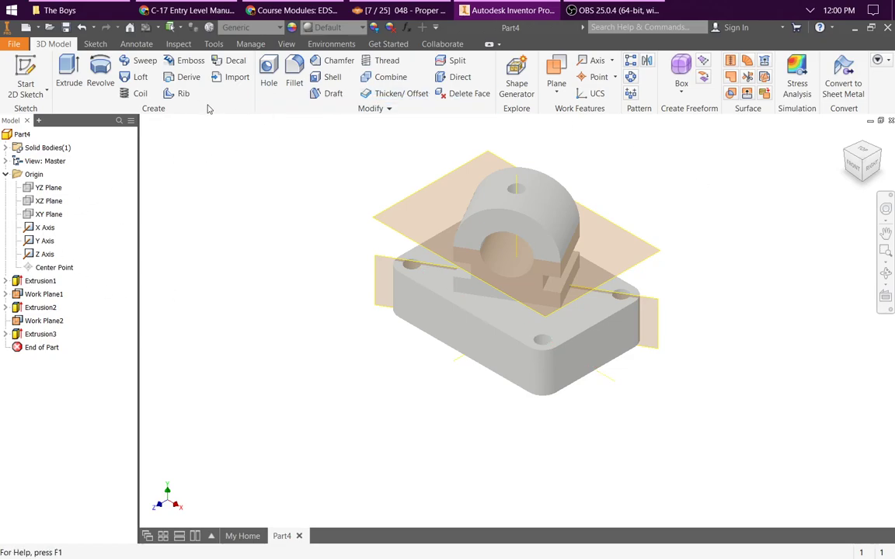
Step: Hide the origin planes, origin axes, origin points and user work planes in the model view
left_click(286, 45)
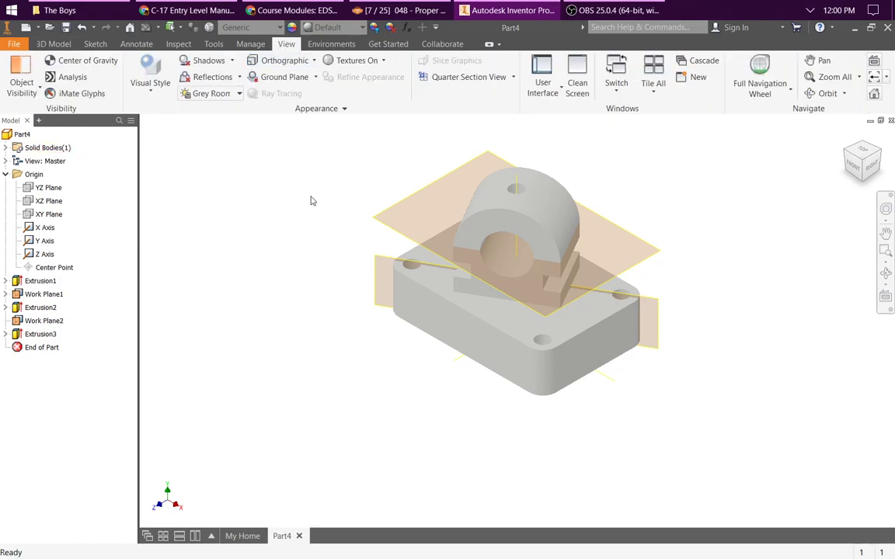
left_click(26, 89)
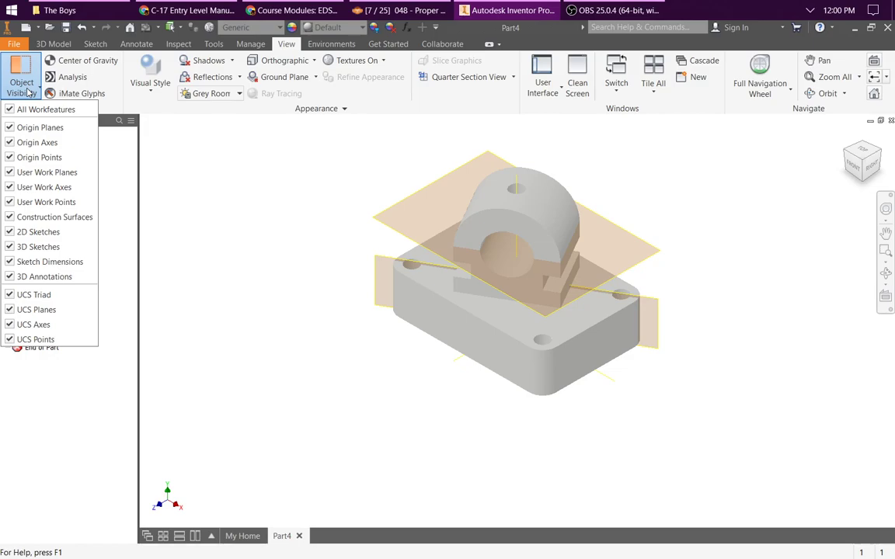
left_click(11, 142)
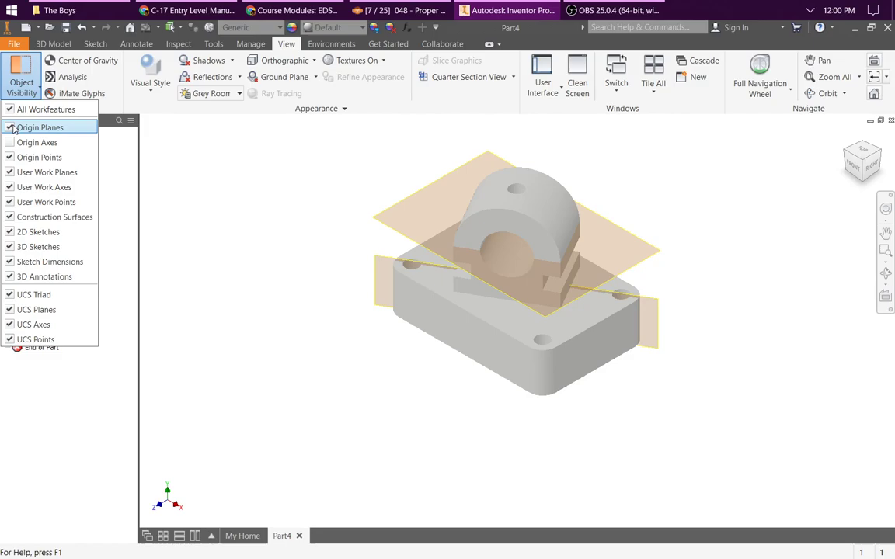
left_click(12, 128)
left_click(9, 158)
left_click(9, 172)
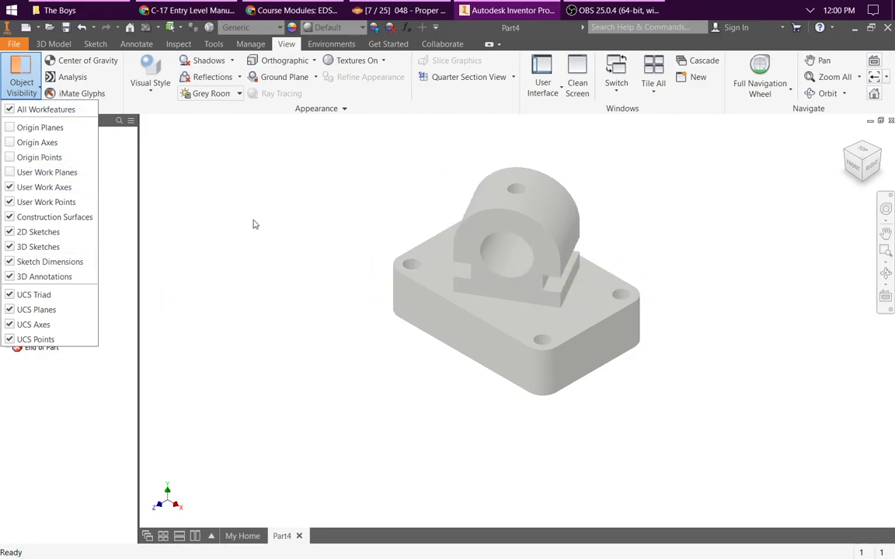
left_click(338, 243)
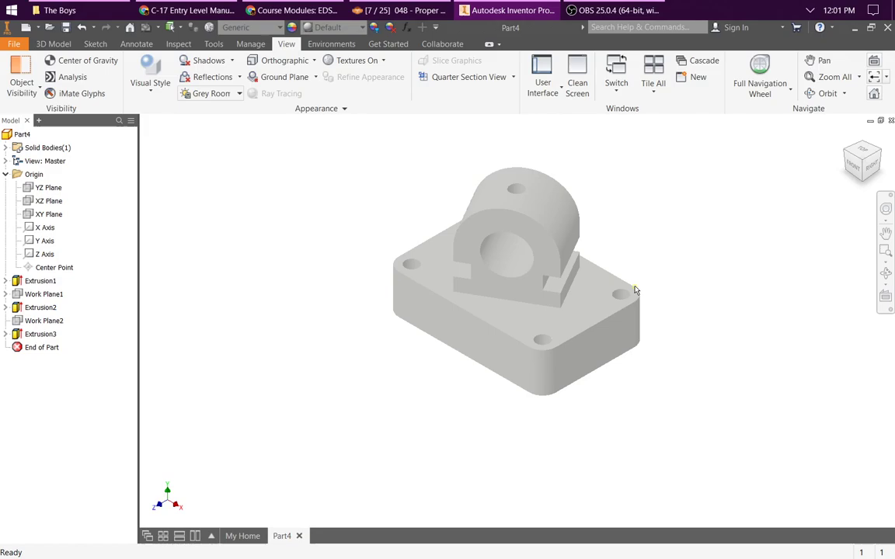
Step: Close the current part without saving it and create a new part file
mouse_move(649, 303)
left_click(890, 120)
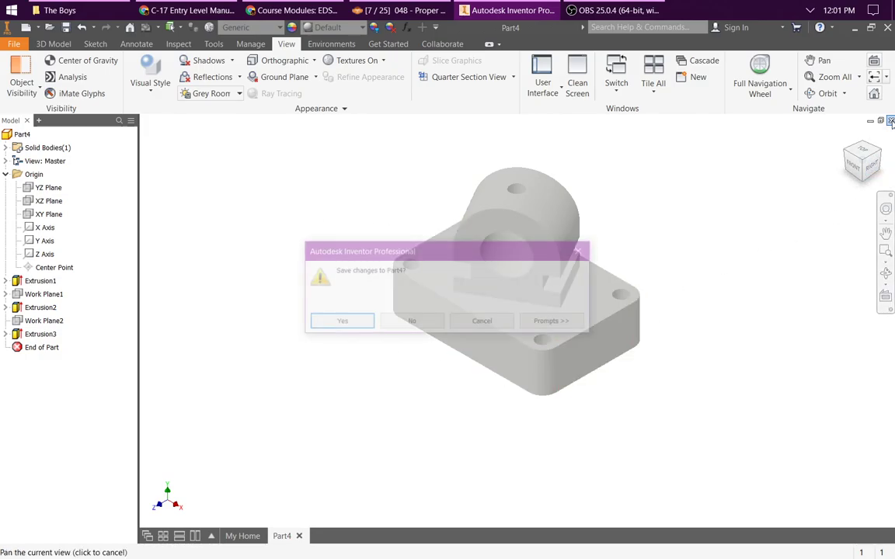
left_click(427, 329)
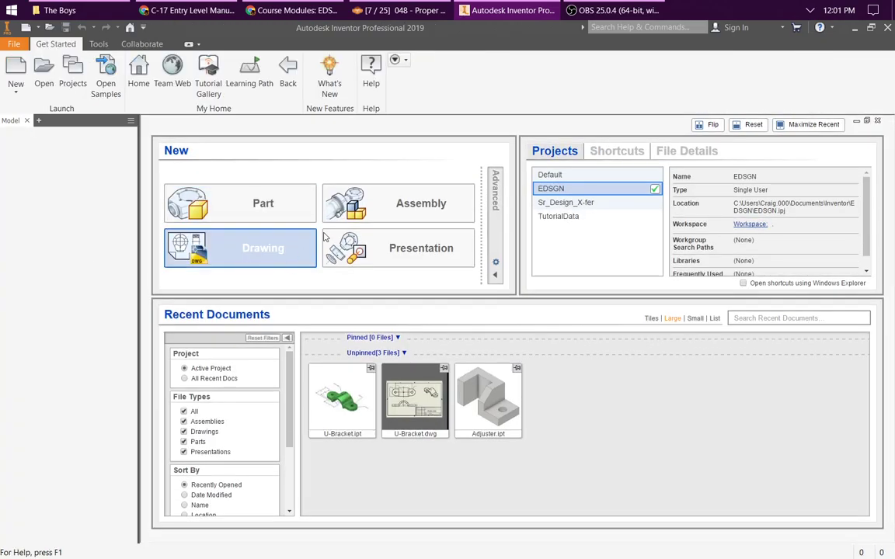
left_click(233, 204)
left_click(414, 343)
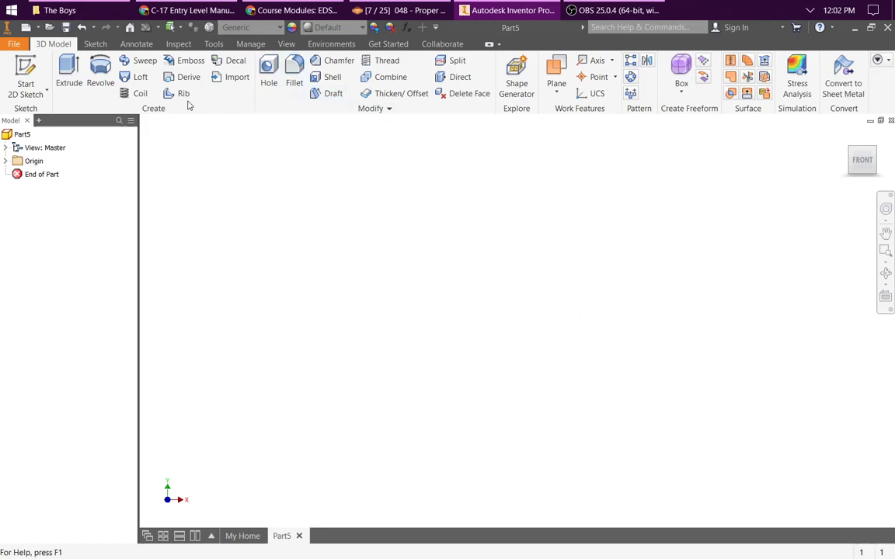
Step: Start a 2D sketch on the XY Plane and orient the view to the front
left_click(25, 84)
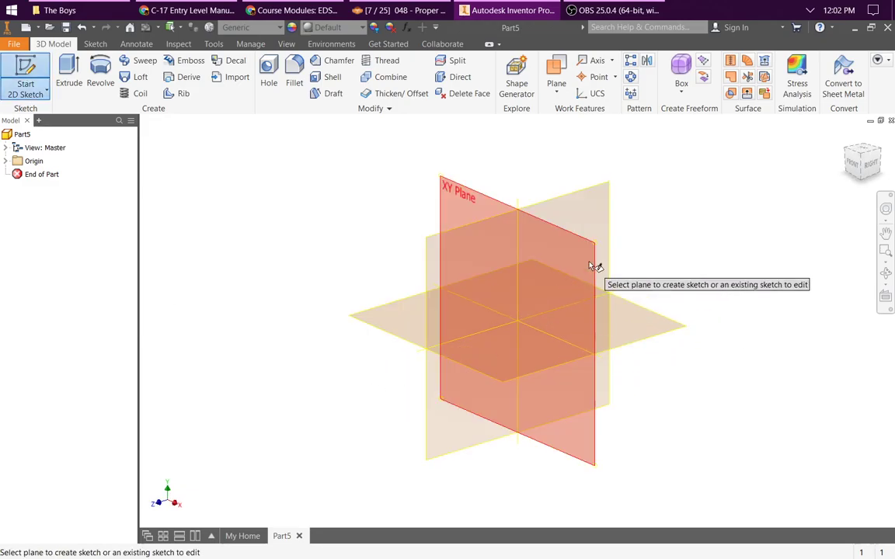
left_click(597, 269)
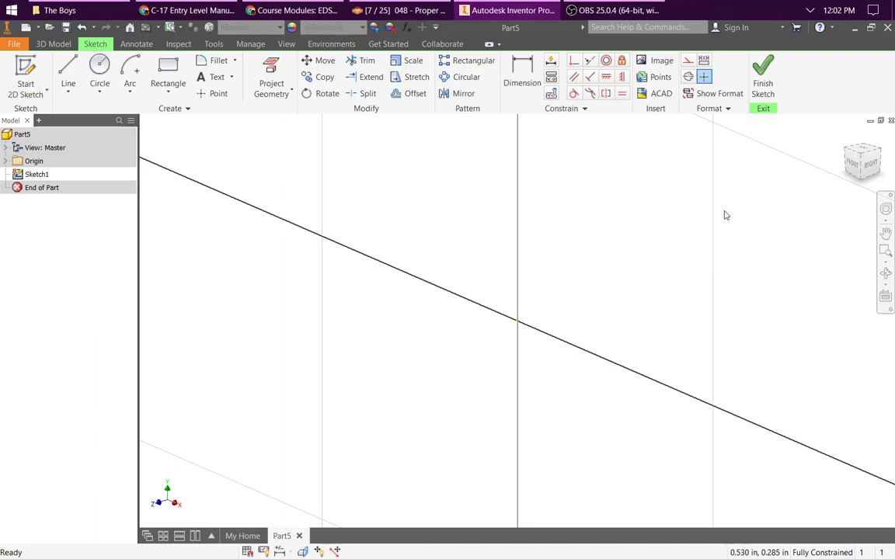
left_click(852, 166)
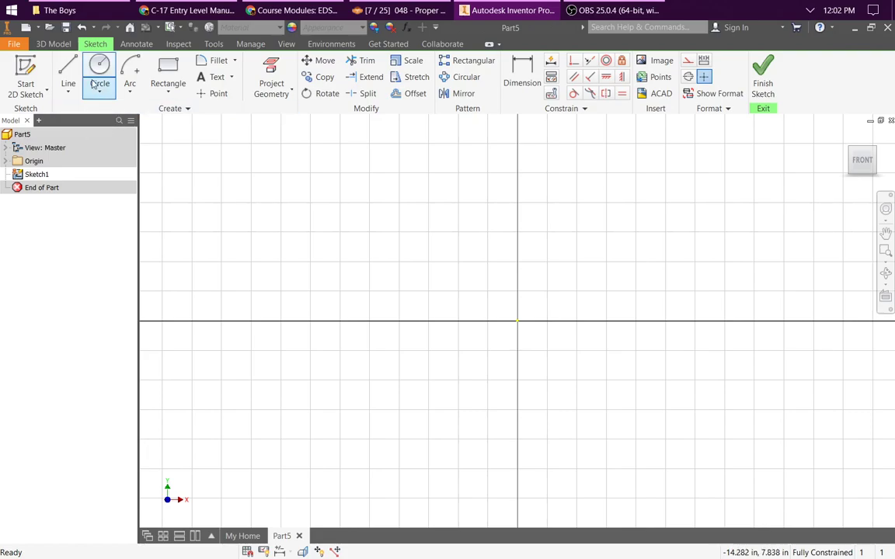
Step: Sketch a closed eight-line profile above the origin with a left edge about 4.27 in tall, a top about 0.83 in wide and a sloped, recessed right side
left_click(67, 74)
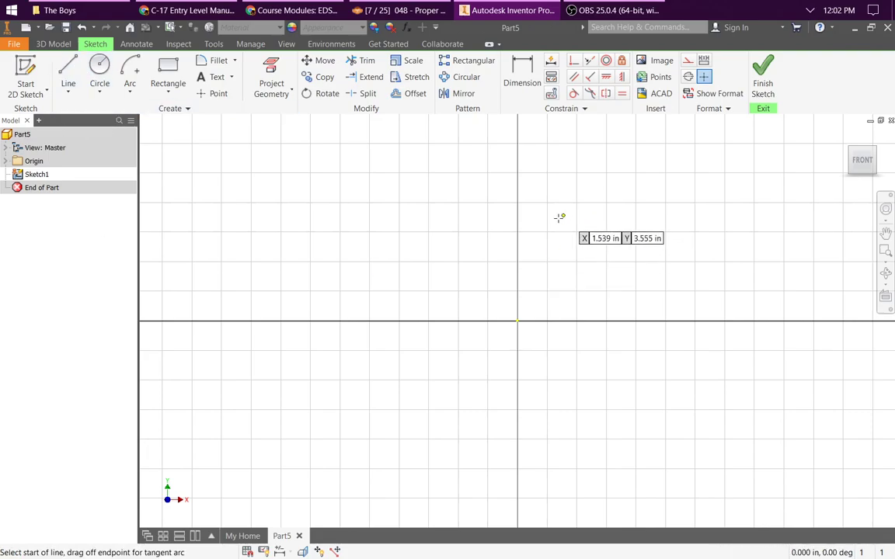
left_click(543, 270)
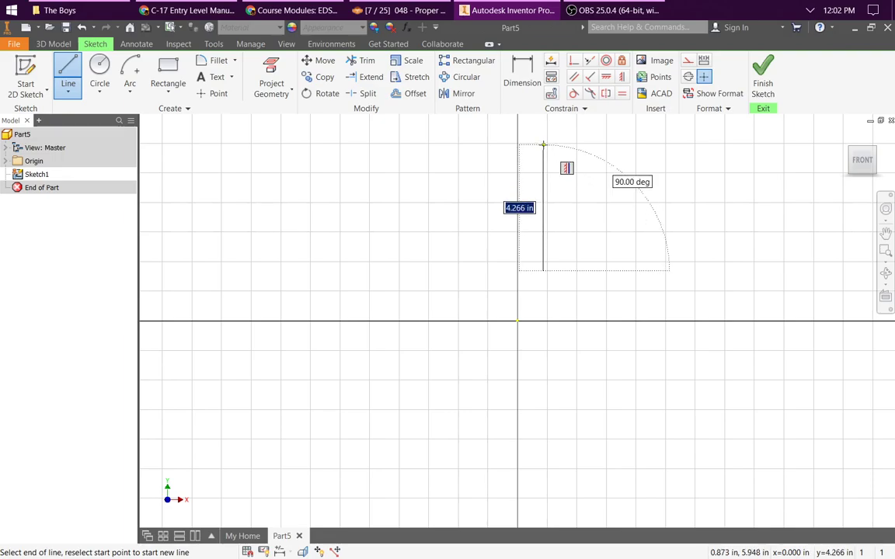
left_click(543, 144)
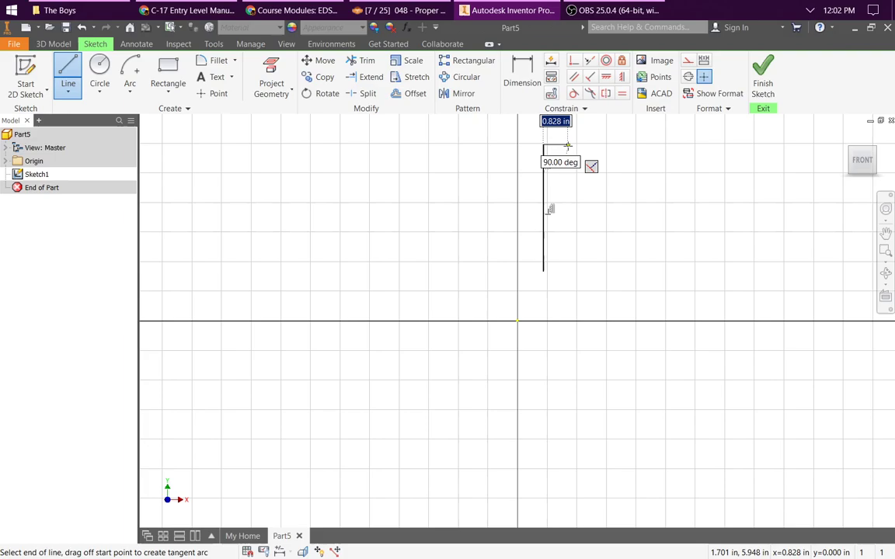
left_click(568, 144)
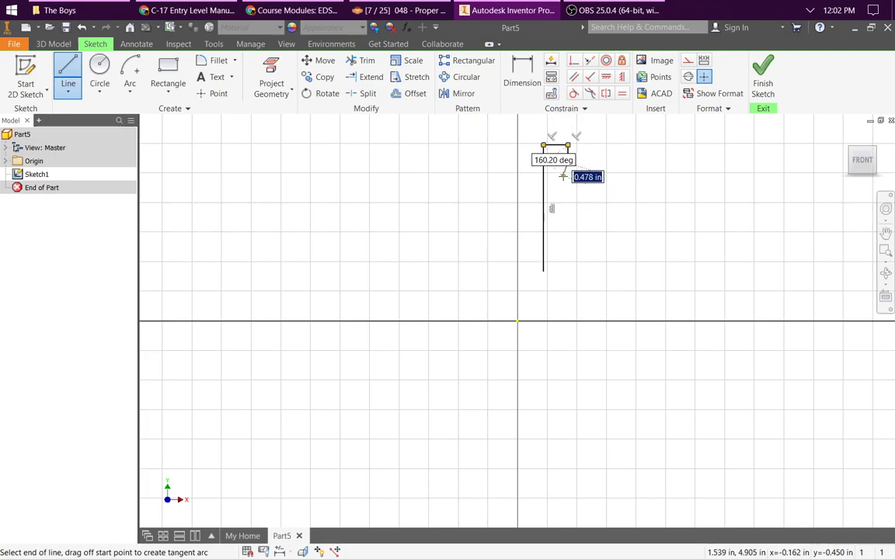
left_click(560, 181)
left_click(560, 226)
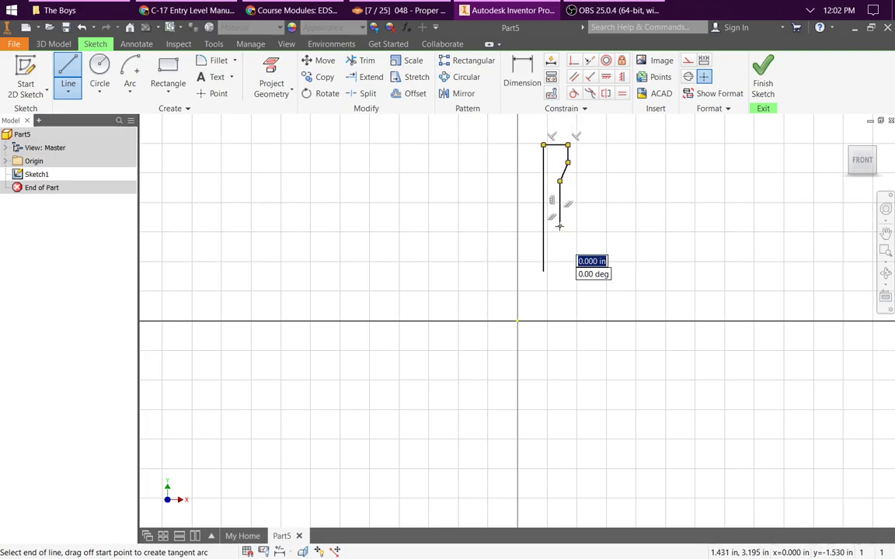
left_click(593, 258)
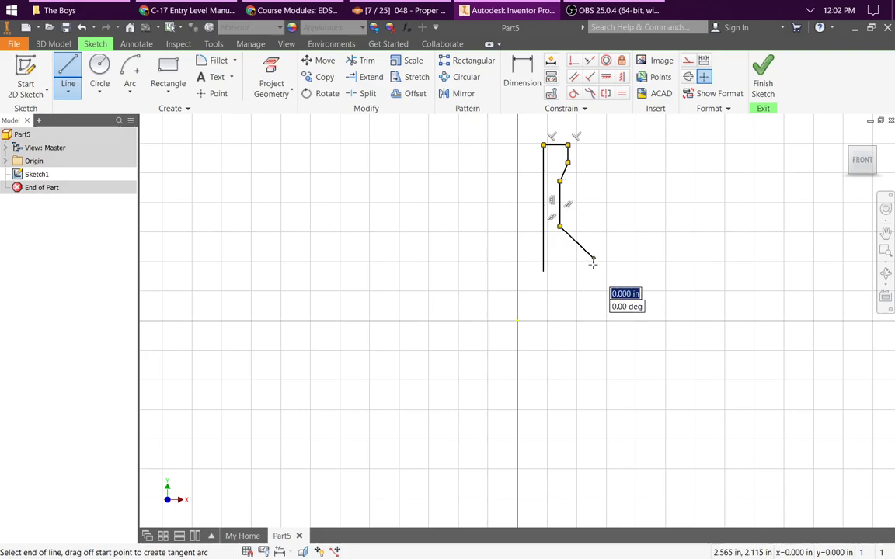
left_click(594, 270)
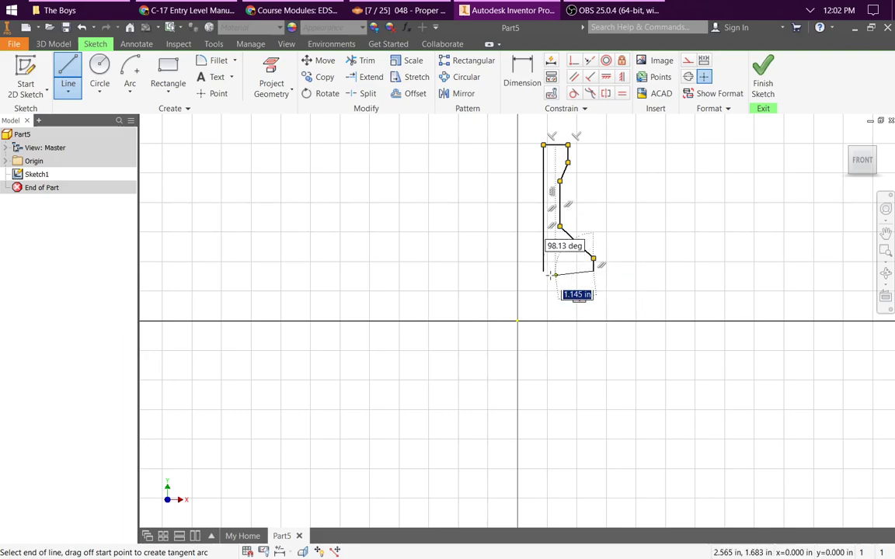
left_click(543, 271)
key("Escape")
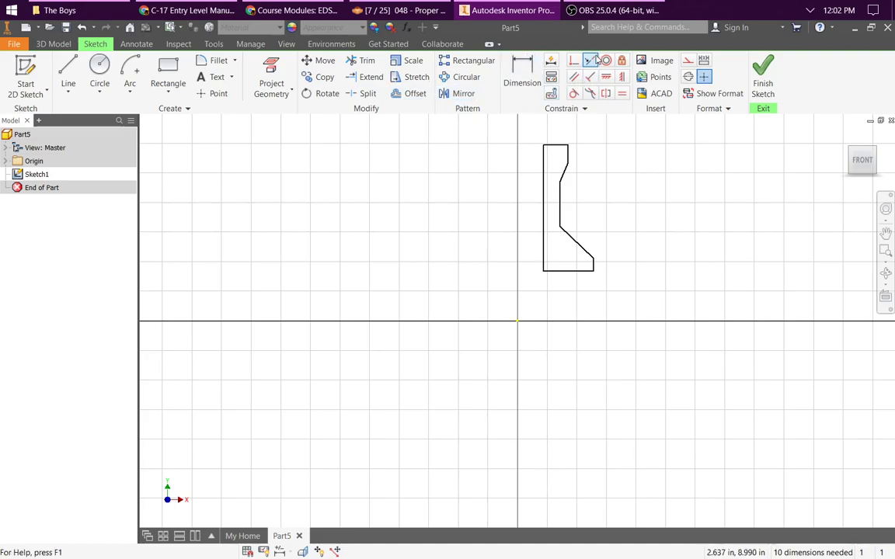
Step: Apply a collinear constraint between the profile's left vertical edge and the origin Y axis
left_click(592, 61)
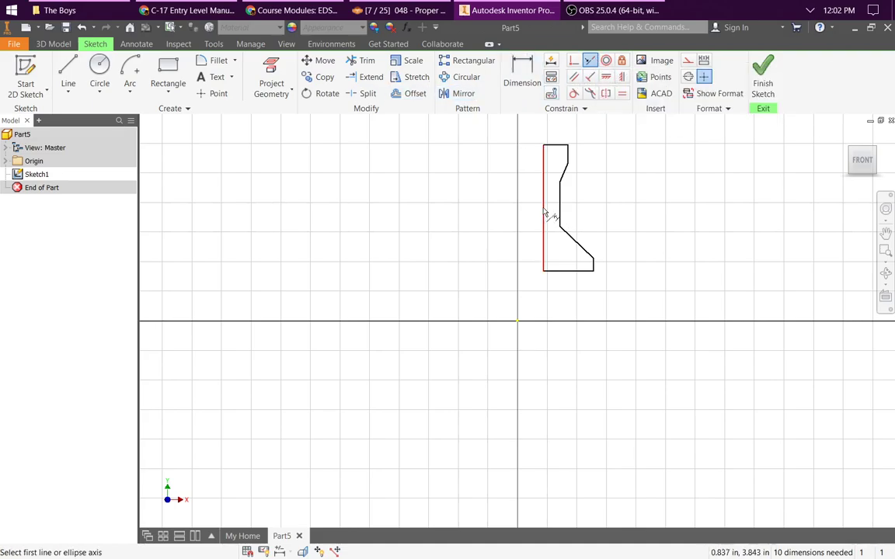
left_click(543, 215)
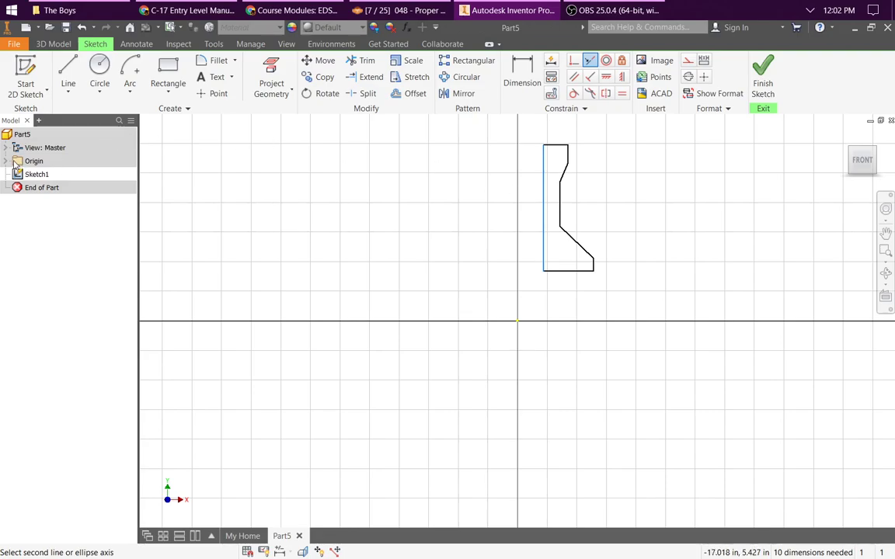
left_click(7, 161)
left_click(42, 228)
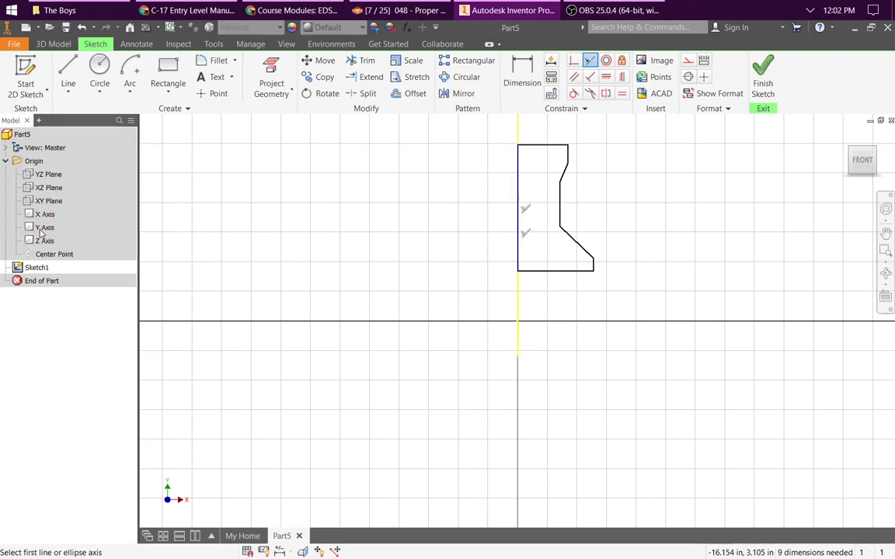
key("Escape")
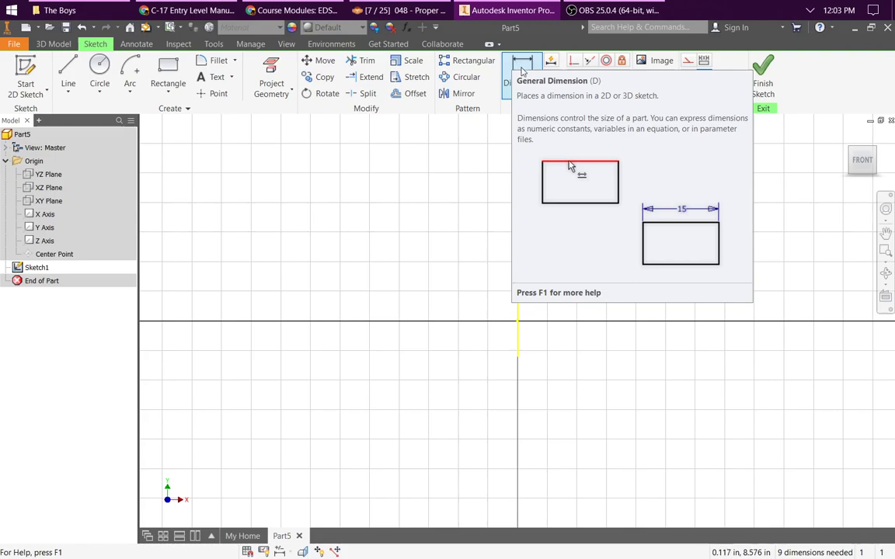
Step: Dimension the profile's top width between its left edge and upper right edge as 0.5 in
left_click(520, 65)
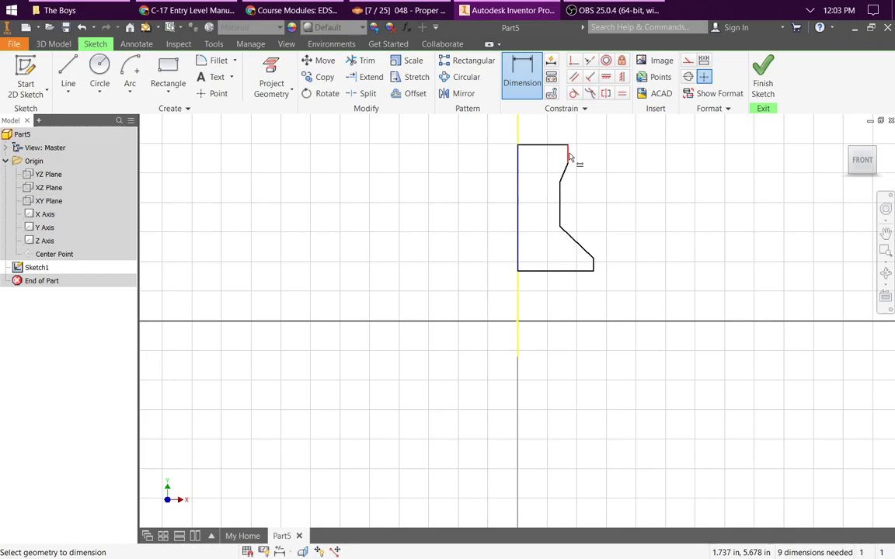
left_click(517, 161)
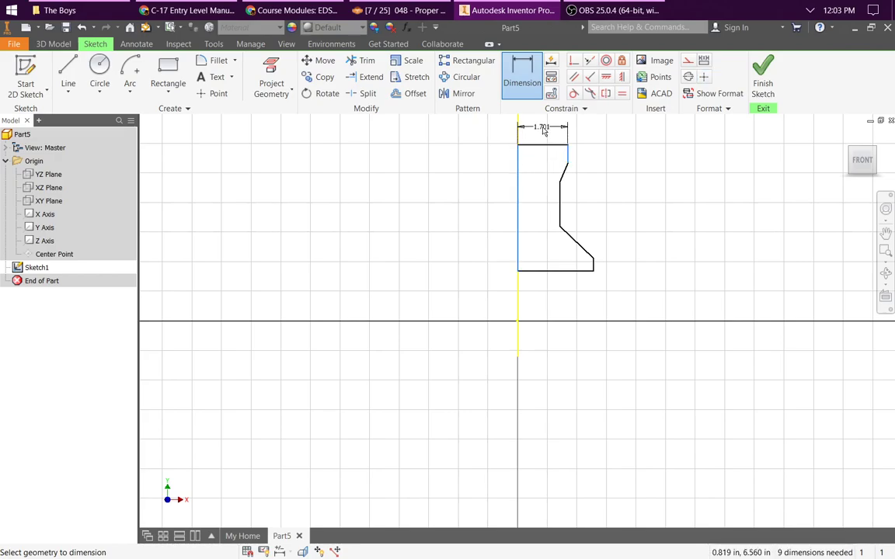
left_click(544, 131)
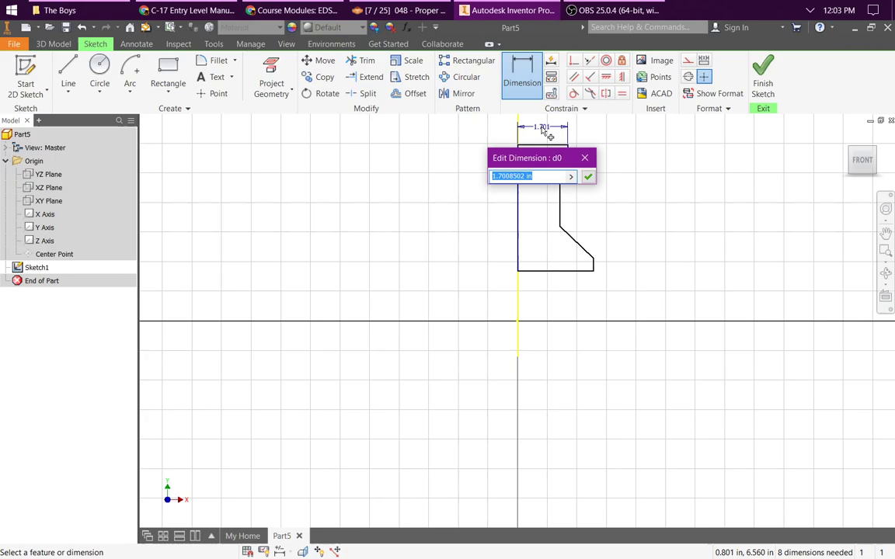
type("0.5")
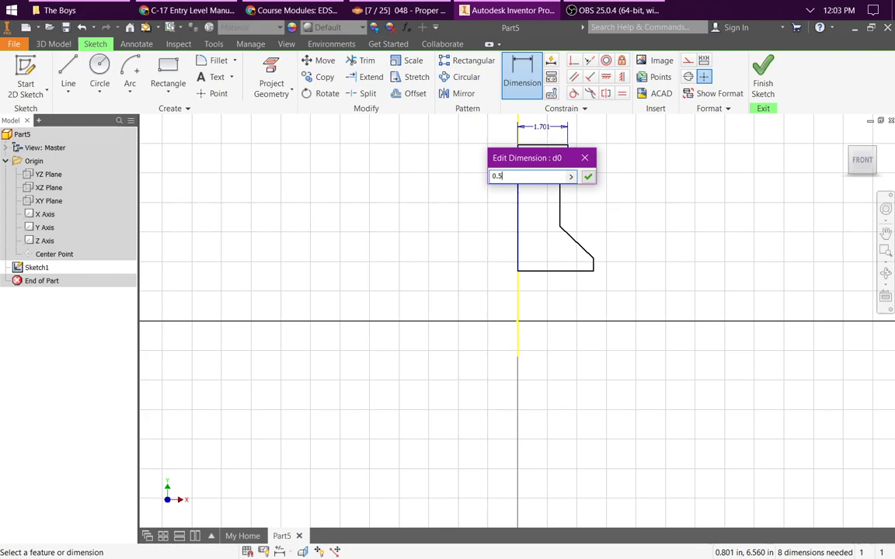
key("Return")
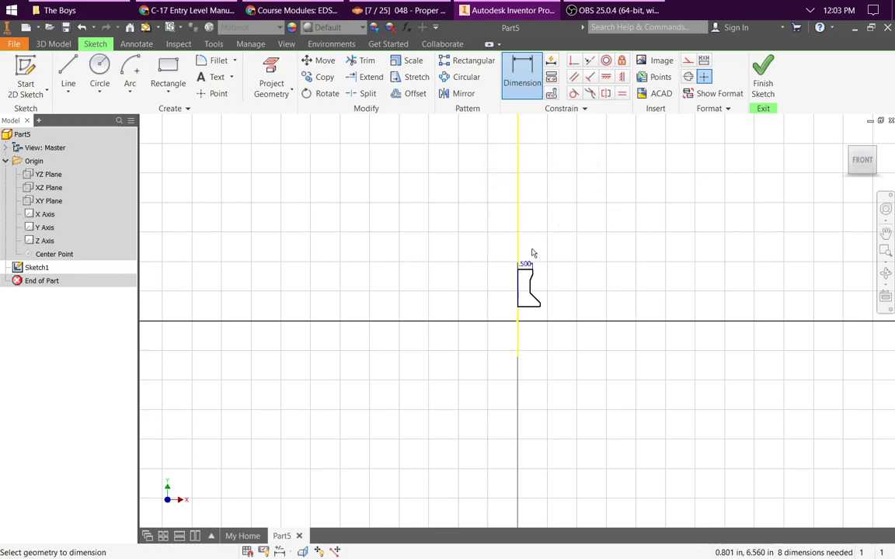
Step: Dimension the profile's bottom edge as 0.75 in
scroll(535, 294, "up", 4)
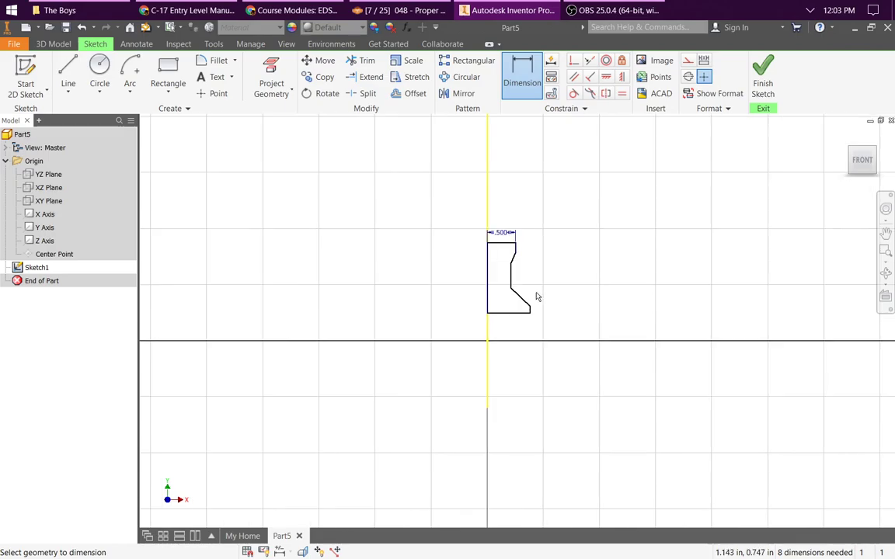
left_click(533, 73)
left_click(503, 350)
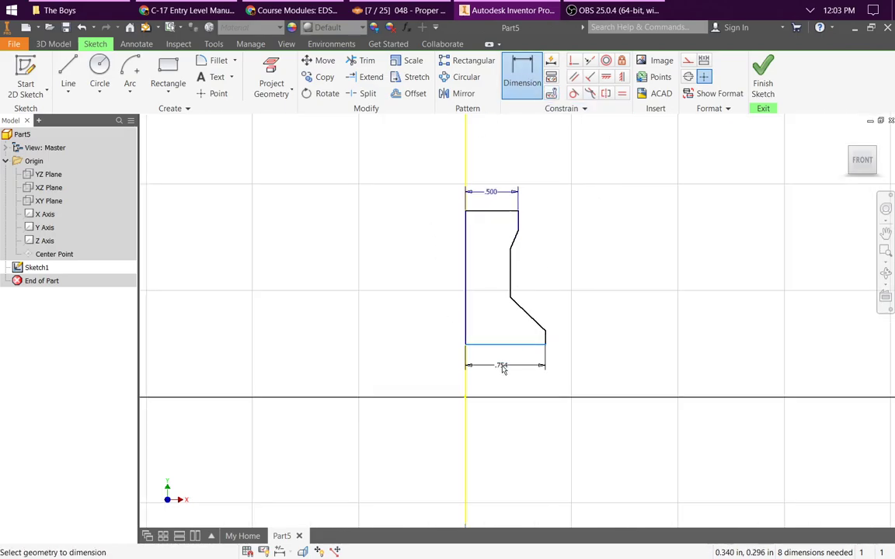
left_click(506, 370)
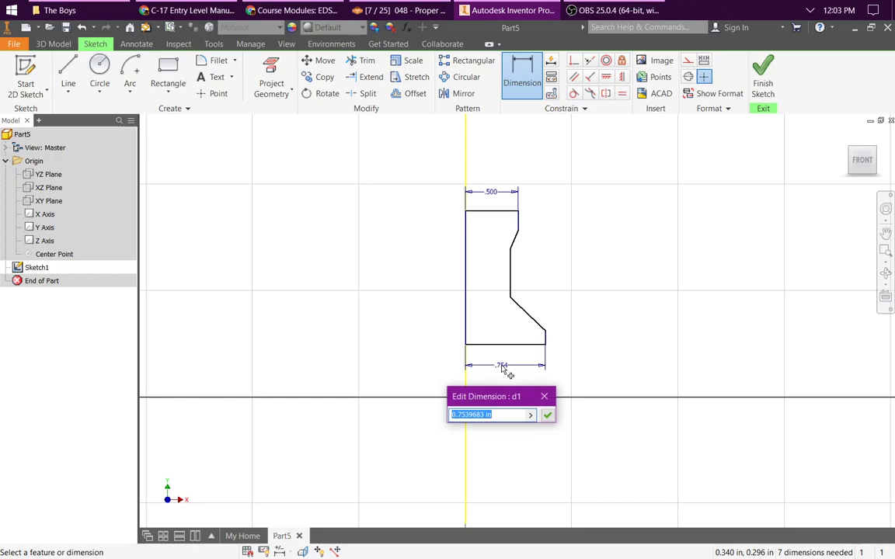
type(".75")
key("Return")
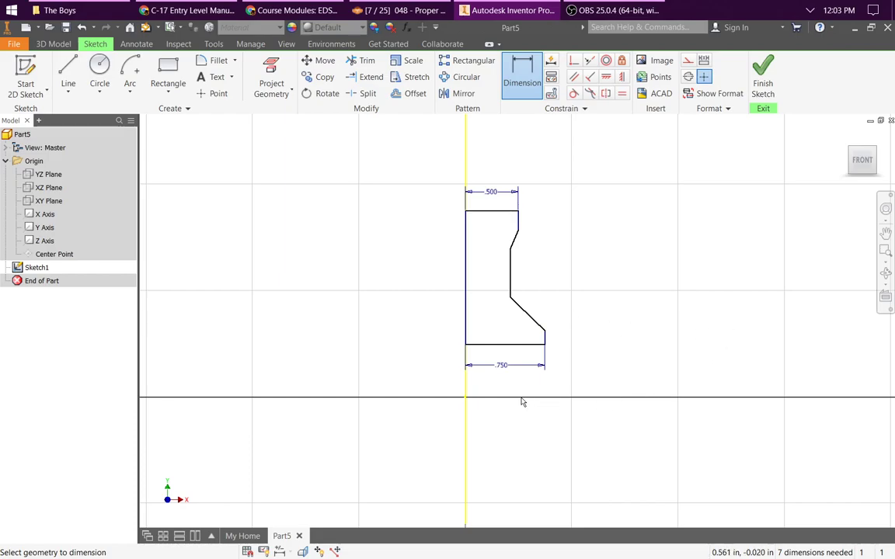
left_click(45, 215)
right_click(46, 218)
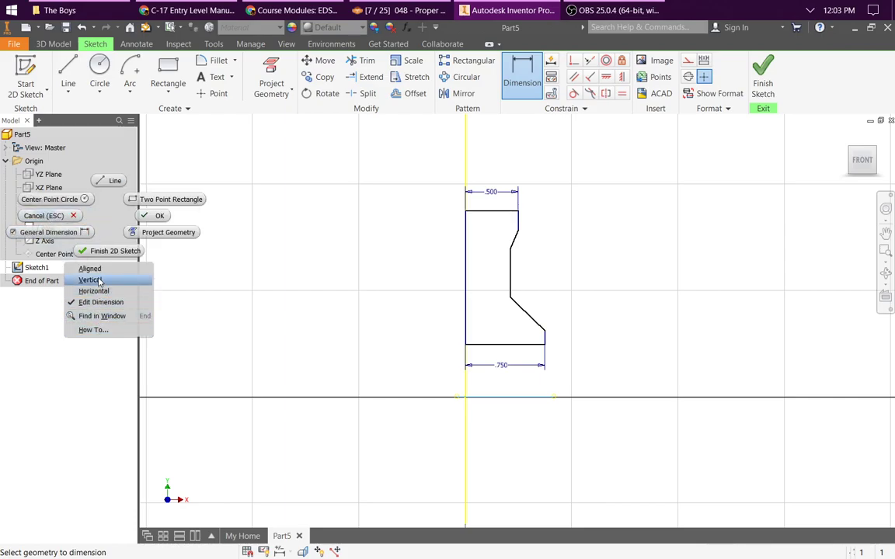
key("Escape")
key("Escape")
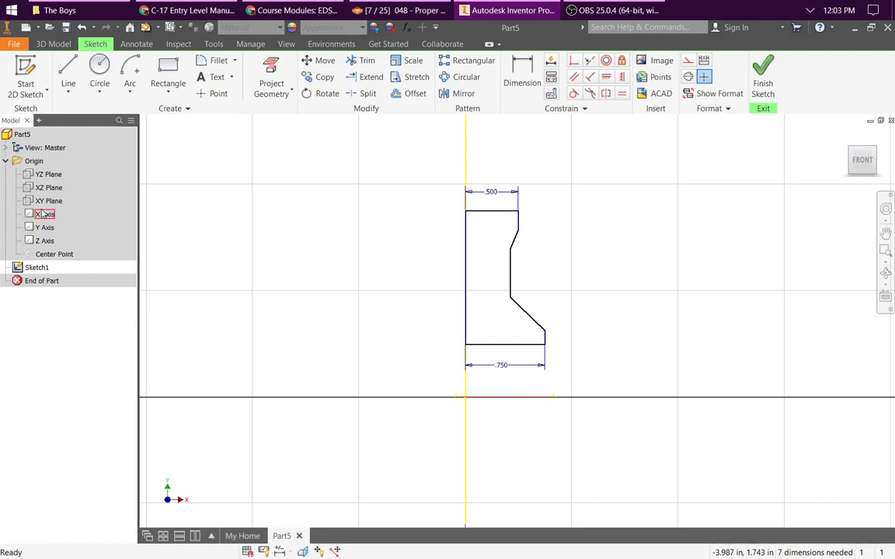
Step: Make the origin X axis visible
right_click(43, 215)
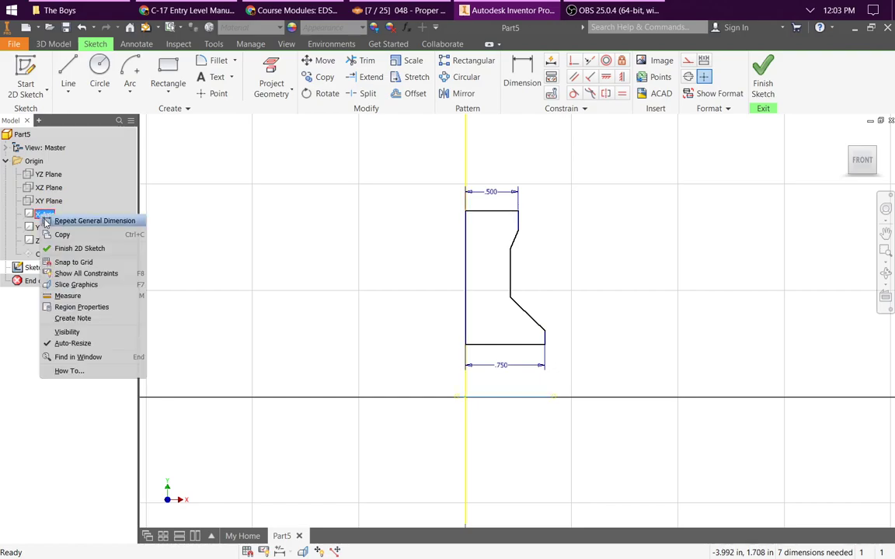
left_click(84, 332)
Step: Dimension the profile's bottom edge from the origin X axis as a linear diameter
left_click(522, 75)
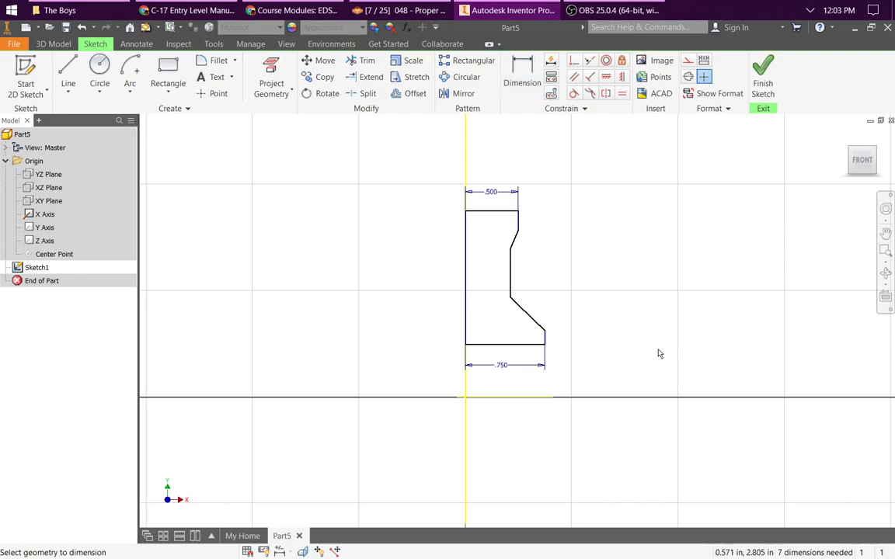
left_click(524, 402)
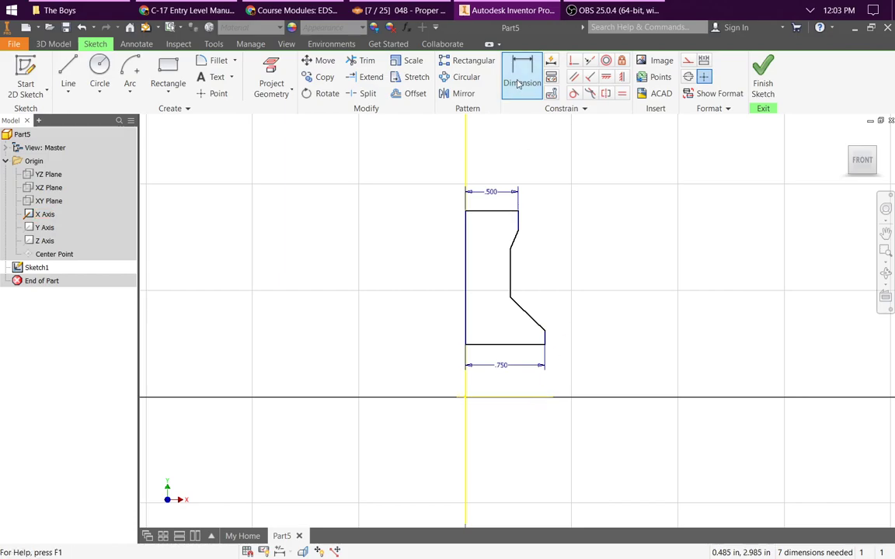
left_click(521, 402)
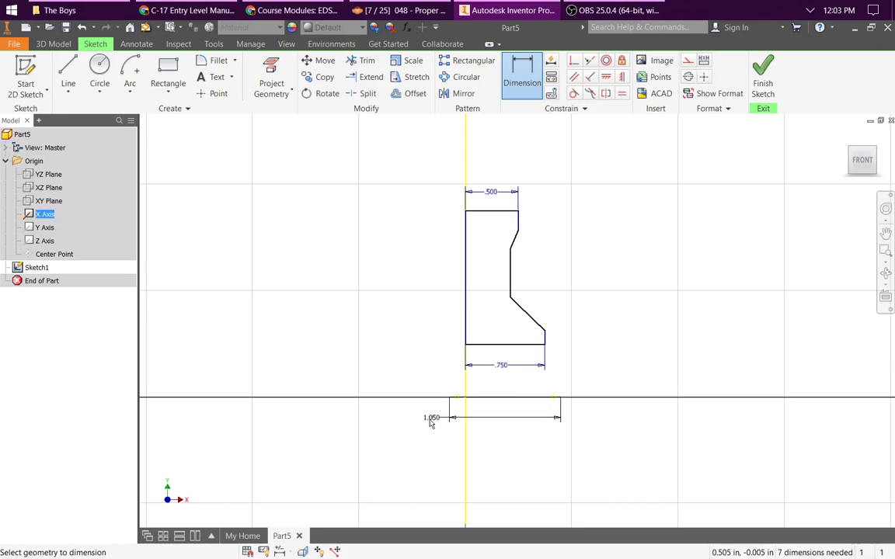
left_click(526, 346)
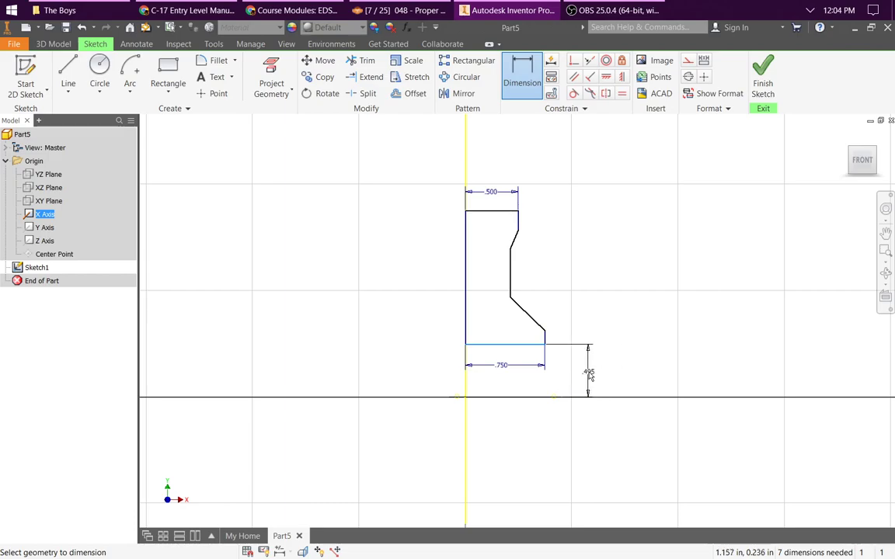
right_click(588, 372)
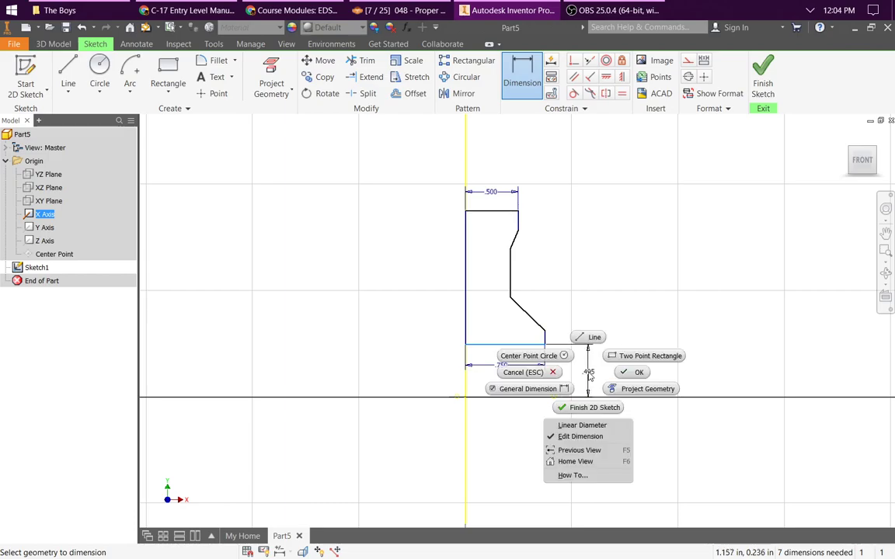
left_click(592, 426)
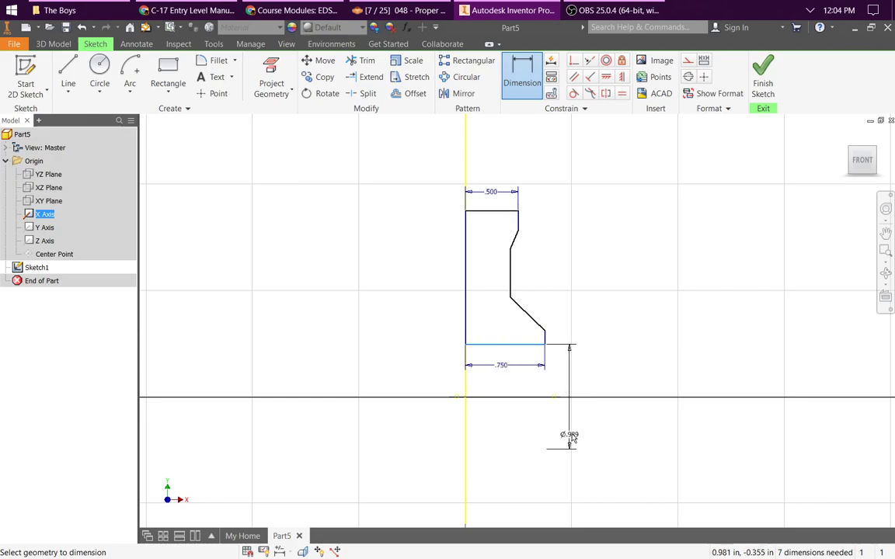
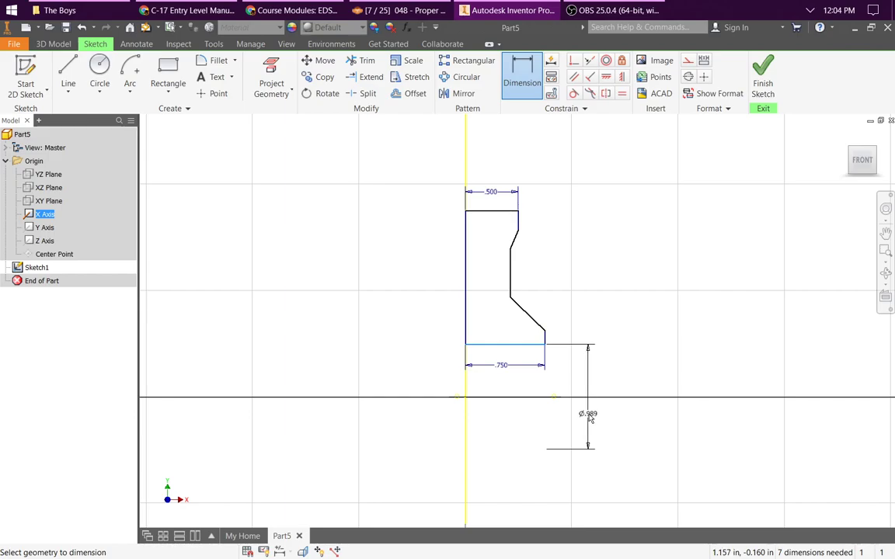
key("Escape")
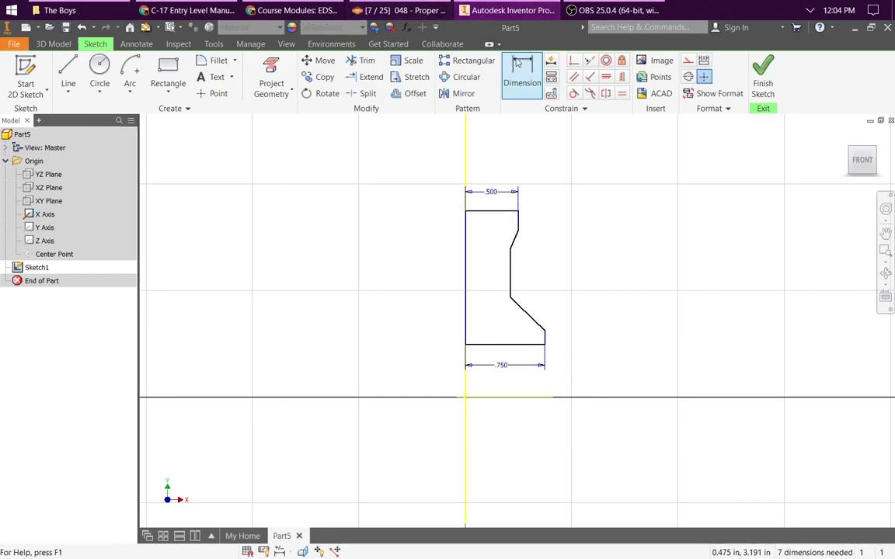
left_click(519, 74)
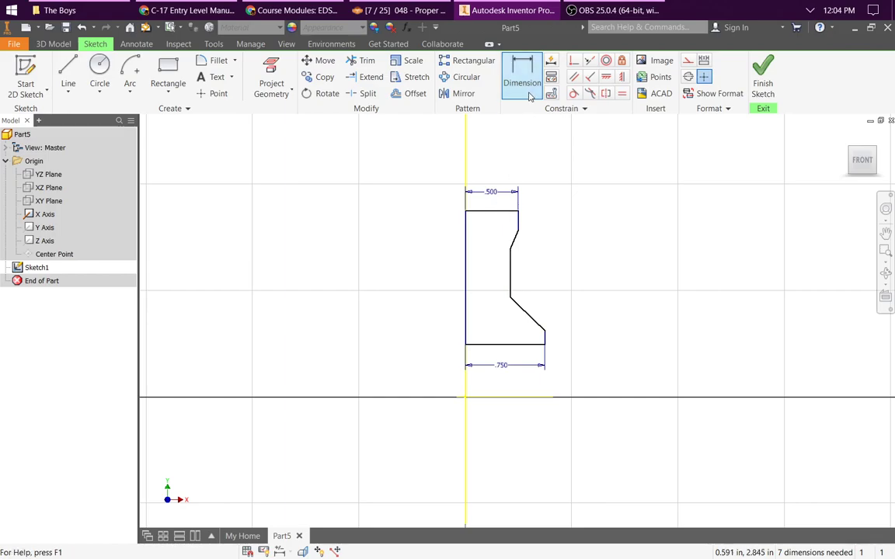
left_click(508, 401)
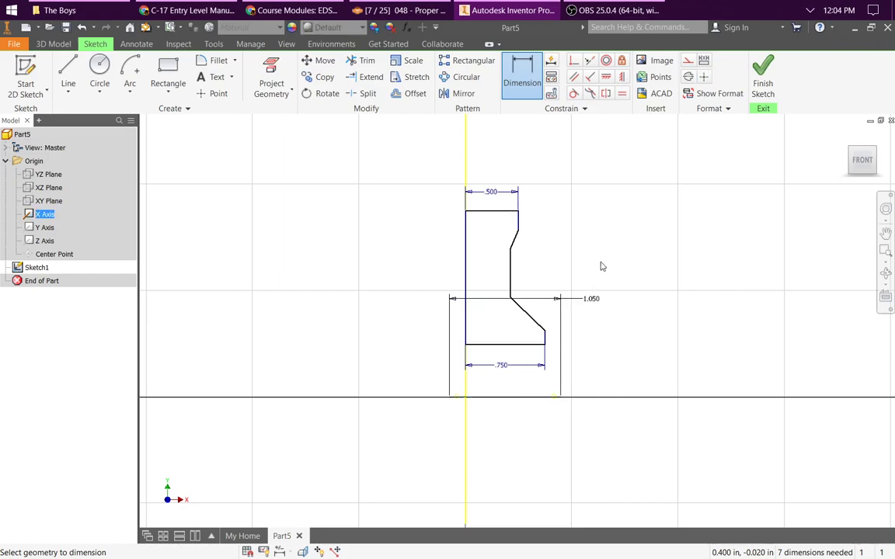
left_click(509, 212)
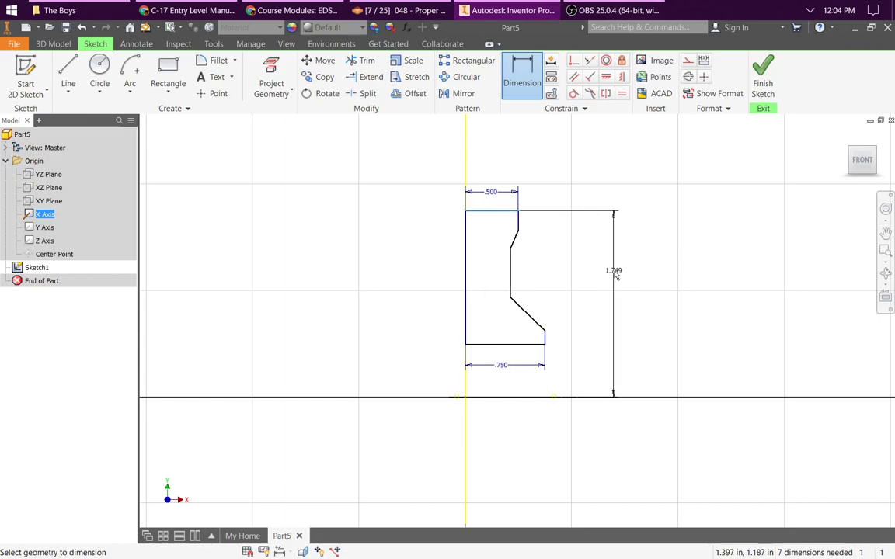
left_click(614, 272)
key("Return")
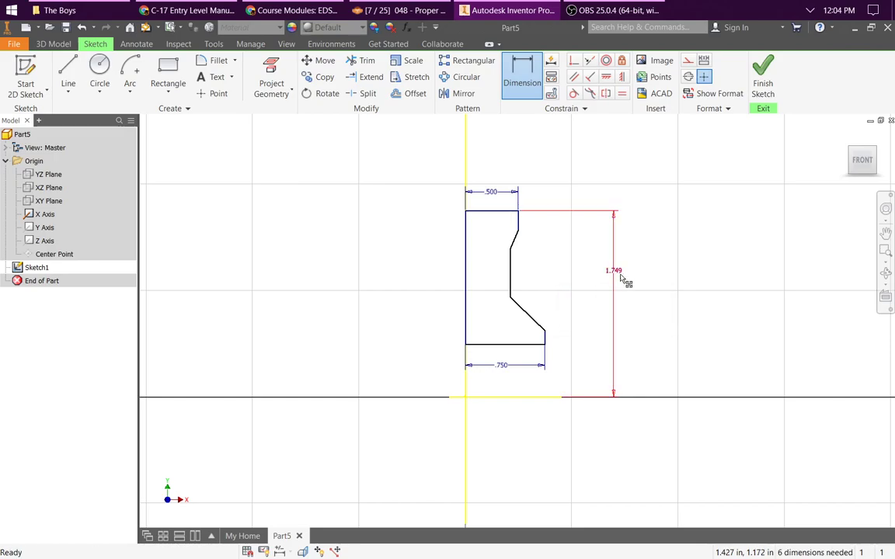
key("Escape")
right_click(618, 272)
key("Escape")
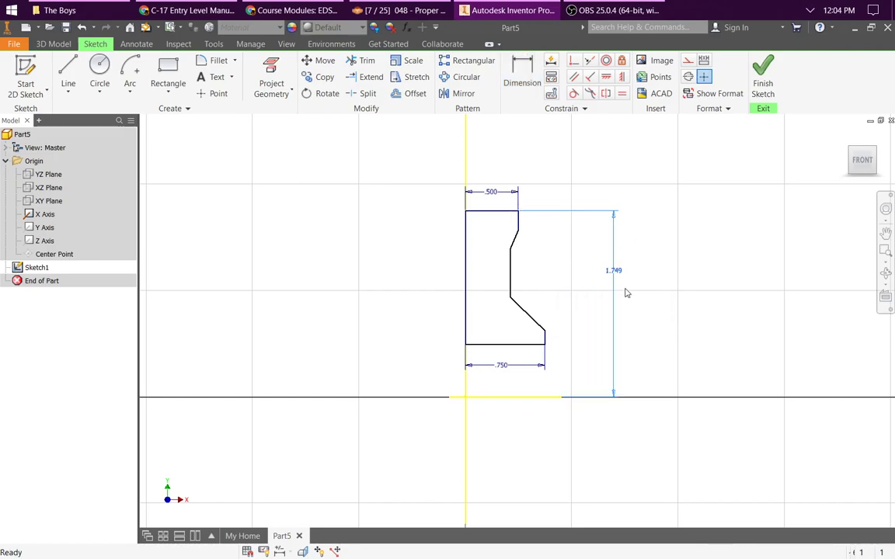
left_click(615, 272)
key("Delete")
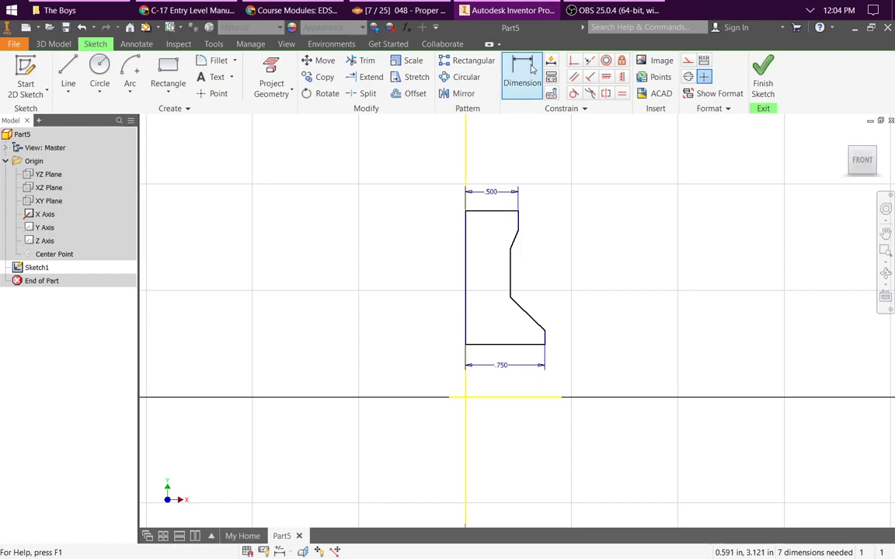
Step: Dimension the profile's top edge from the X axis as a linear diameter of 4 in
left_click(522, 73)
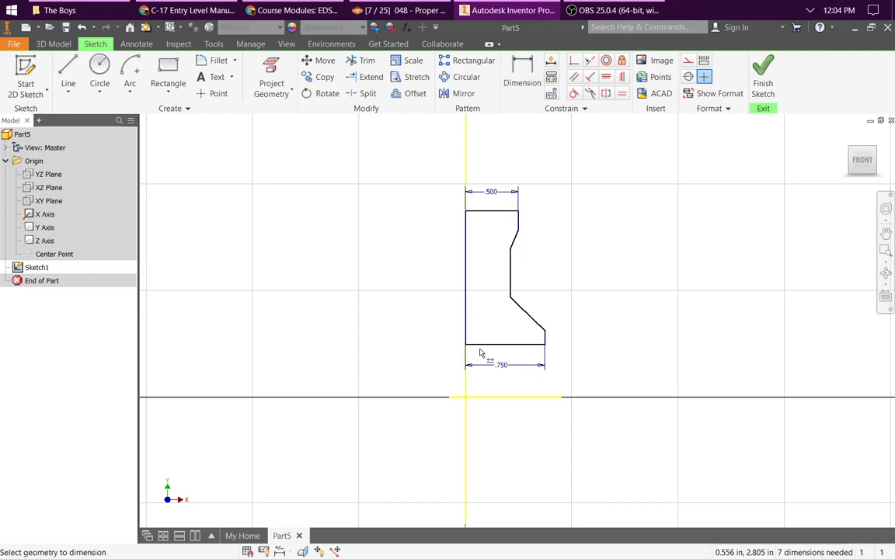
left_click(492, 399)
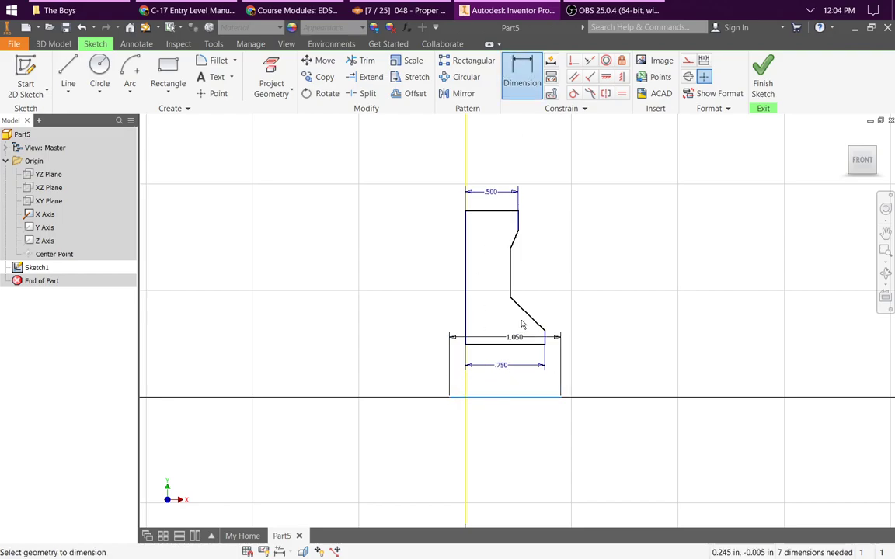
left_click(495, 212)
right_click(593, 274)
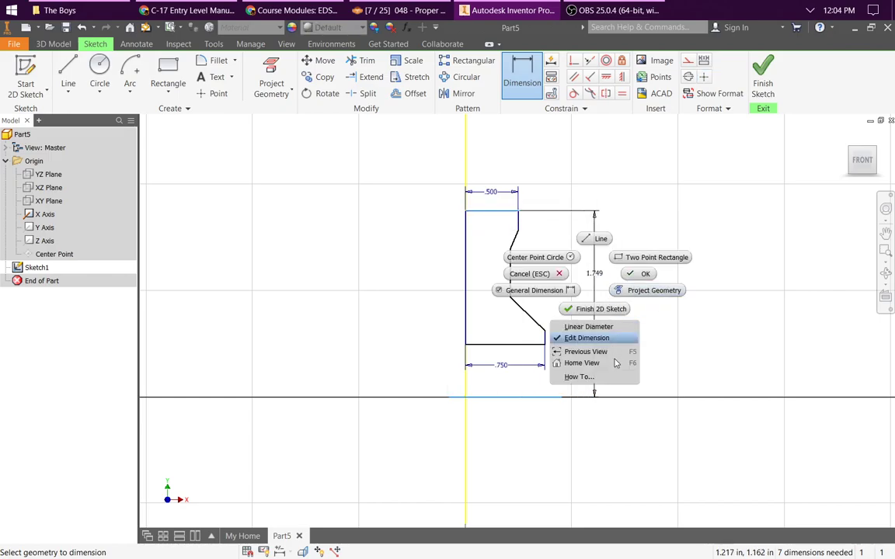
left_click(593, 327)
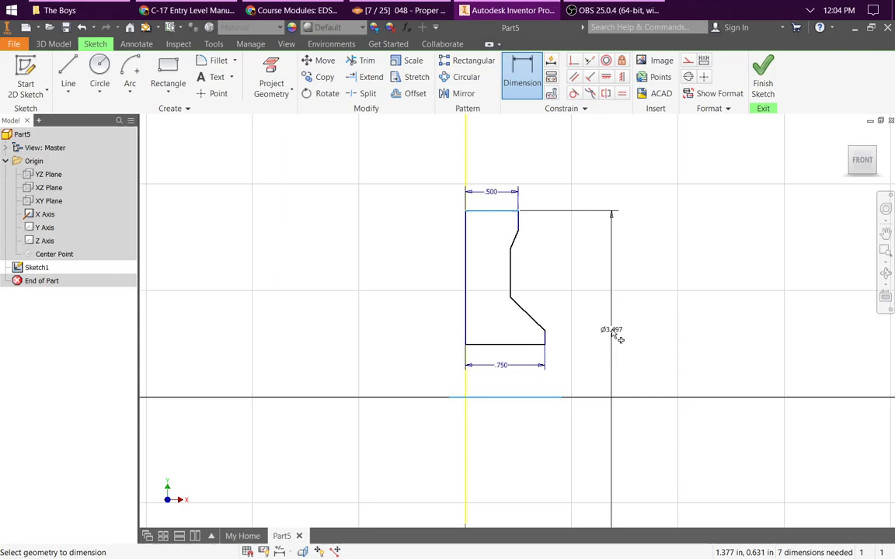
left_click(615, 336)
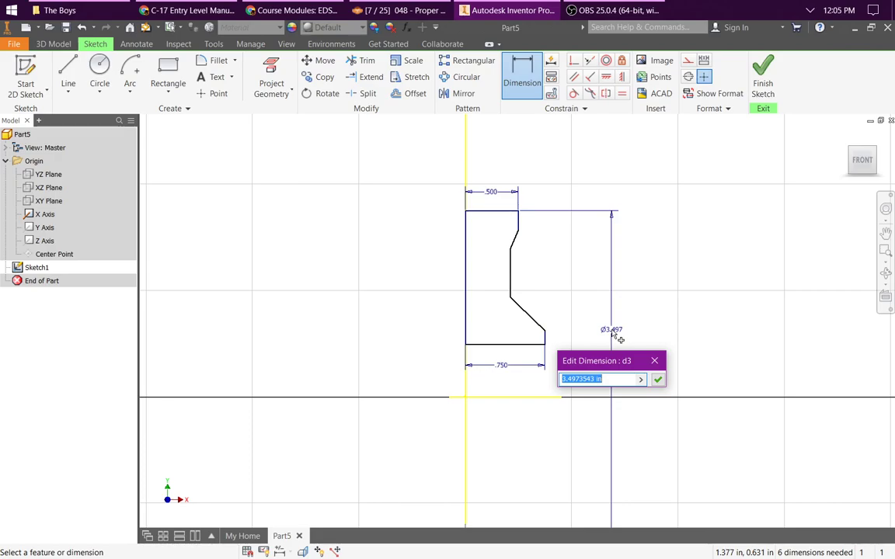
type("4")
key("Return")
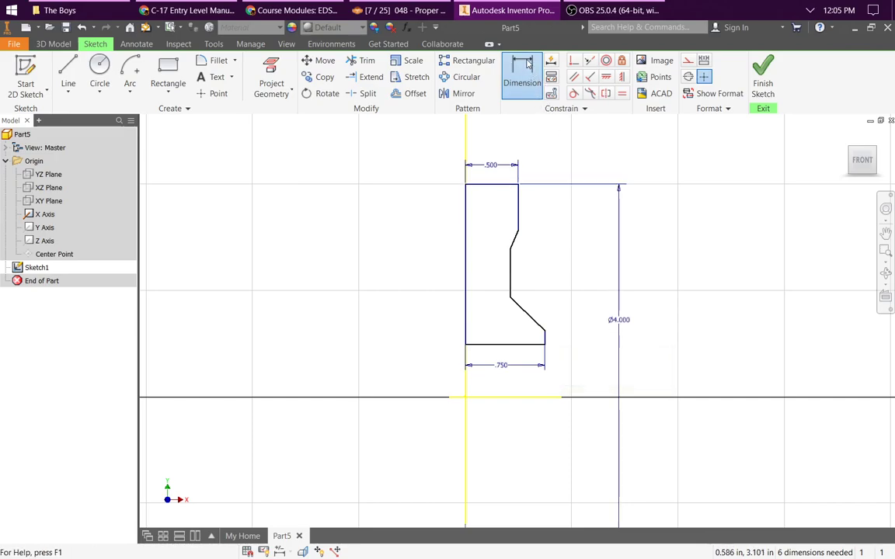
Step: Dimension the lower end of the profile's short upper right edge from the X axis as a 3.75 in linear diameter
left_click(526, 66)
left_click(523, 399)
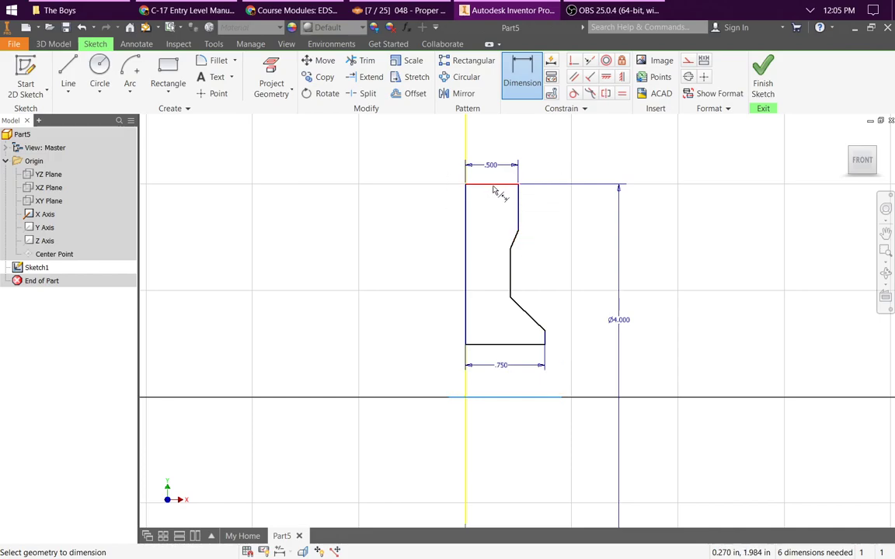
left_click(519, 230)
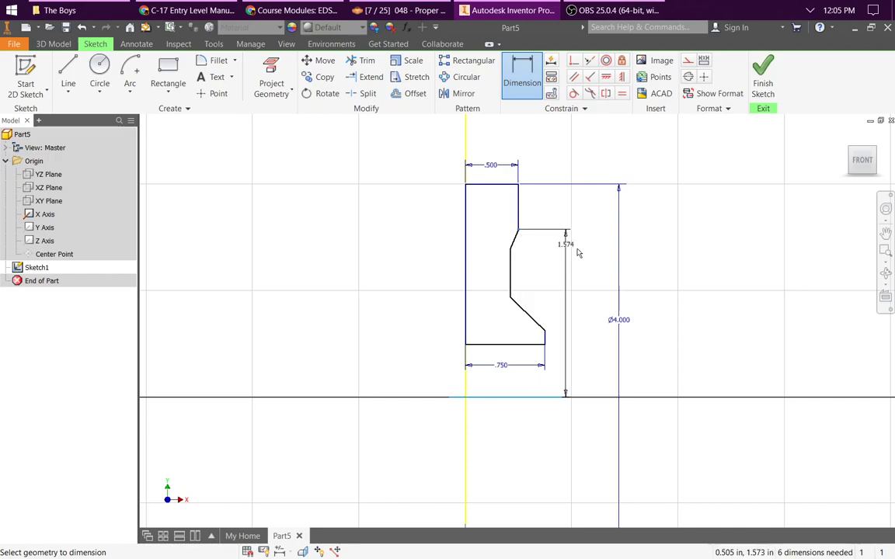
right_click(588, 327)
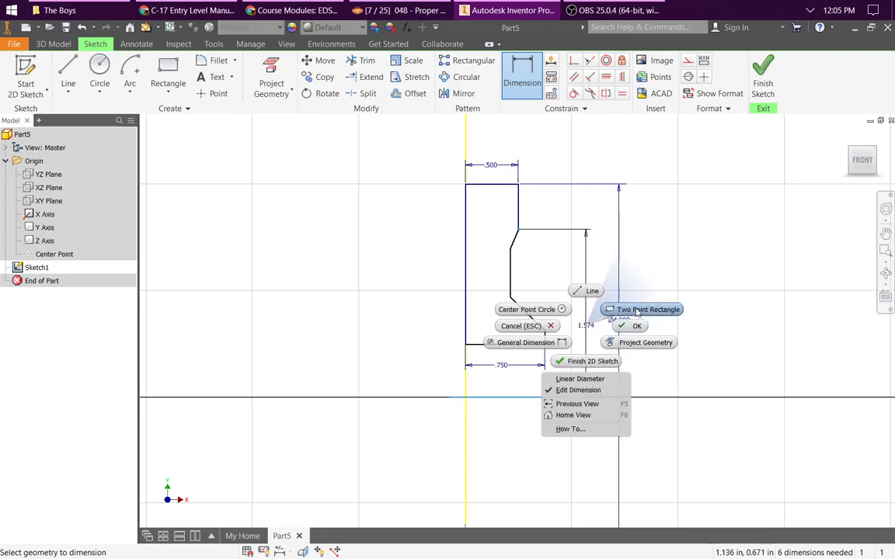
left_click(579, 378)
left_click(591, 352)
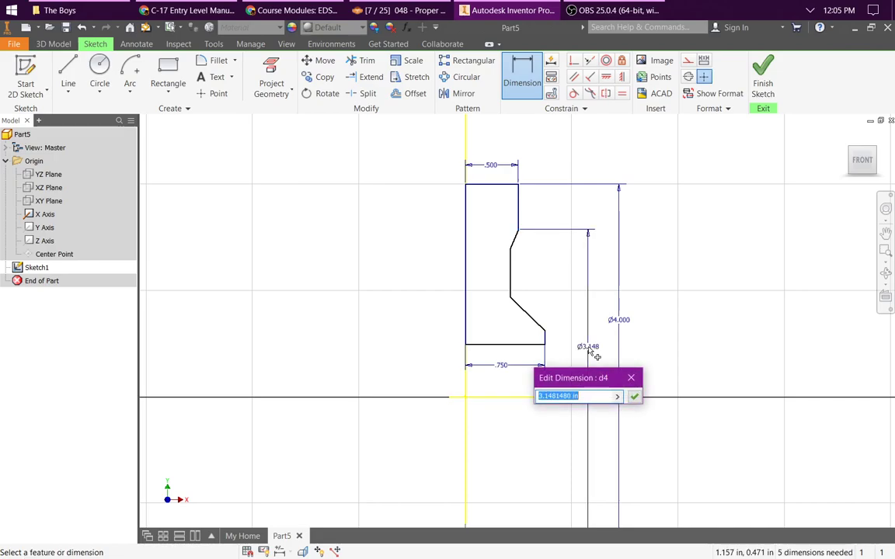
type("3.75")
key("Return")
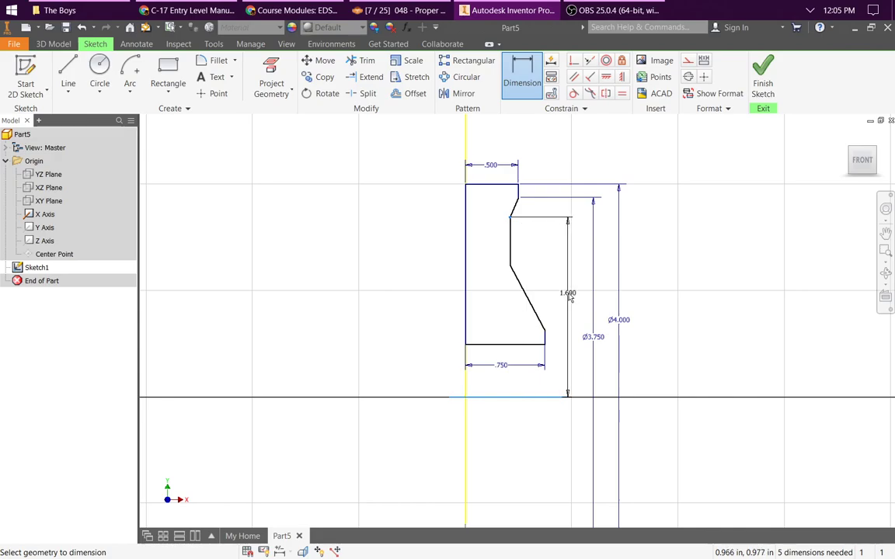
Step: Dimension the upper corner of the recessed vertical edge from the X axis as a 3.5 in linear diameter
right_click(568, 305)
left_click(564, 358)
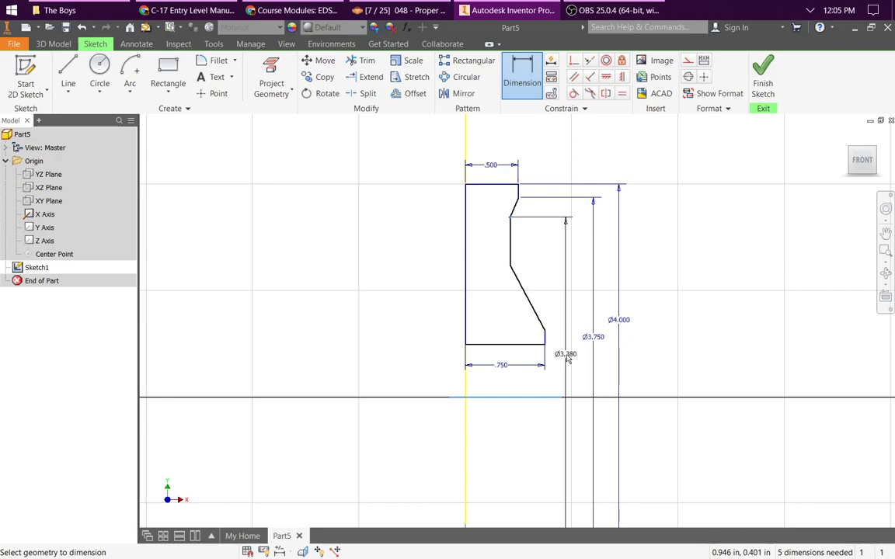
type("35")
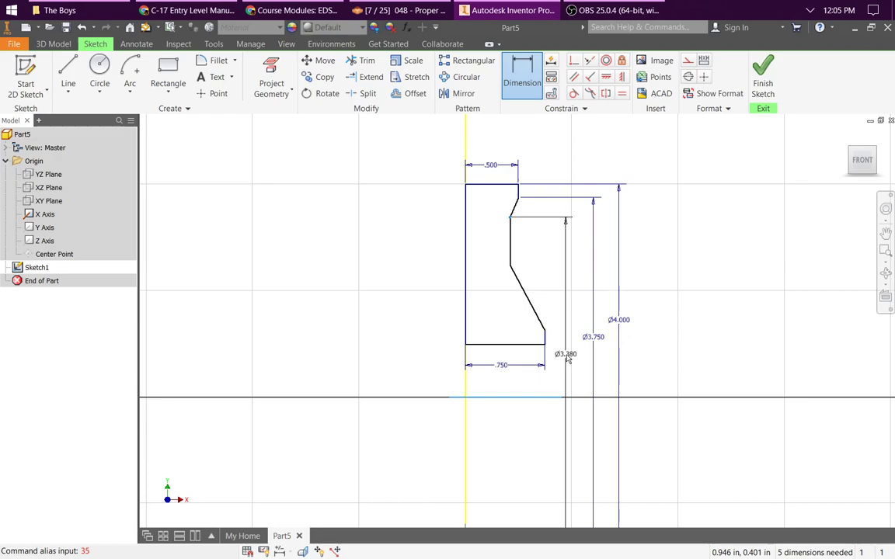
left_click(572, 353)
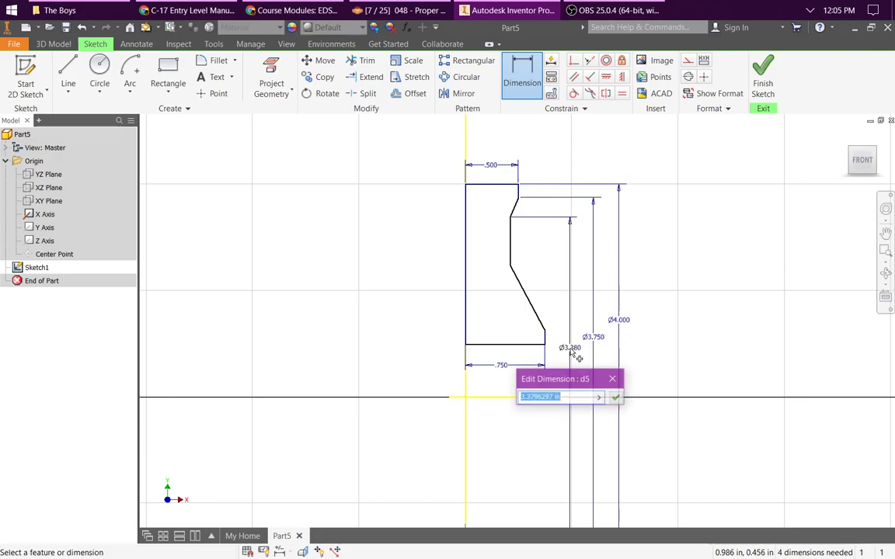
type("3.5")
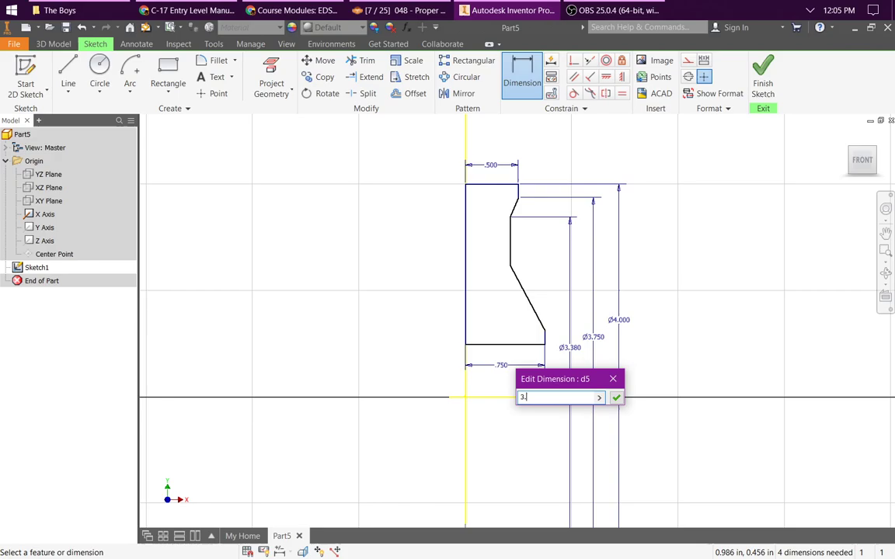
key("Return")
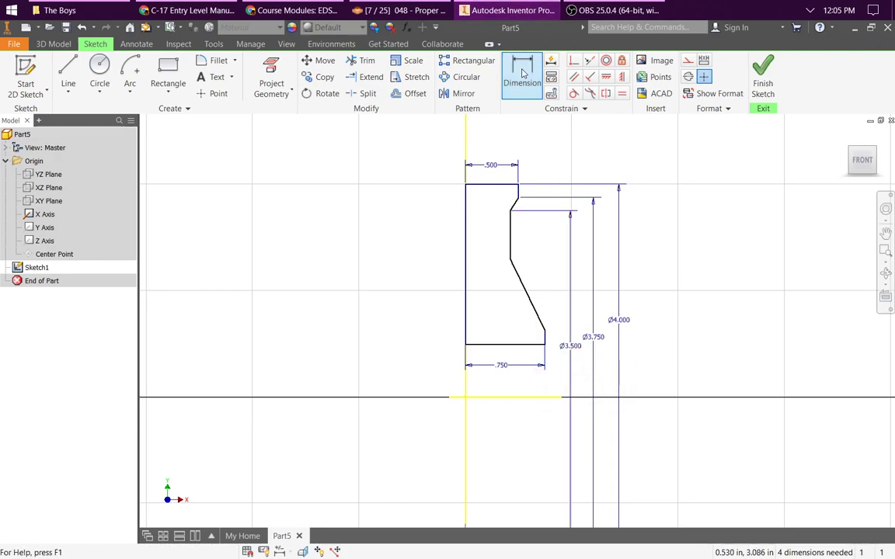
left_click(510, 404)
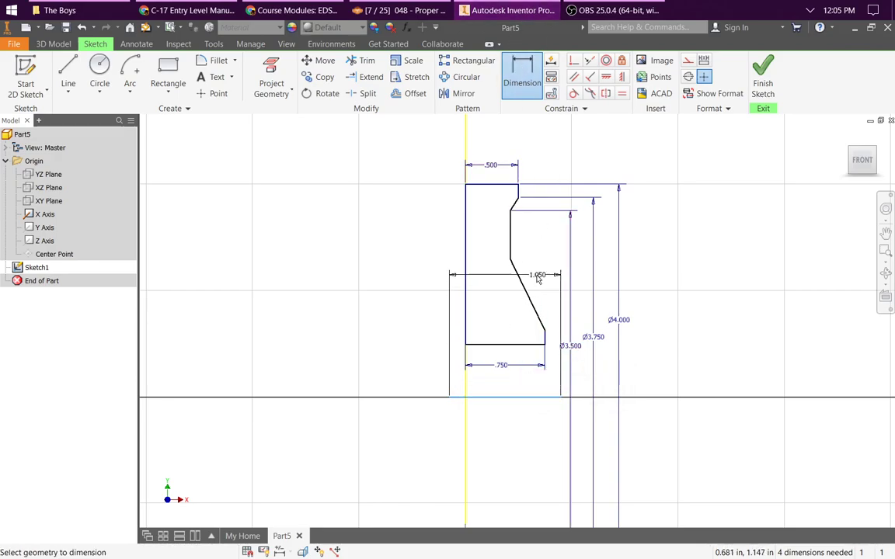
left_click(510, 258)
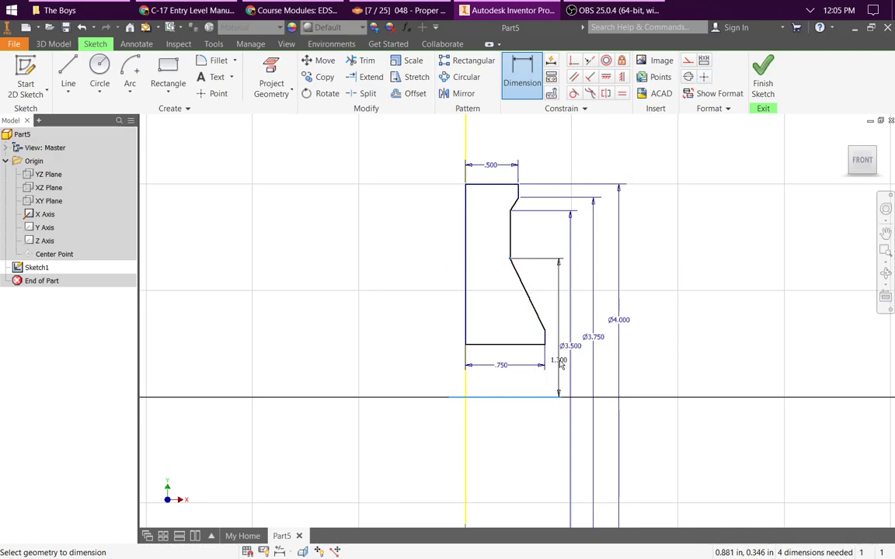
left_click(566, 365)
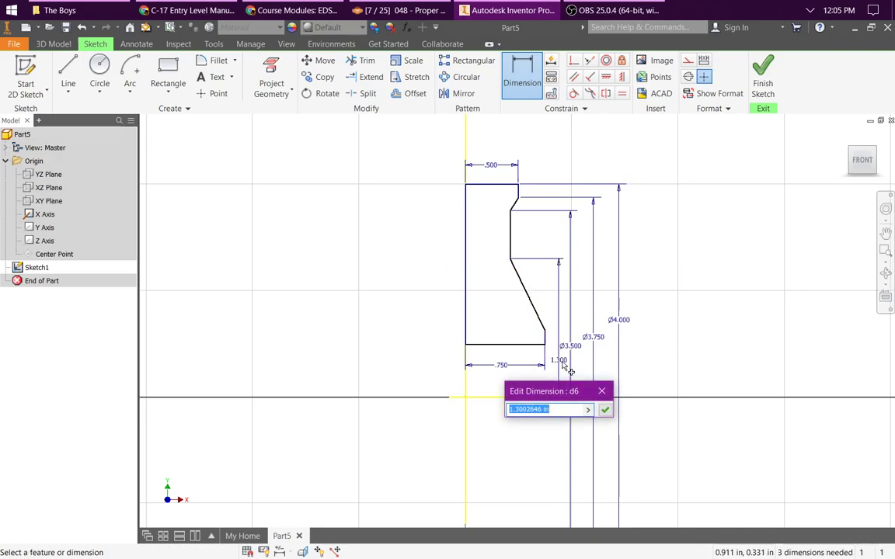
left_click(605, 409)
right_click(561, 369)
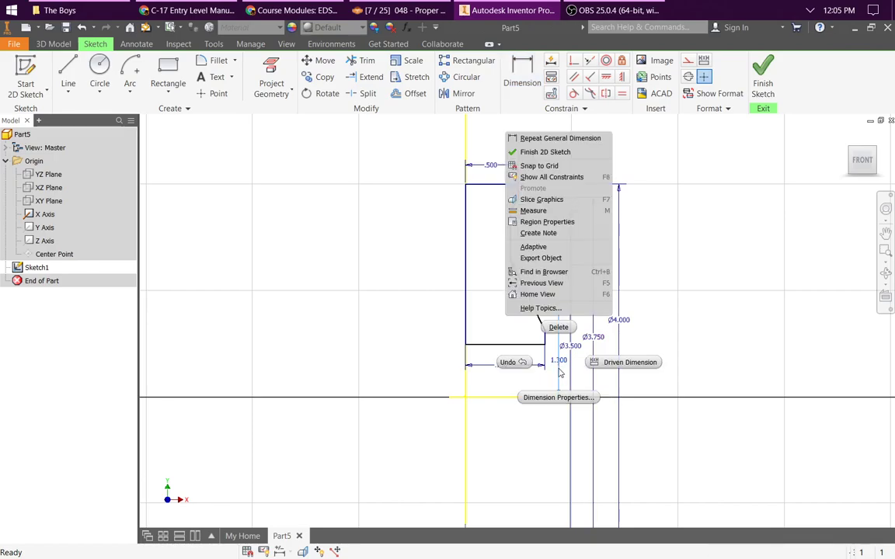
left_click(559, 327)
Step: Dimension the lower corner of the recessed vertical edge from the X axis as a 1.5 in linear diameter
left_click(522, 78)
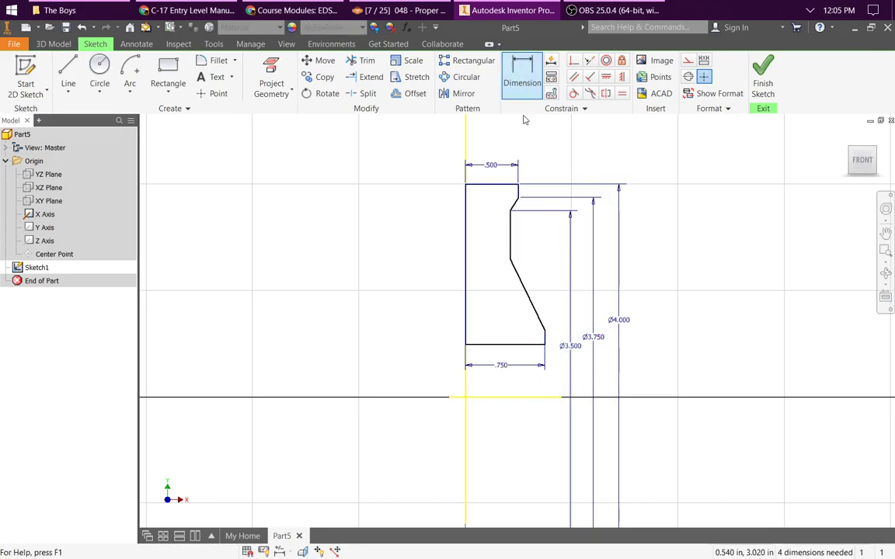
left_click(513, 398)
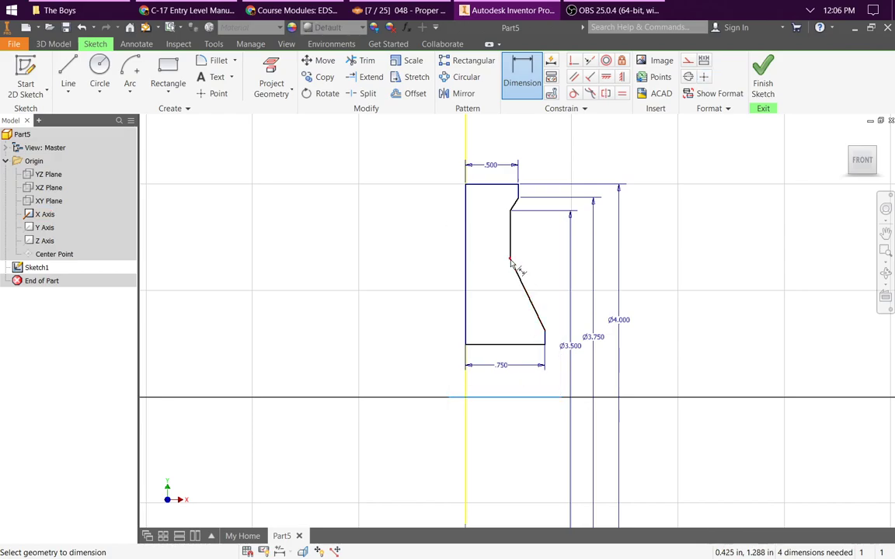
left_click(510, 259)
right_click(554, 297)
left_click(542, 345)
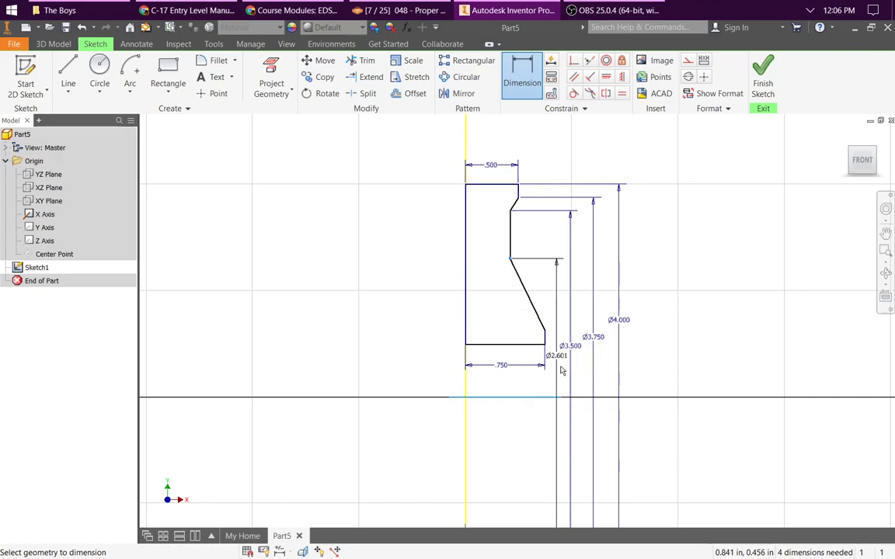
left_click(560, 414)
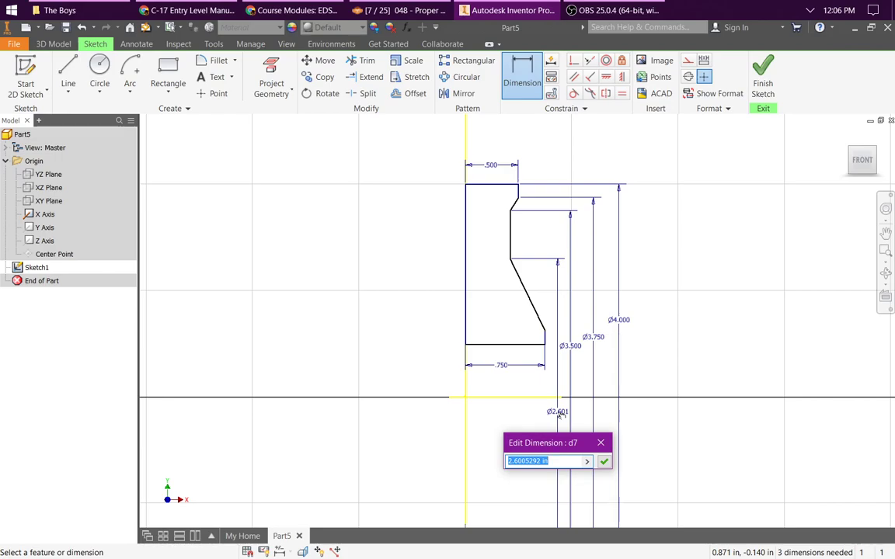
type("1.5")
key("Return")
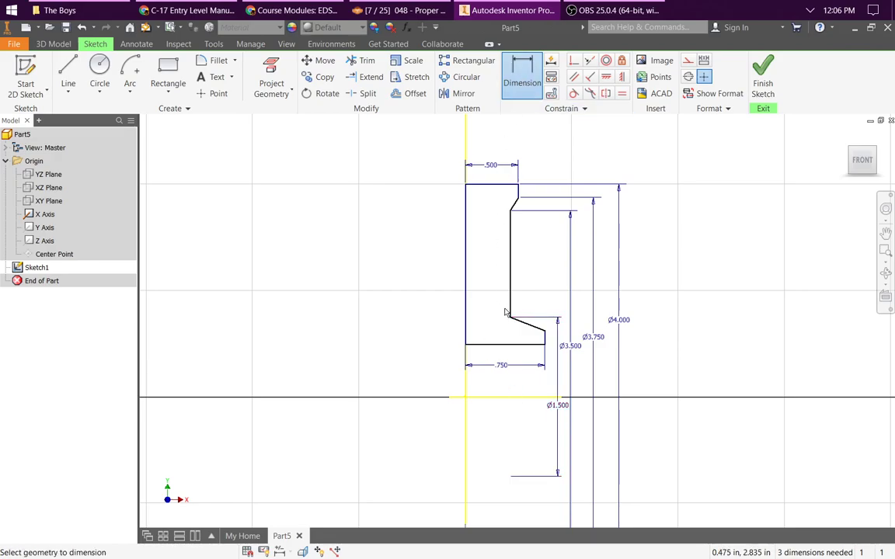
Step: Dimension the upper end of the profile's short lower right edge from the X axis as a 1.25 in linear diameter
left_click(509, 399)
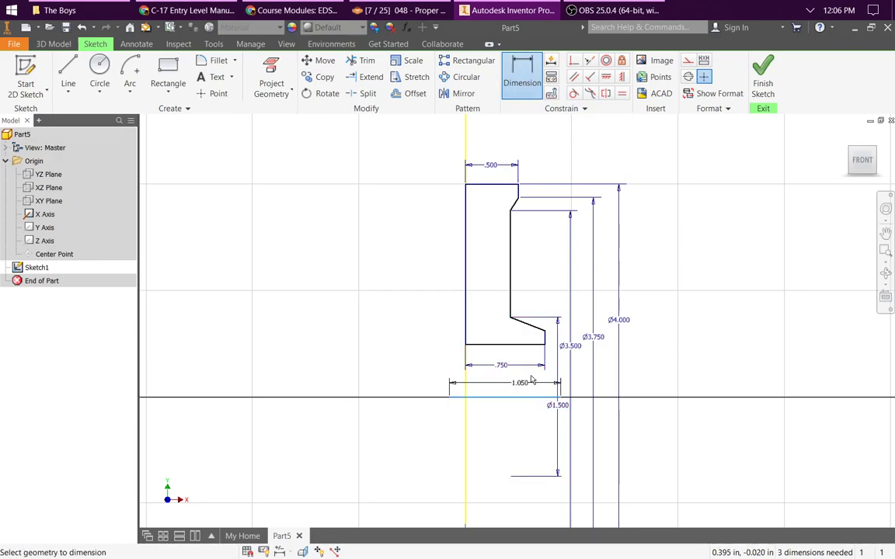
left_click(546, 330)
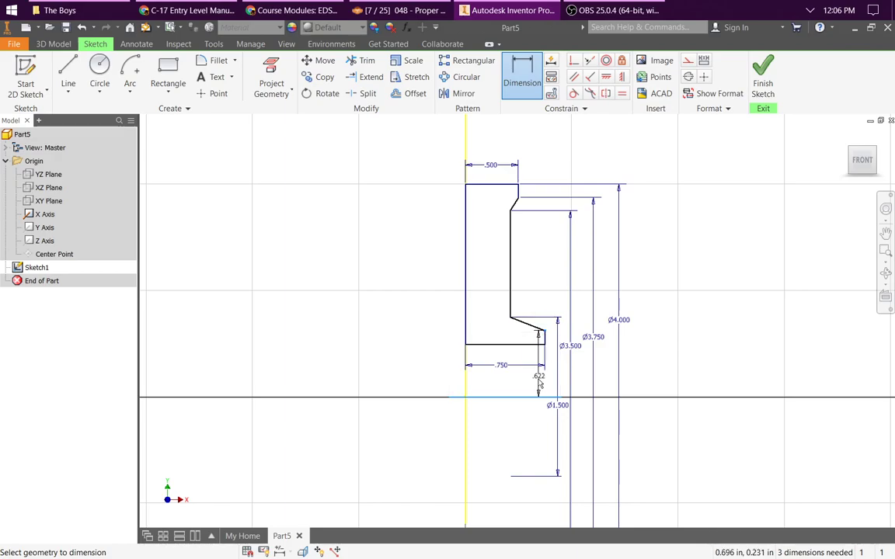
right_click(540, 384)
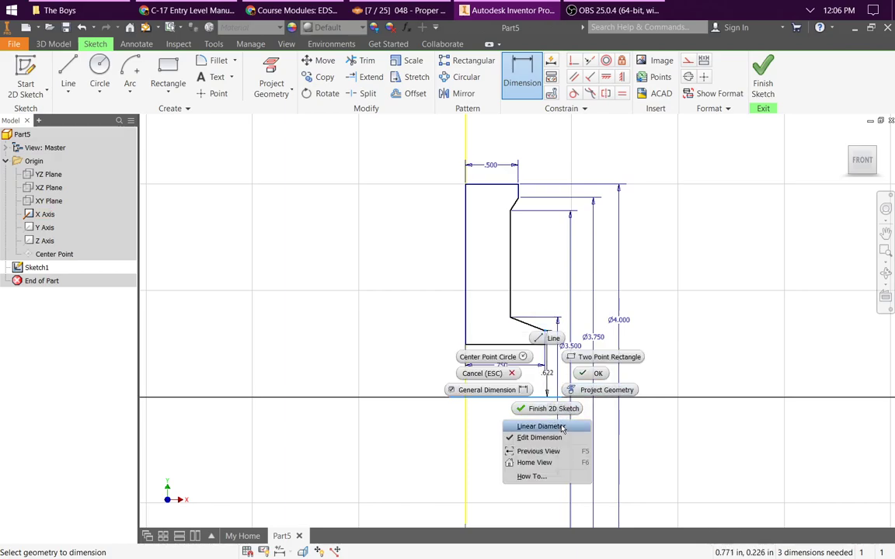
left_click(561, 427)
left_click(546, 428)
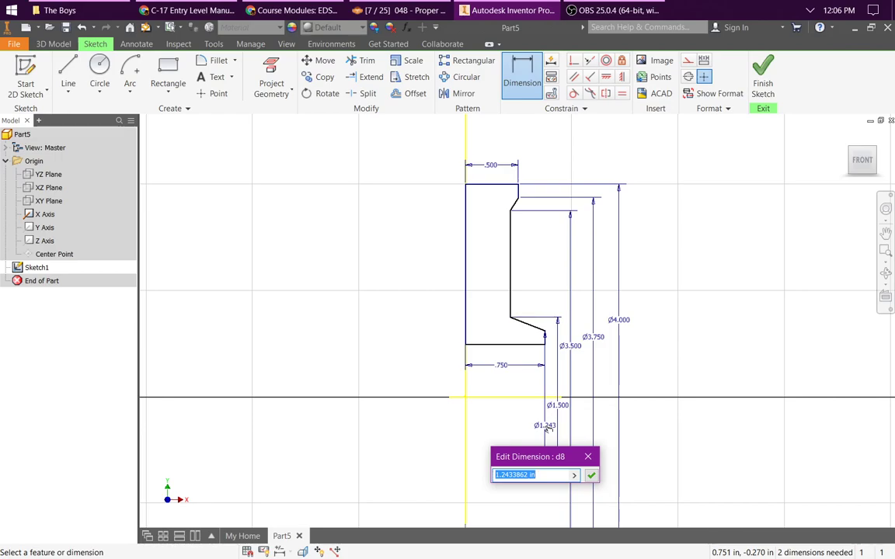
type("1.25")
key("Return")
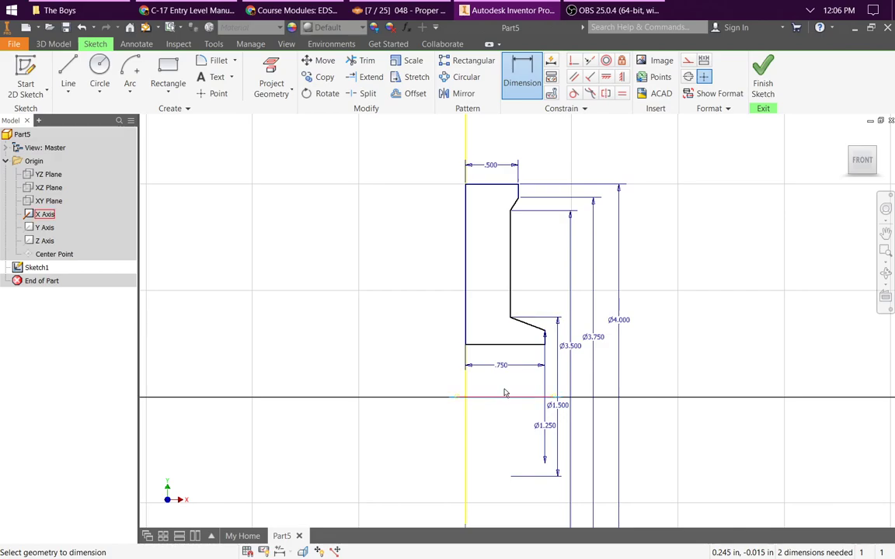
Step: Dimension the profile's bottom edge from the X axis as a linear diameter of 0.75 in
left_click(522, 347)
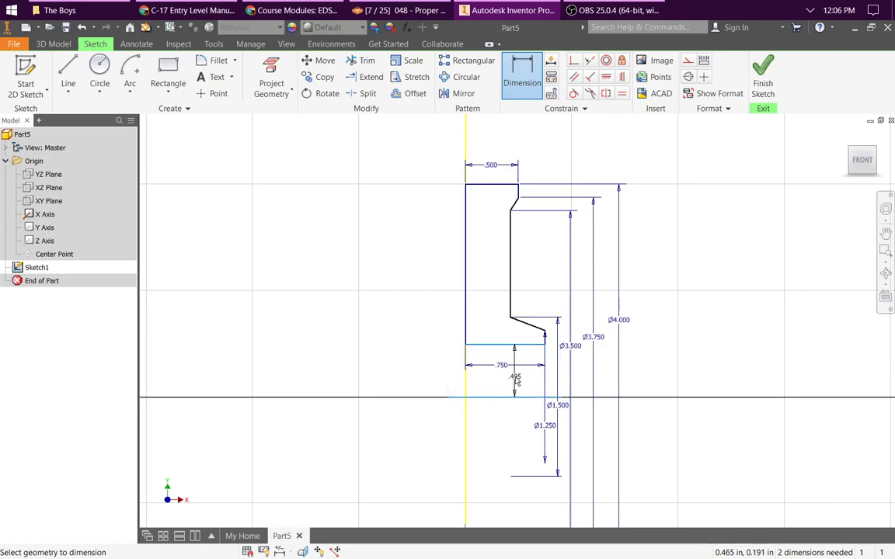
right_click(516, 380)
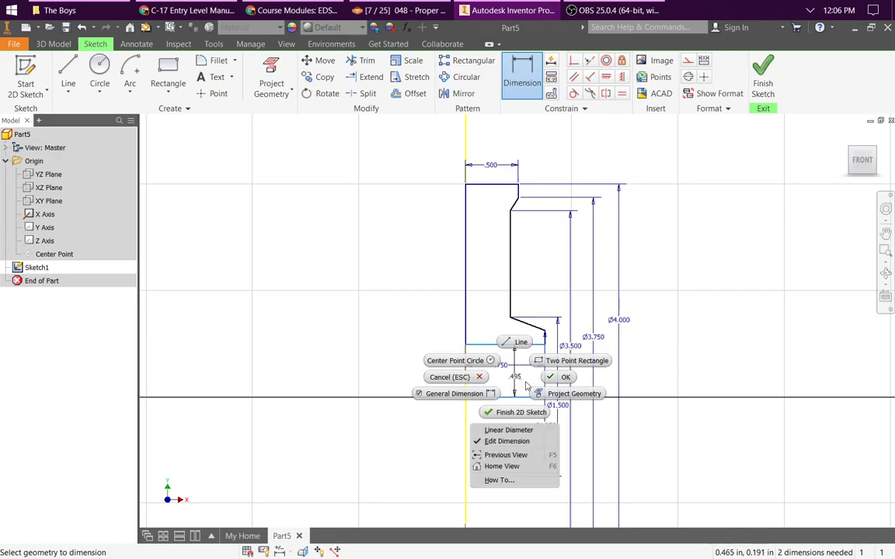
left_click(509, 430)
left_click(520, 419)
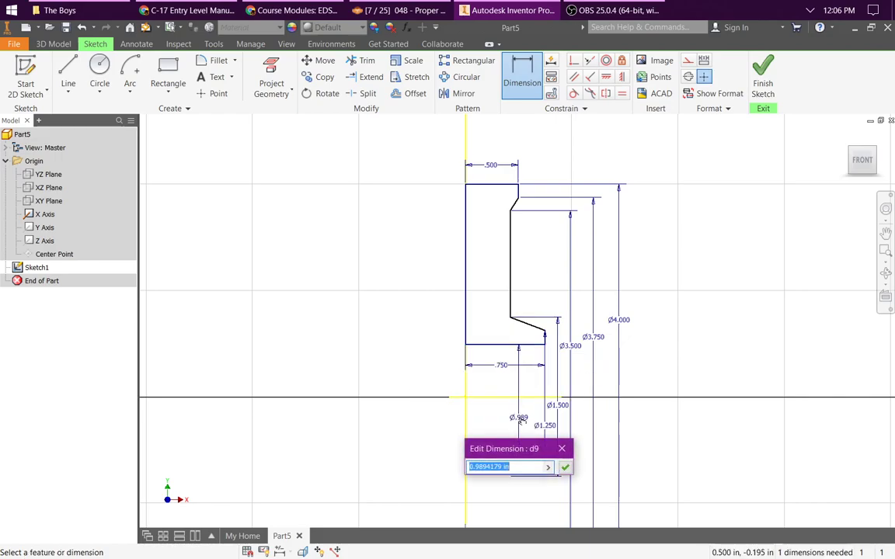
type(".75")
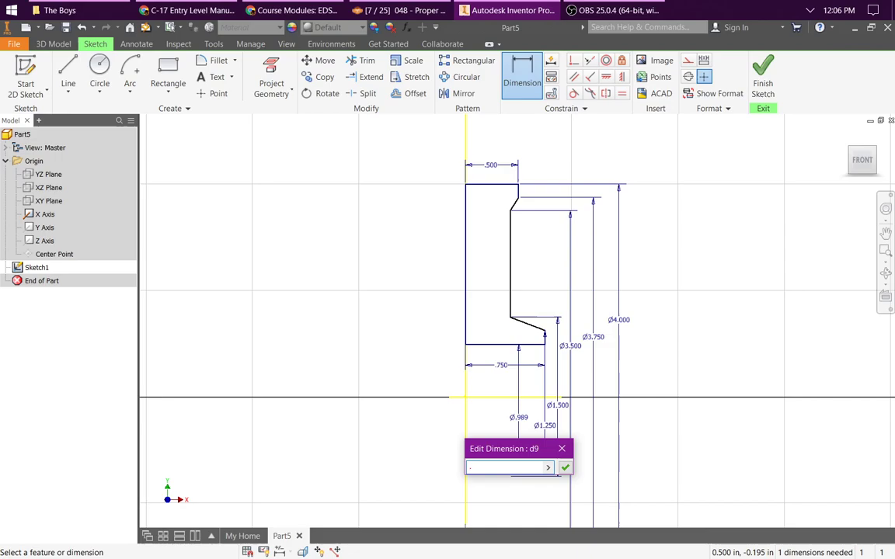
key("Return")
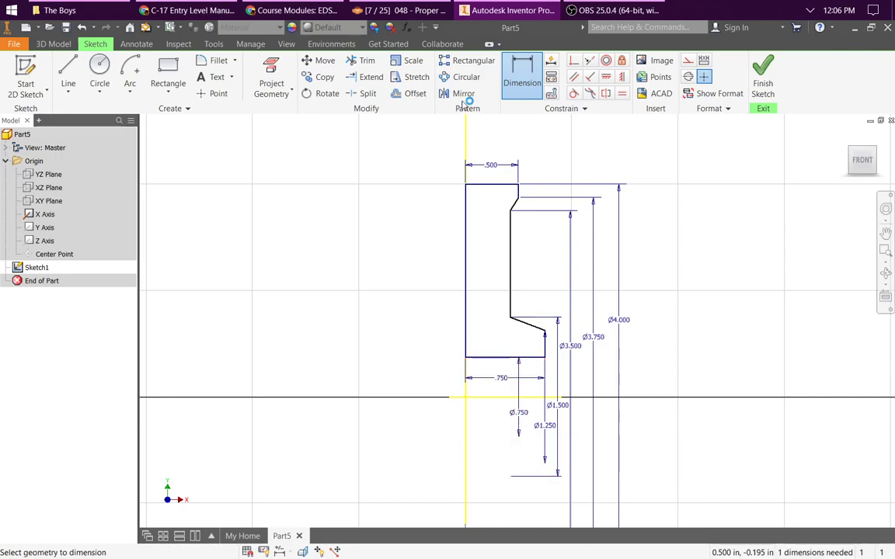
Step: Dimension the distance between the profile's long left edge and the recessed vertical edge as 0.125 in
left_click(535, 78)
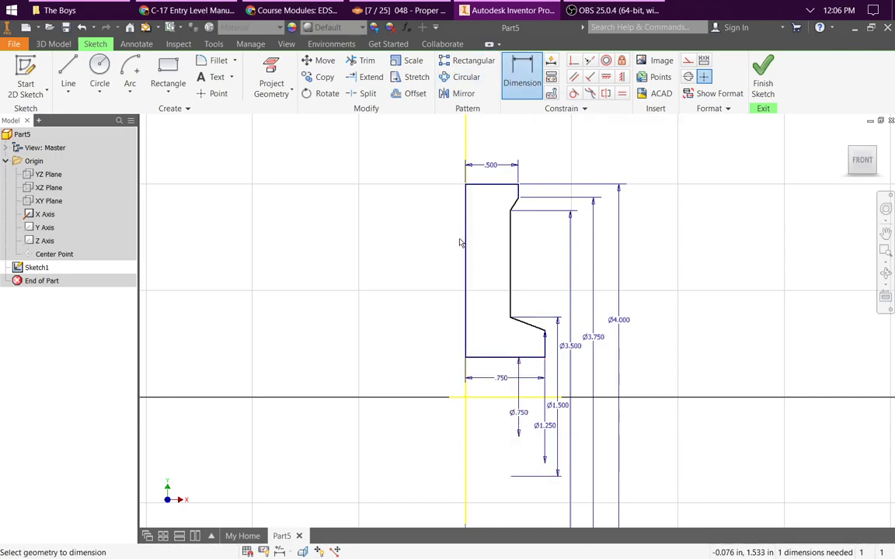
left_click(466, 269)
left_click(512, 274)
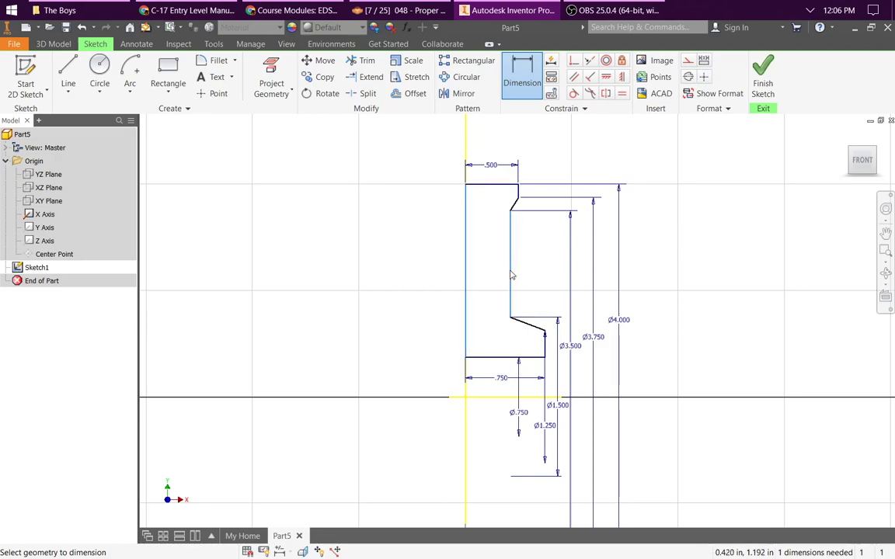
left_click(486, 274)
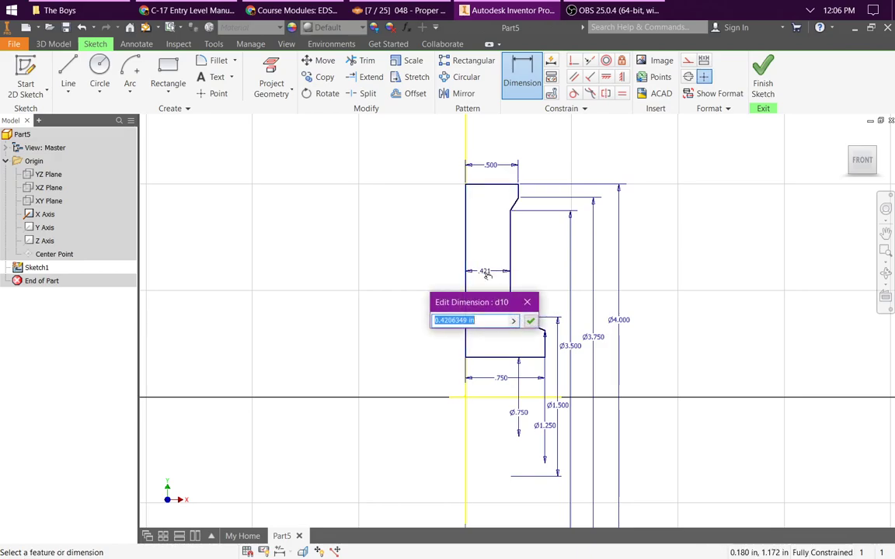
type(".12")
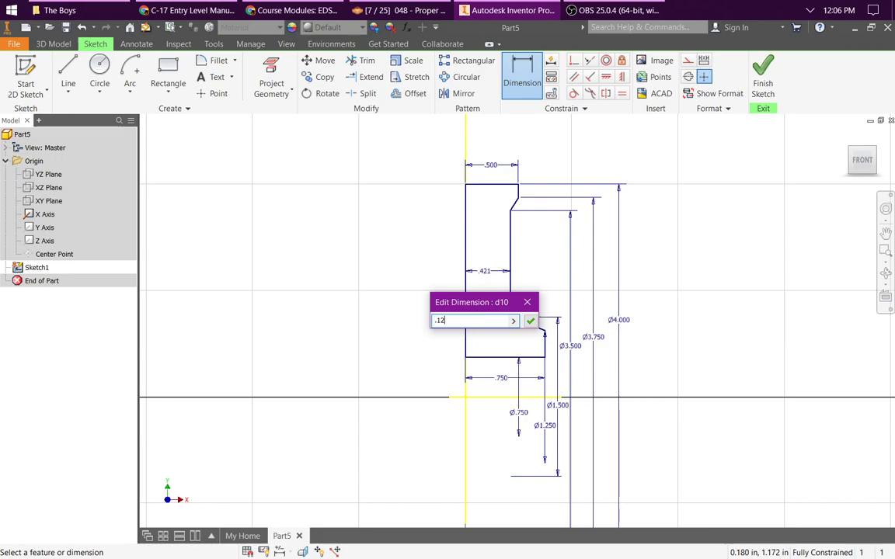
type("5")
key("Return")
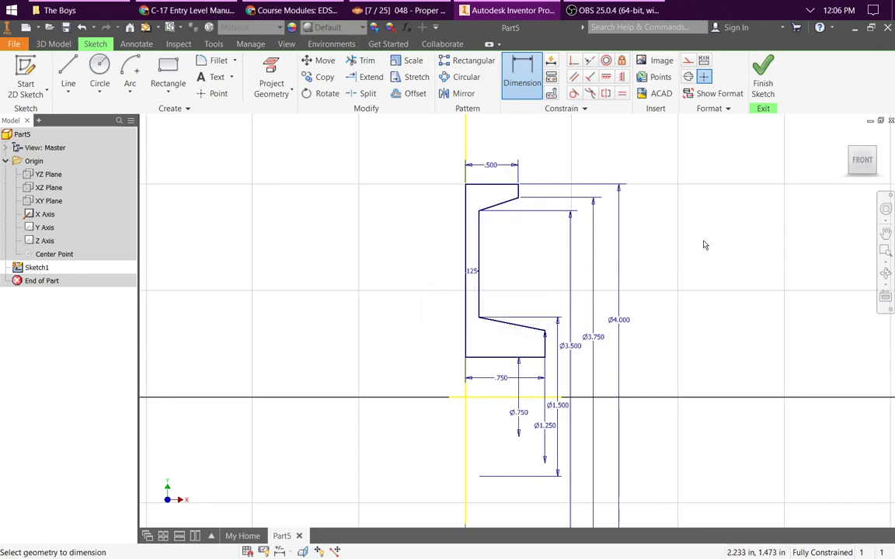
key("Escape")
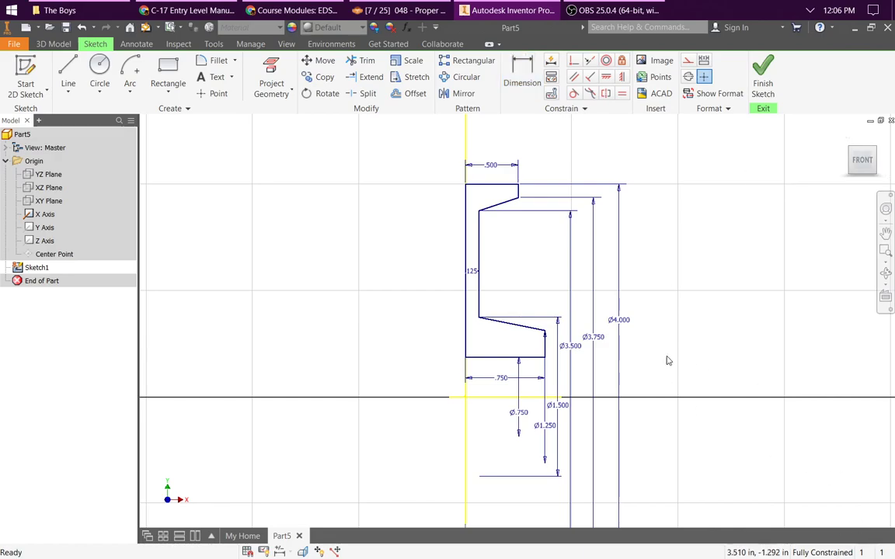
Step: Rearrange the sketch's linear diameter dimensions, spacing them apart so their texts and lines stay readable
scroll(679, 325, "up", 3)
scroll(693, 321, "down", 2)
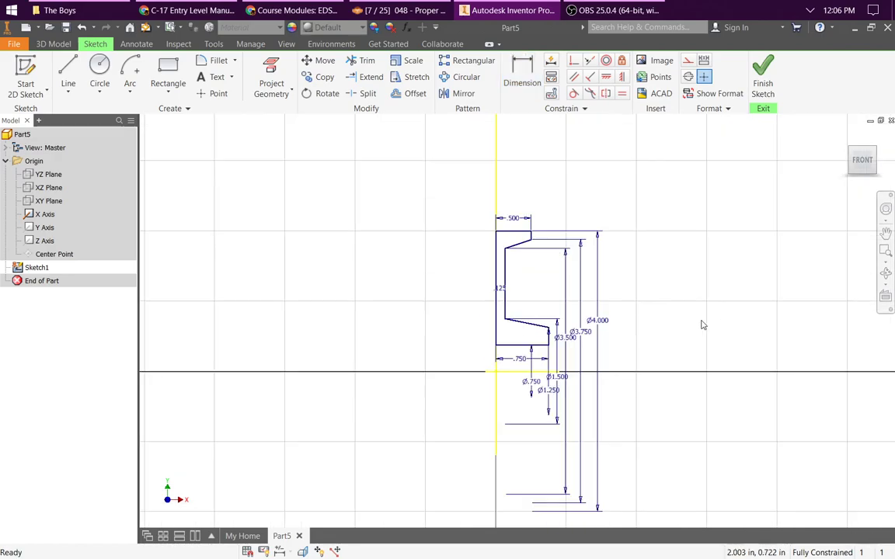
left_click(597, 347)
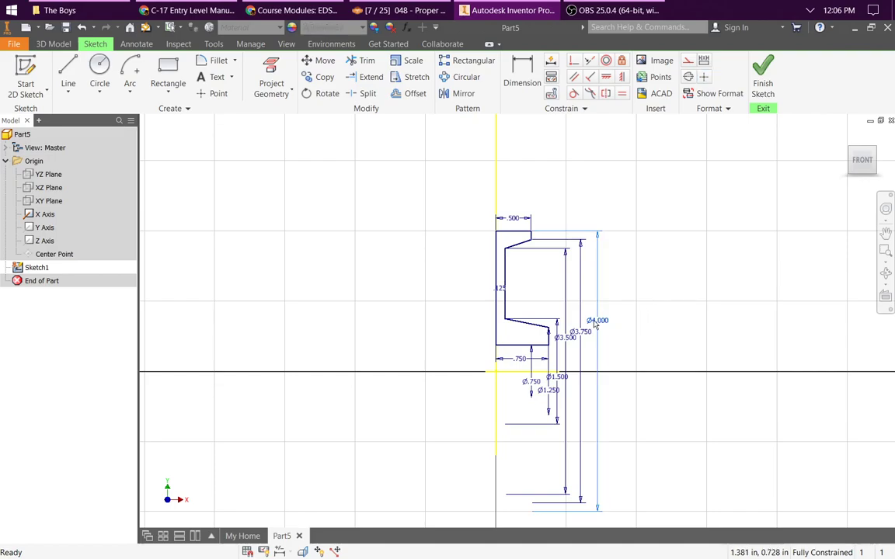
left_click_drag(608, 319, 653, 320)
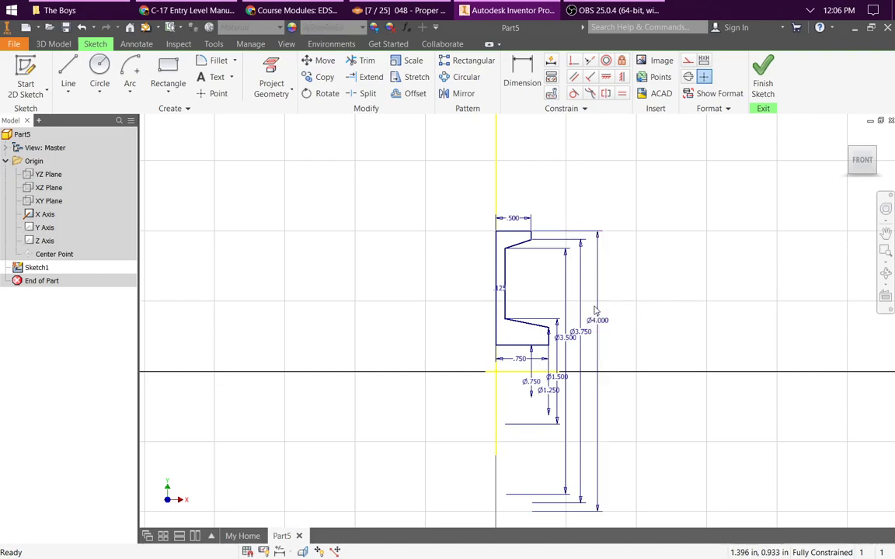
left_click_drag(599, 320, 590, 345)
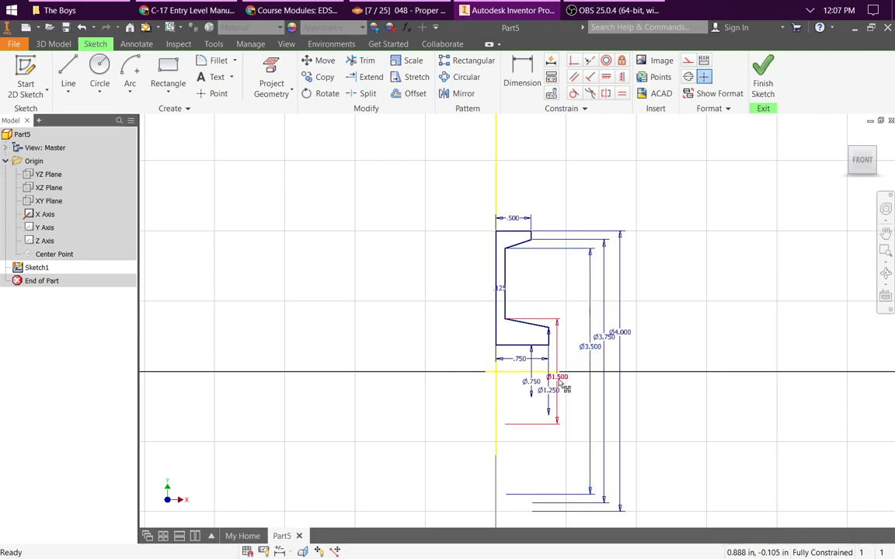
mouse_move(558, 380)
left_mouse_down()
mouse_move(576, 371)
mouse_move(535, 389)
left_mouse_up()
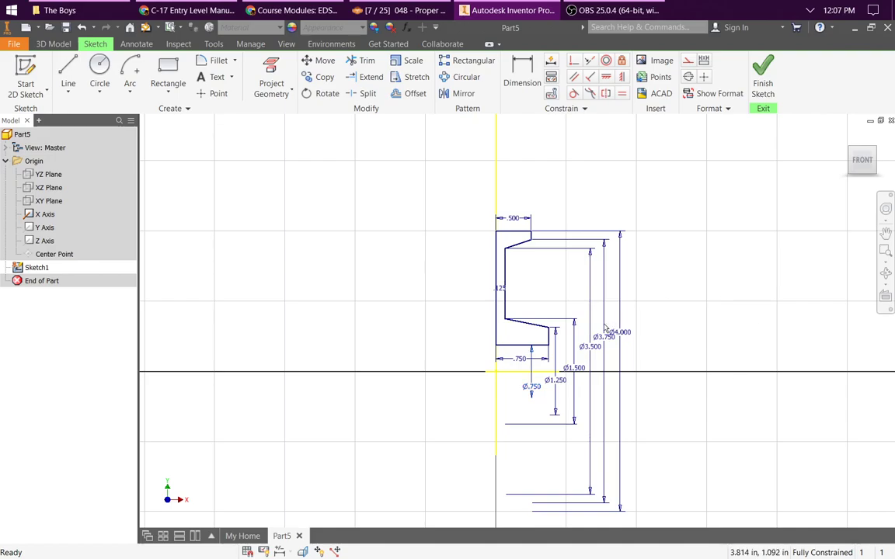
scroll(572, 335, "down", 5)
scroll(529, 323, "up", 6)
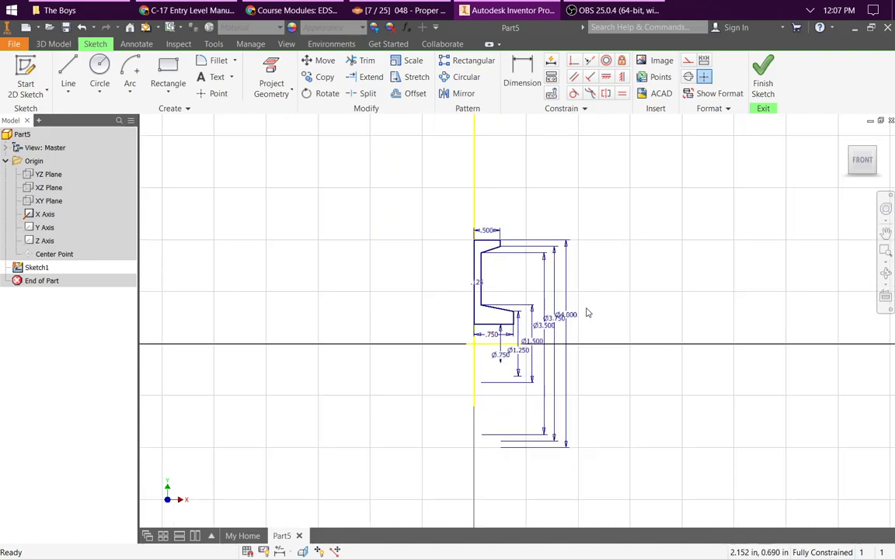
scroll(498, 309, "down", 3)
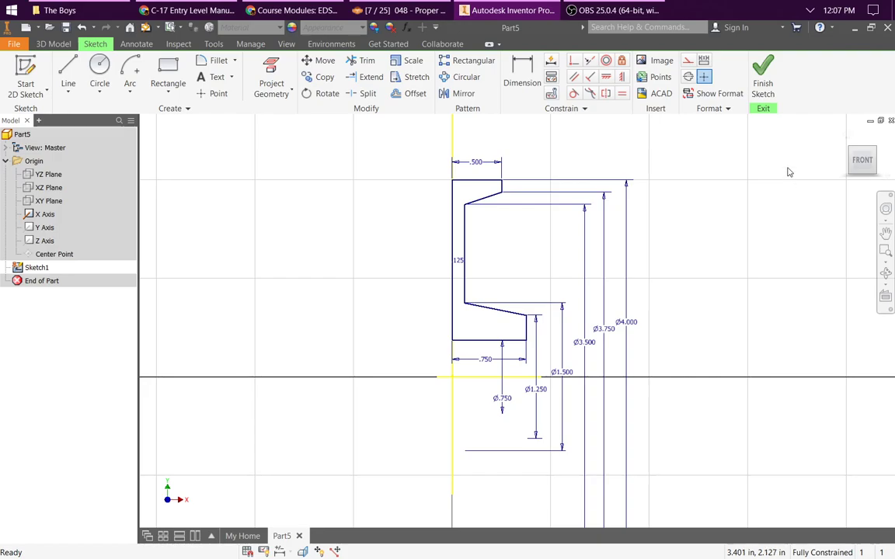
Step: Finish the sketch and revolve the profile about the X axis with Full extents as a solid
key("F6")
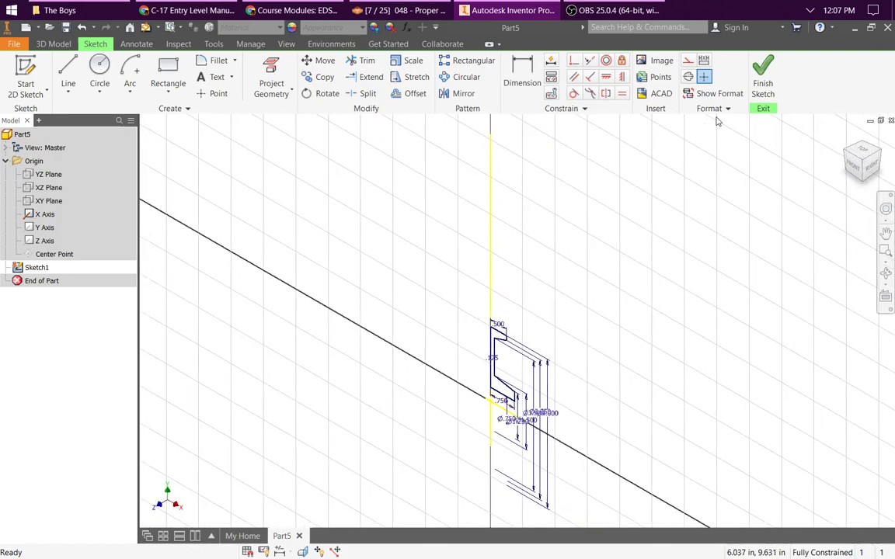
left_click(763, 77)
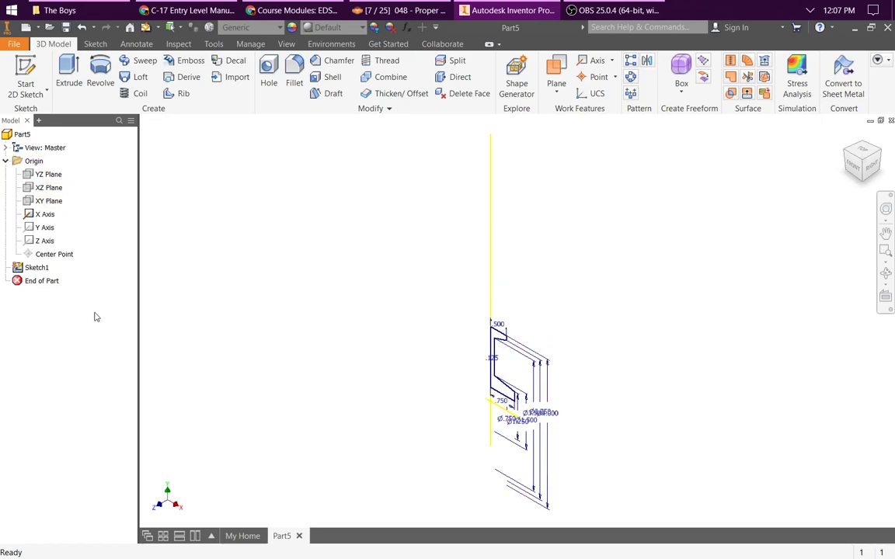
left_click(97, 82)
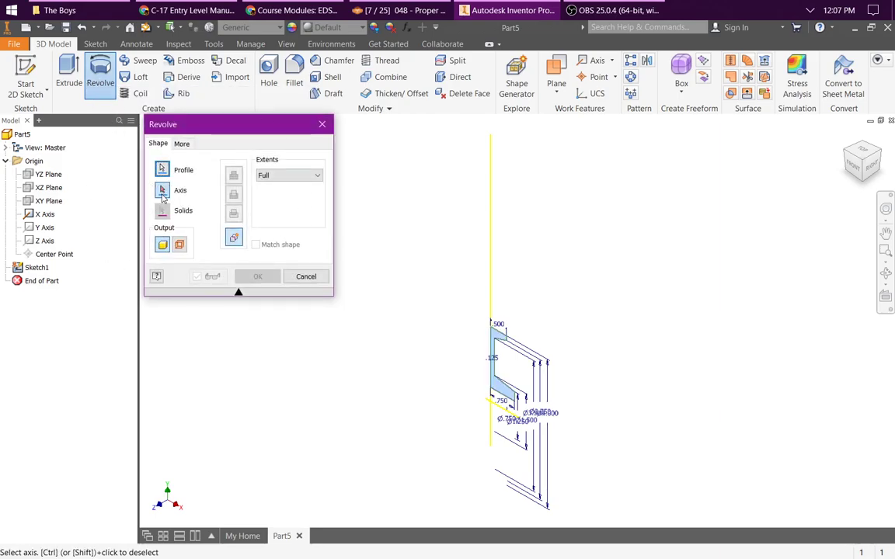
left_click(162, 171)
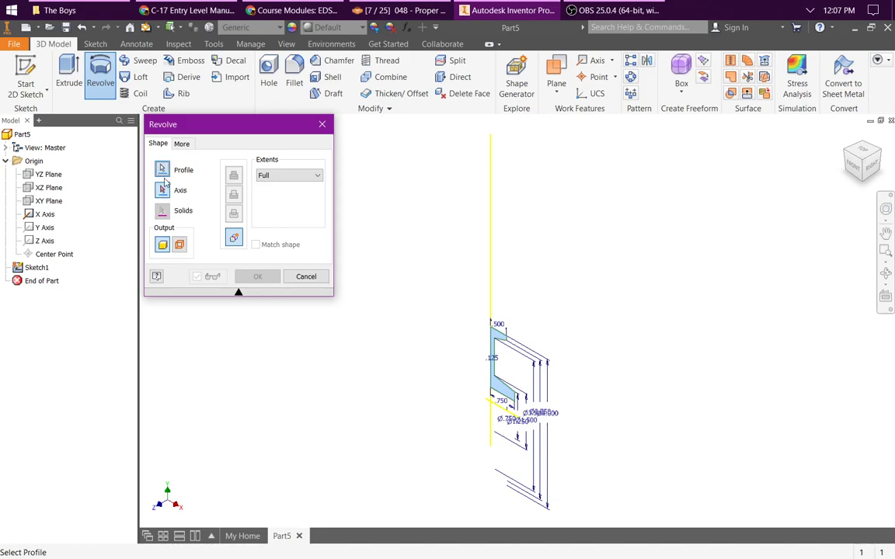
left_click(163, 190)
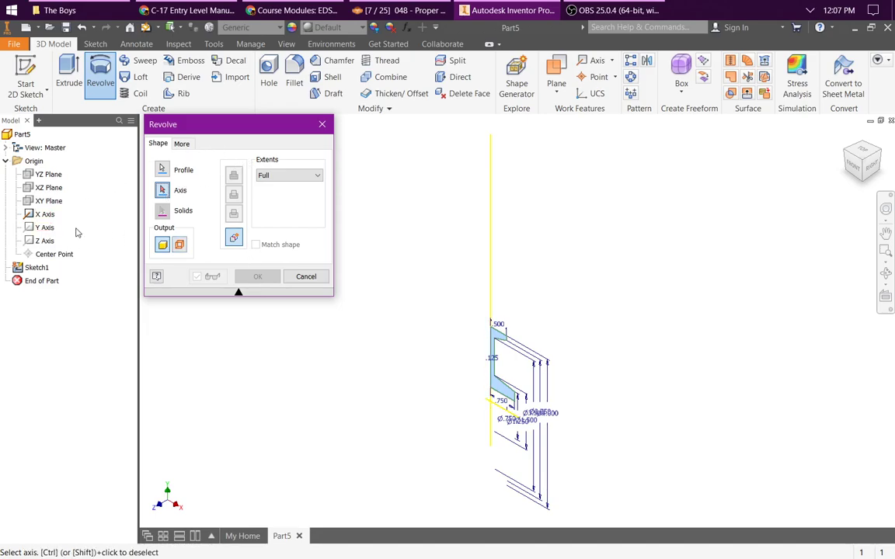
left_click(45, 214)
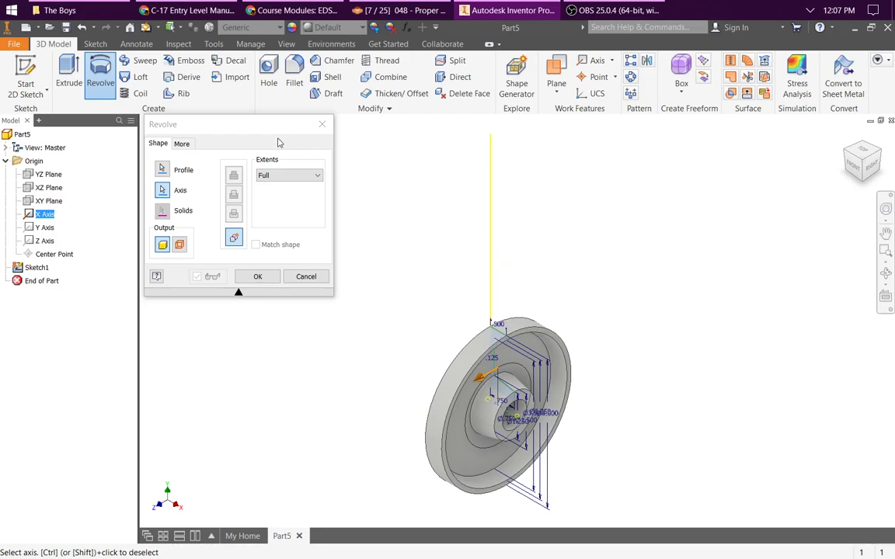
left_click(281, 179)
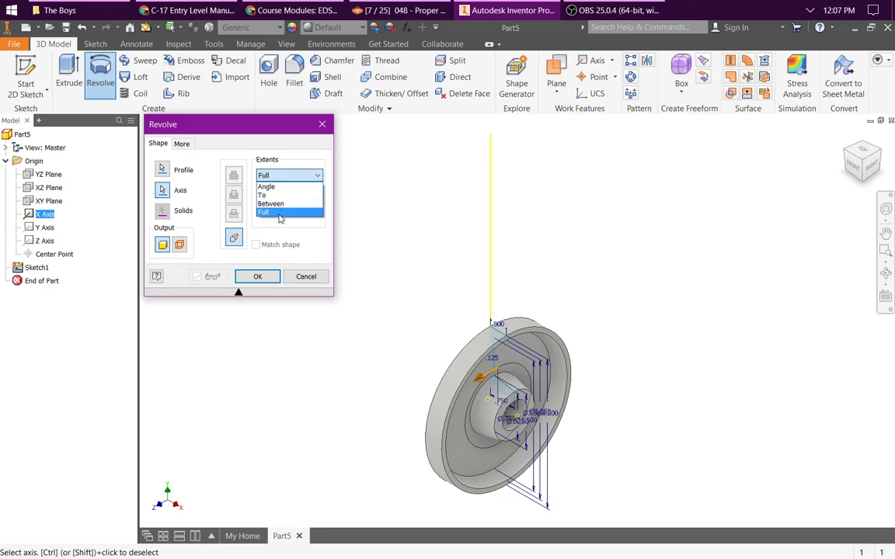
left_click(280, 214)
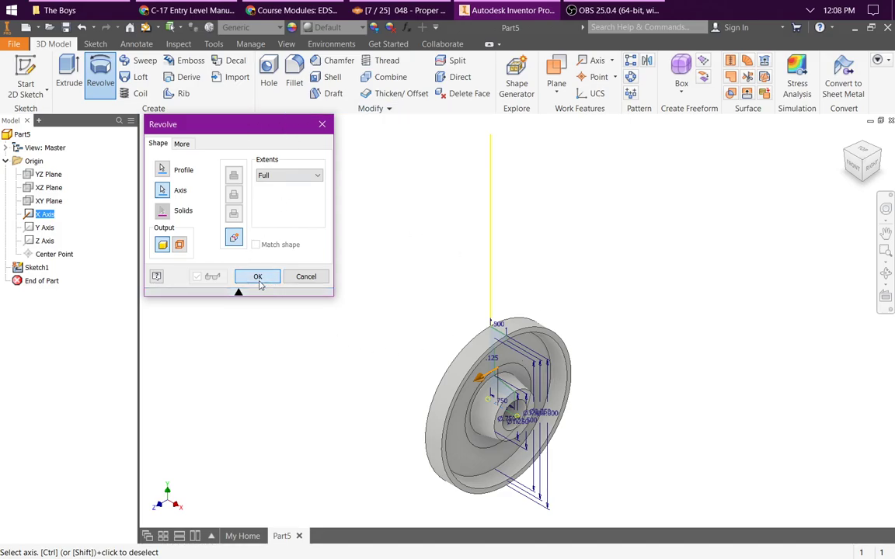
left_click(258, 277)
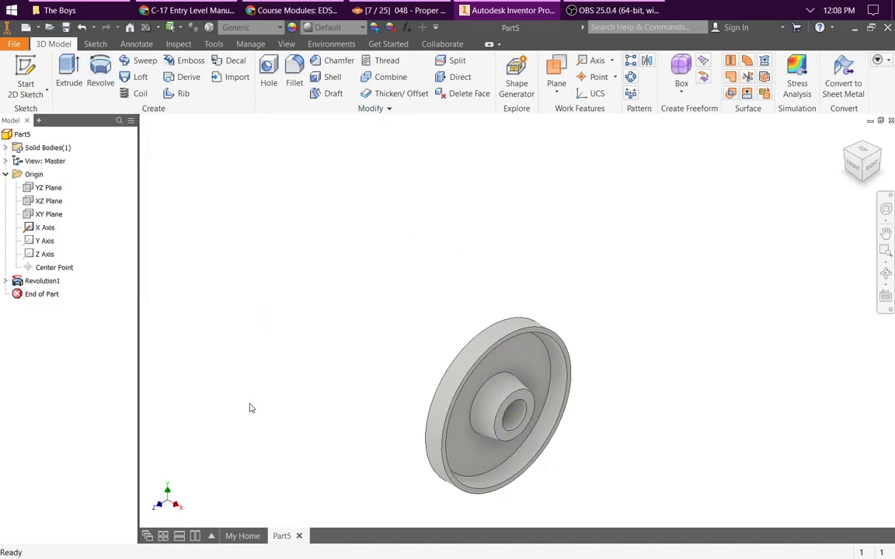
Step: Turn off the visibility of the X axis in the finished wheel part
right_click(41, 233)
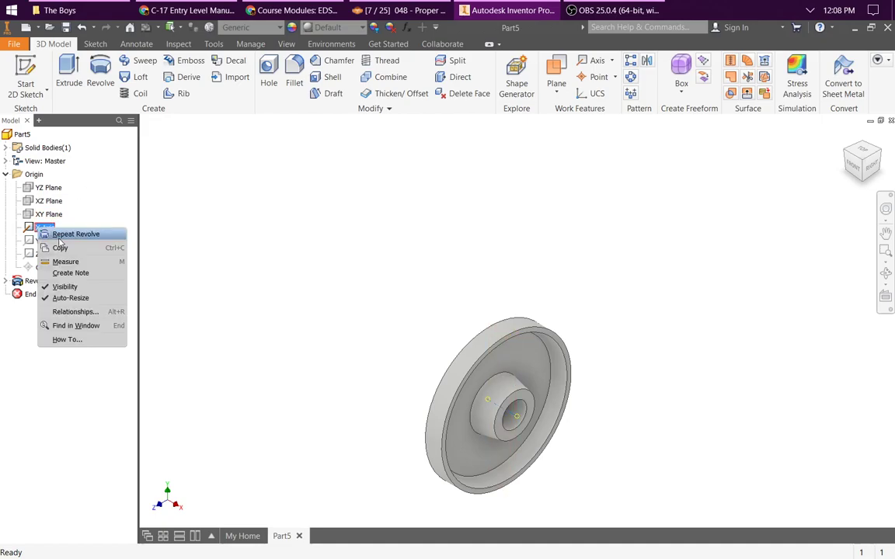
left_click(64, 287)
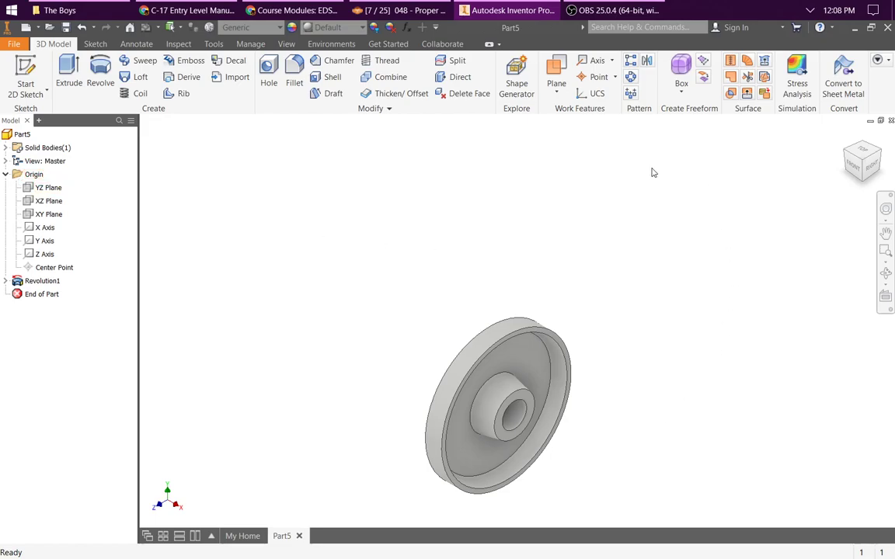
scroll(633, 443, "down", 6)
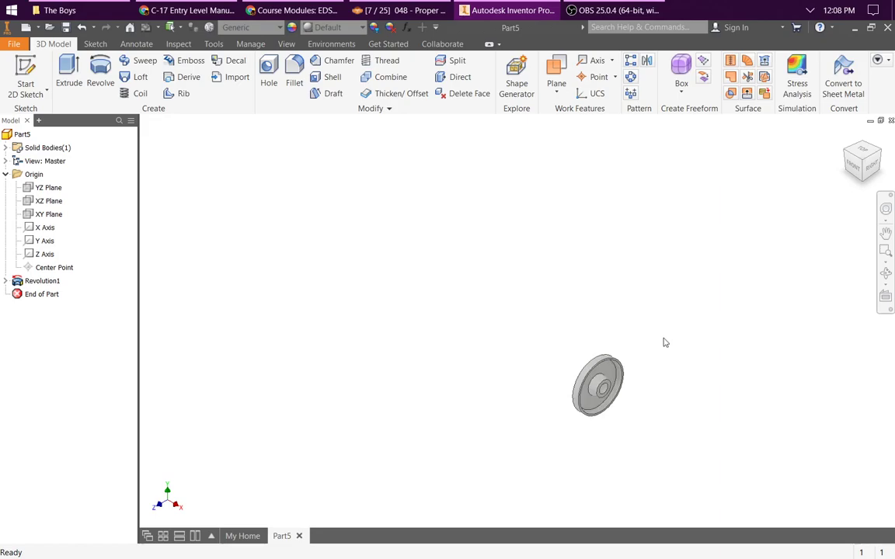
Step: Mirror the revolved wheel feature about its flat face on the YZ plane to complete the other half
left_click(854, 166)
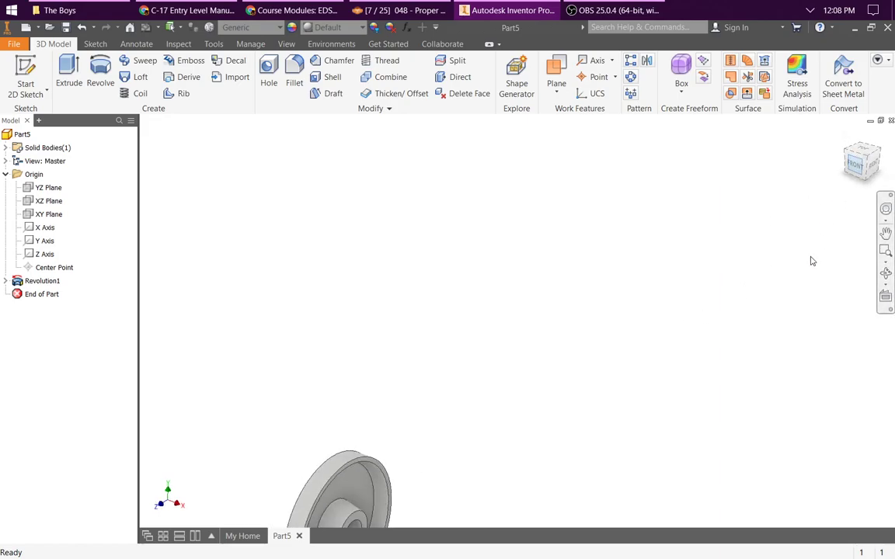
scroll(513, 312, "up", 3)
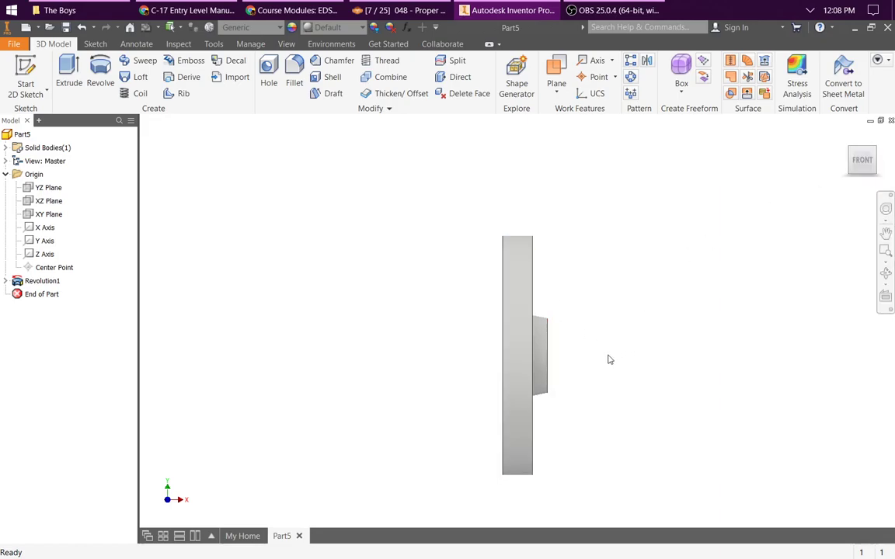
middle_click_drag(609, 360, 560, 208)
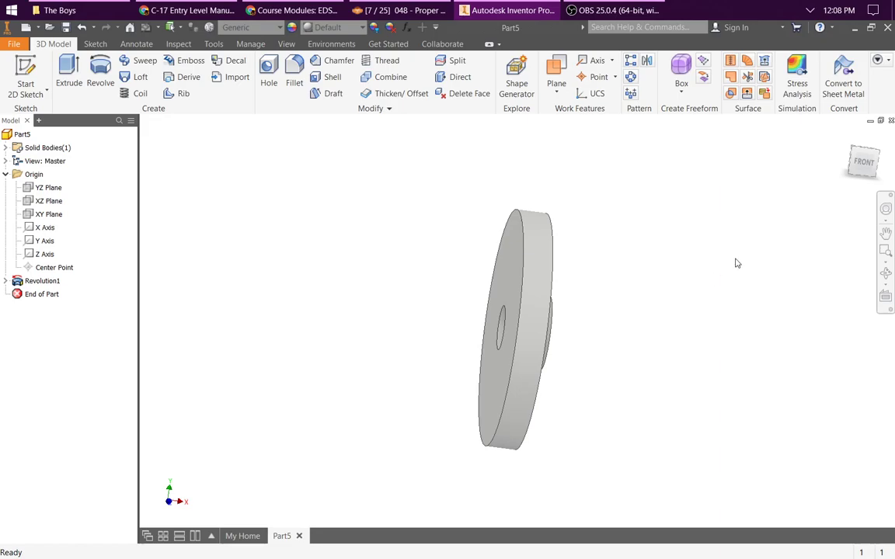
left_click(648, 63)
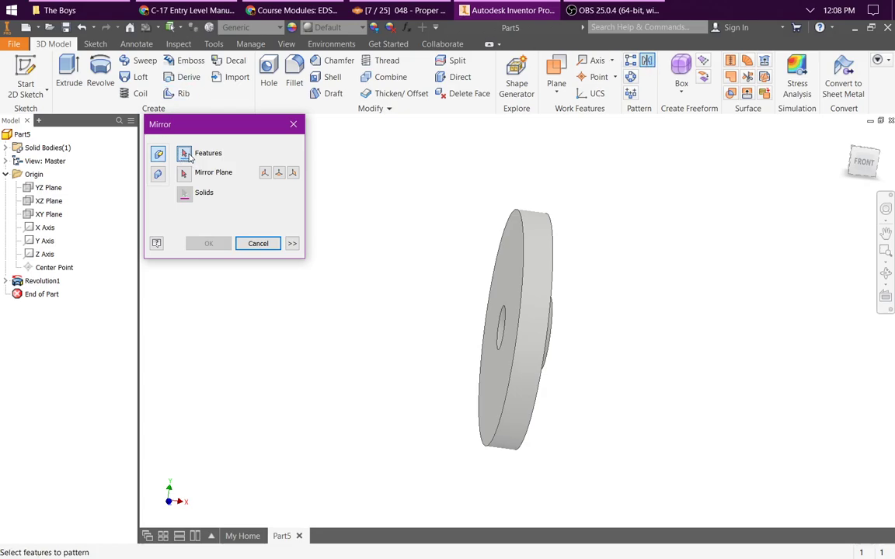
left_click(43, 283)
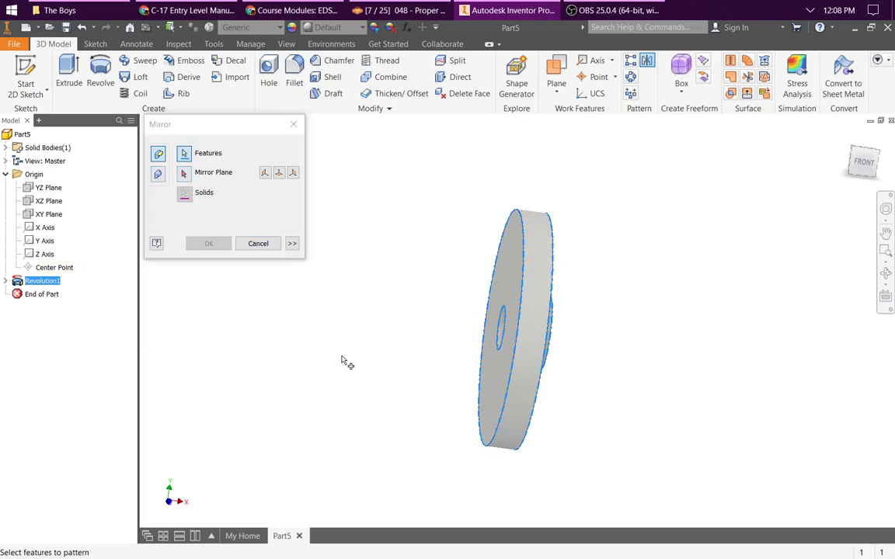
left_click(185, 174)
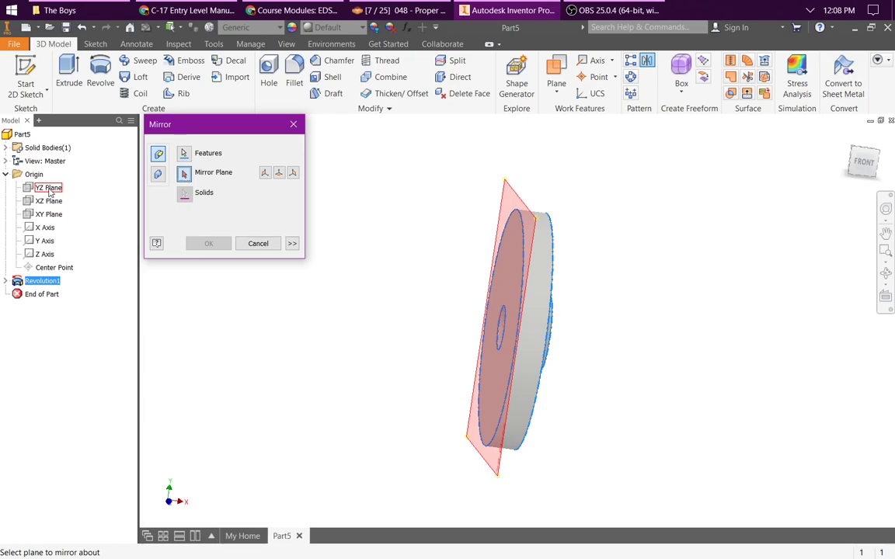
left_click(509, 266)
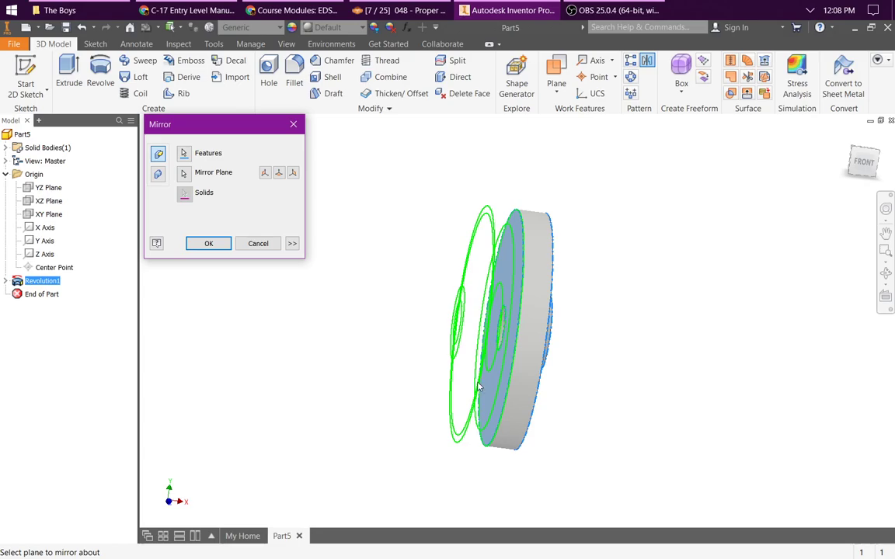
left_click(209, 245)
Step: Start a new 2D sketch on the YZ plane and look straight at the wheel's right side
middle_click_drag(574, 354, 504, 293, "shift")
key("F6")
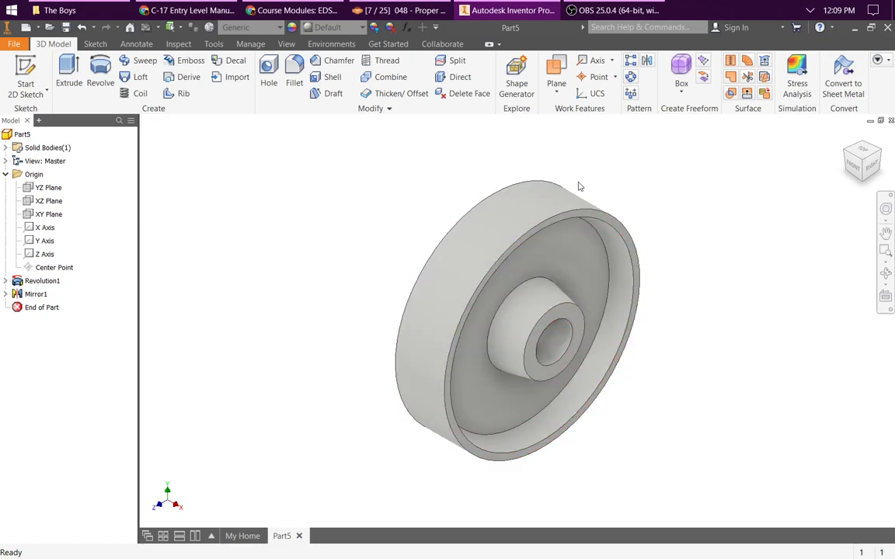
left_click(26, 75)
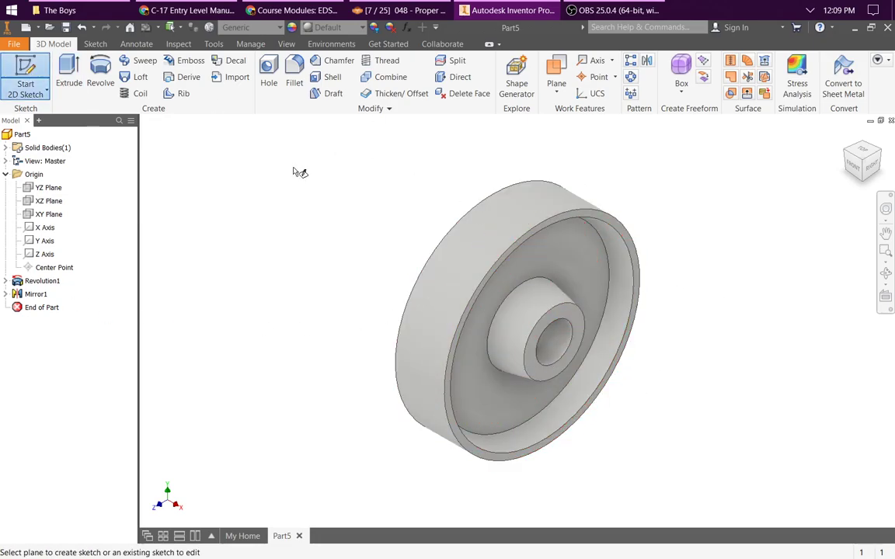
left_click(43, 189)
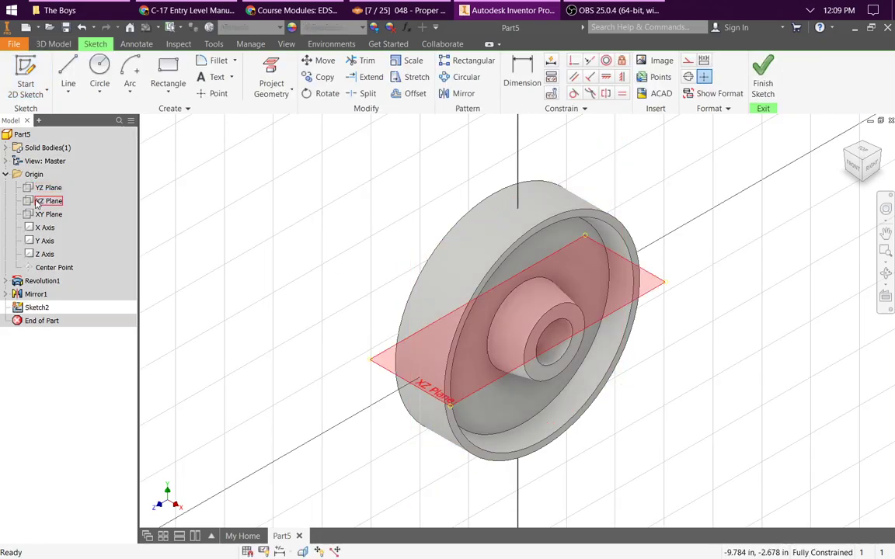
left_click(872, 166)
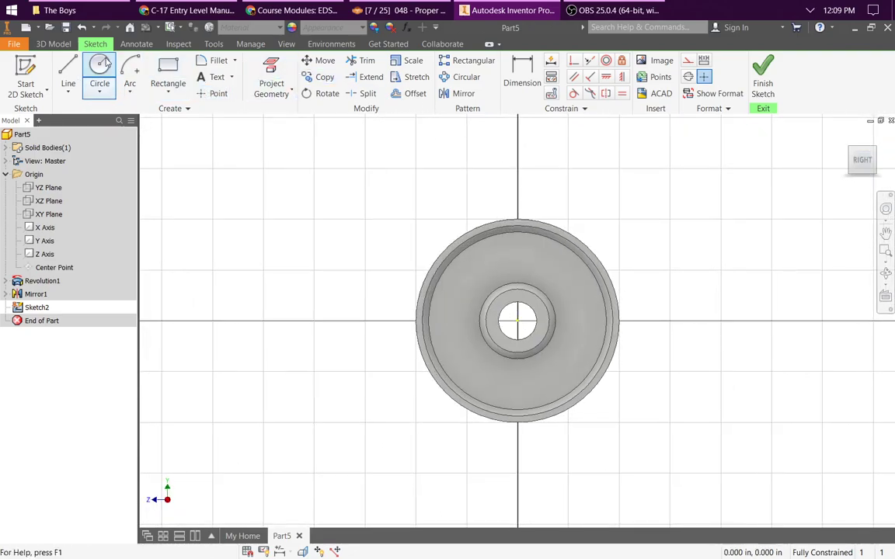
Step: Sketch a circle about 0.43 in in diameter on the wheel's web, above and right of the hub
left_click(99, 76)
left_click(565, 278)
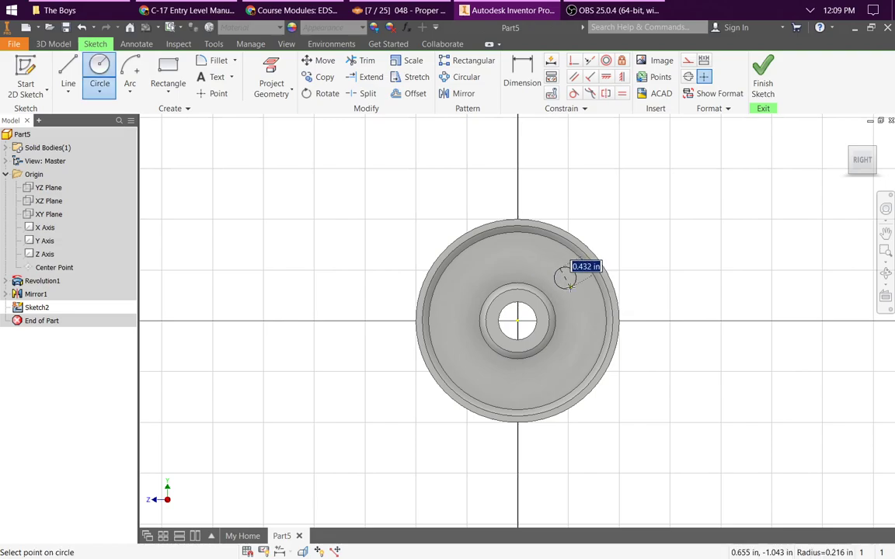
left_click(571, 287)
key("ctrl+z")
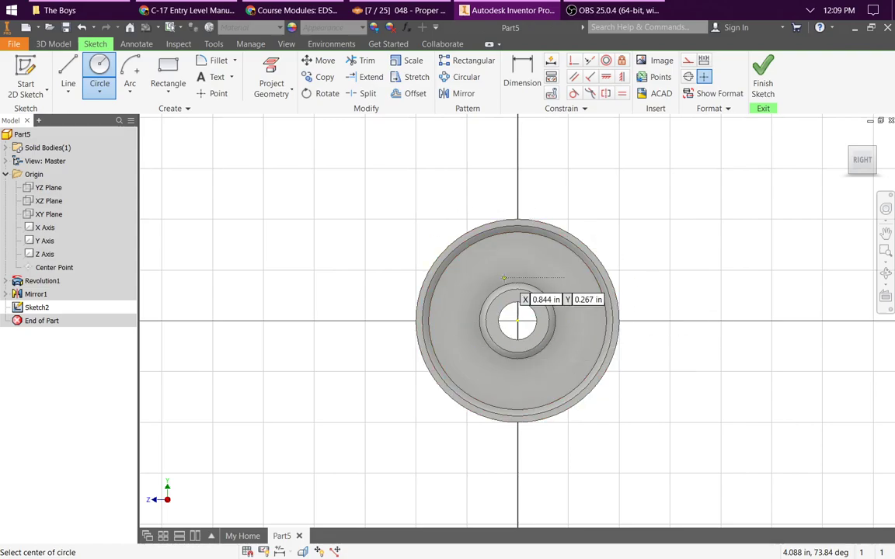
Step: Switch the model display to the wireframe visual style and turn off shadows
left_click(285, 44)
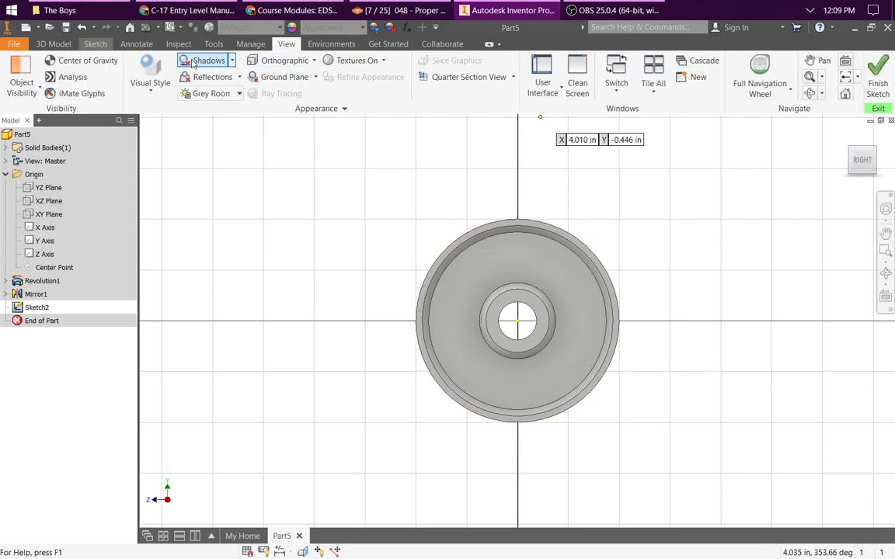
left_click(149, 74)
left_click(164, 233)
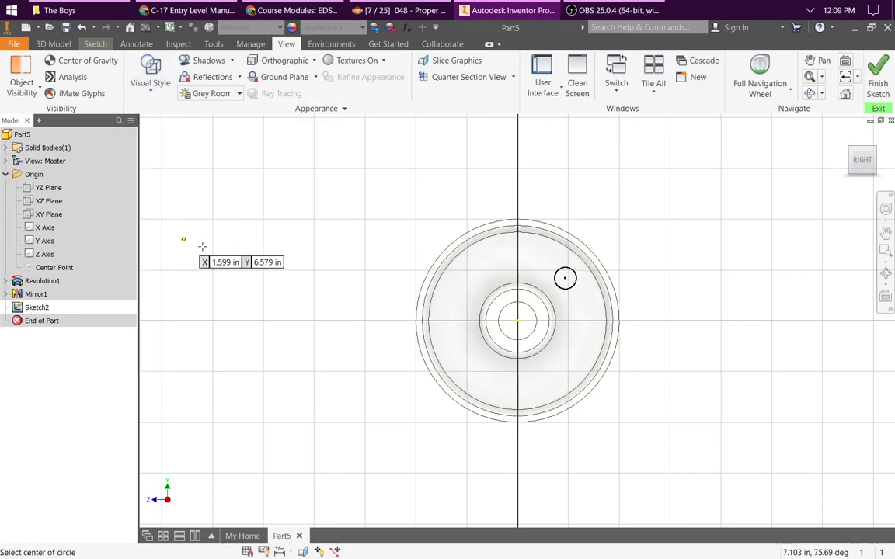
left_click(186, 61)
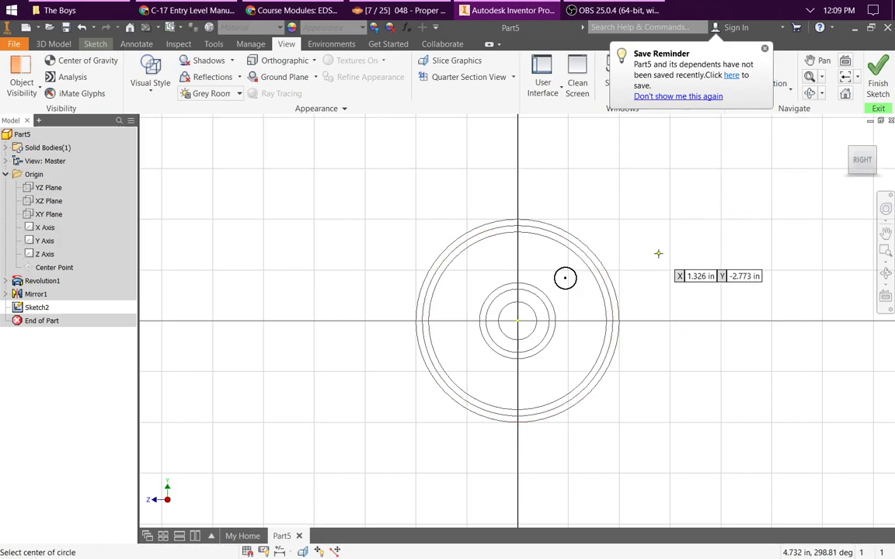
Step: Dimension the small circle's diameter as 0.5 in
left_click(95, 44)
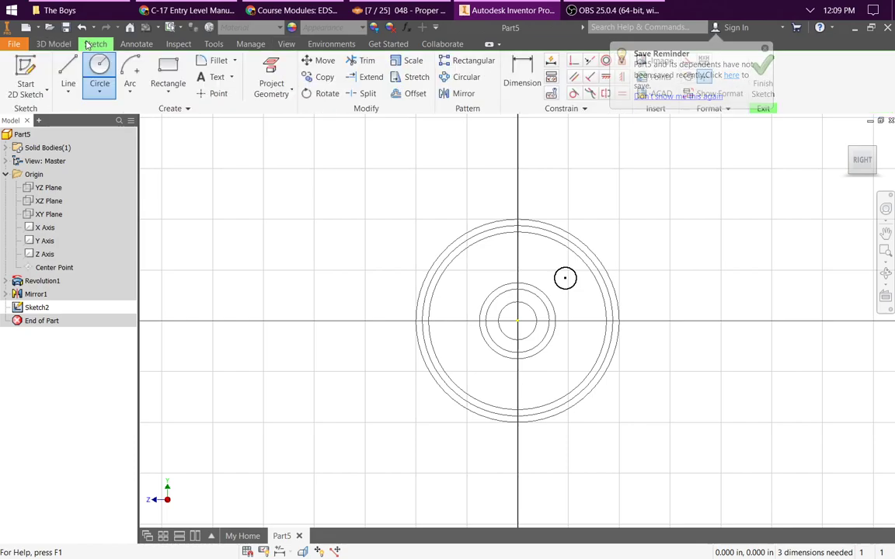
left_click(522, 78)
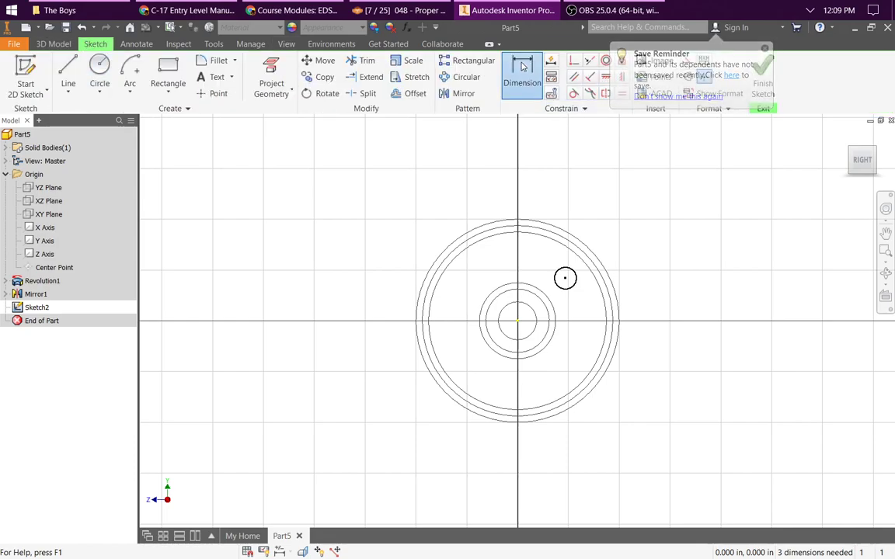
left_click(574, 287)
left_click(587, 297)
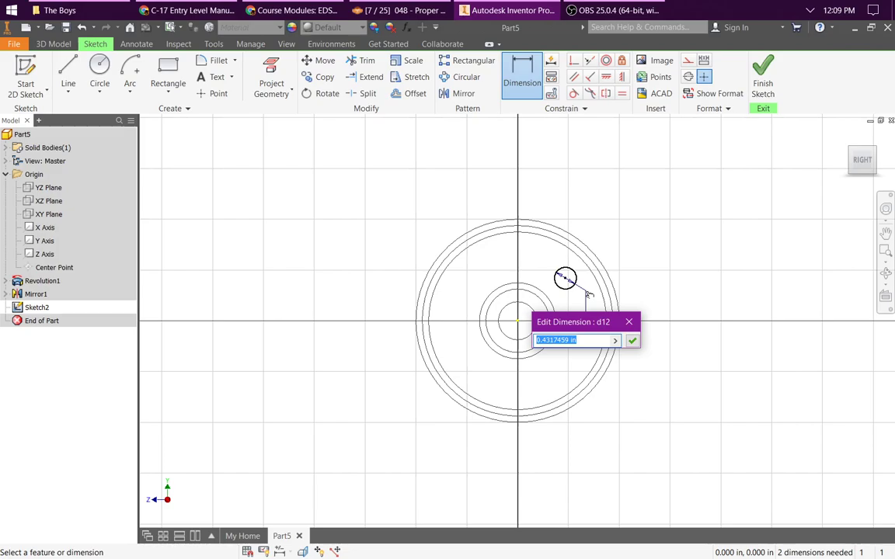
type("0.5")
key("Return")
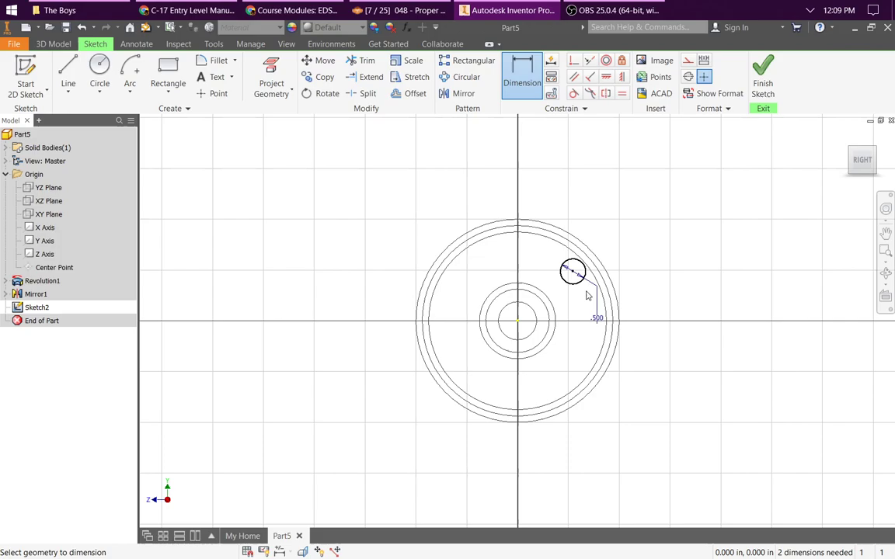
Step: Draw a line from the small circle's center to the wheel's center point and convert it to construction geometry
left_click(67, 67)
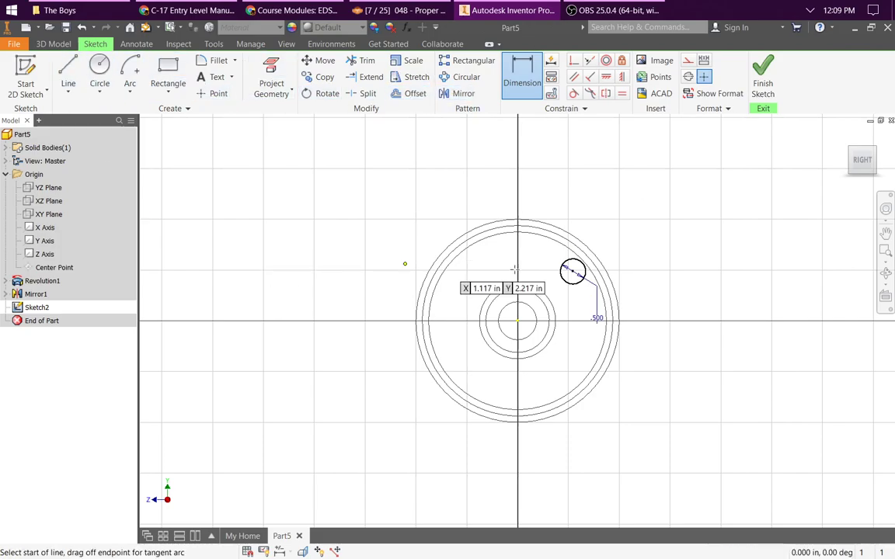
left_click(572, 271)
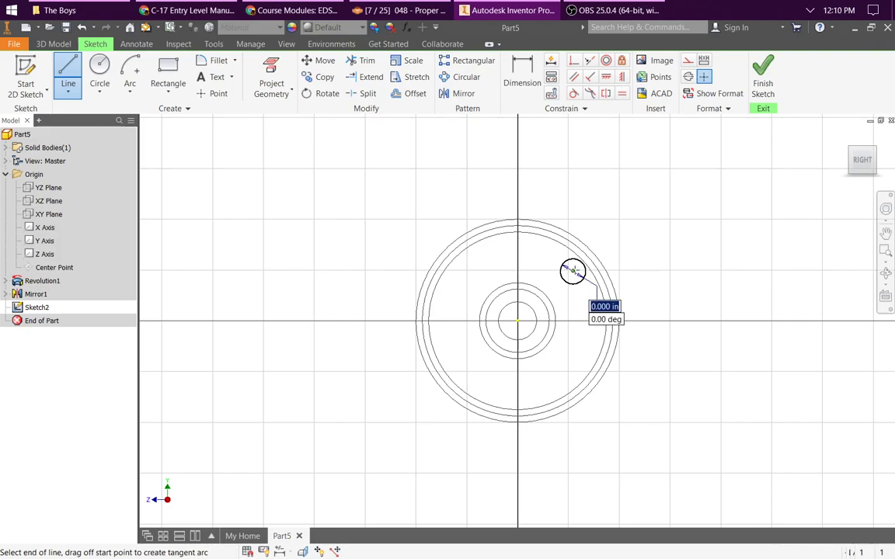
left_click(518, 321)
key("Escape")
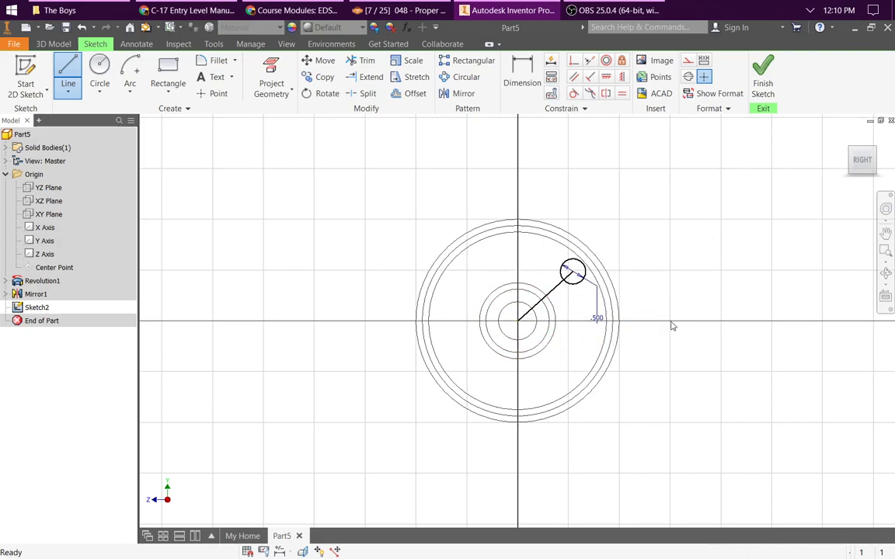
left_click(522, 74)
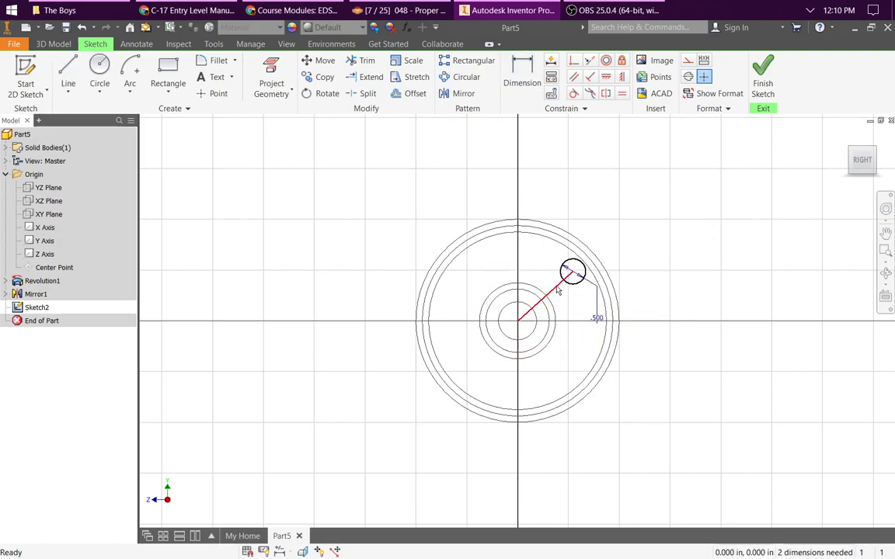
right_click(557, 290)
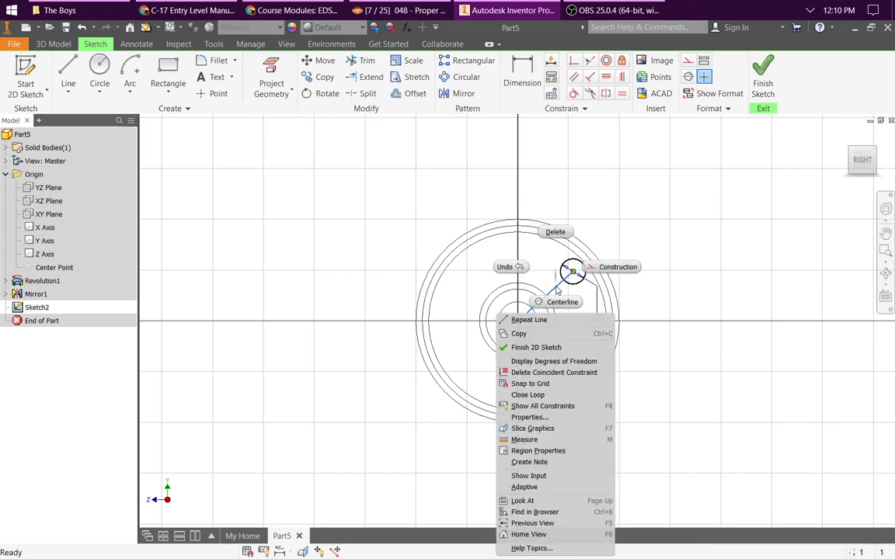
left_click(631, 268)
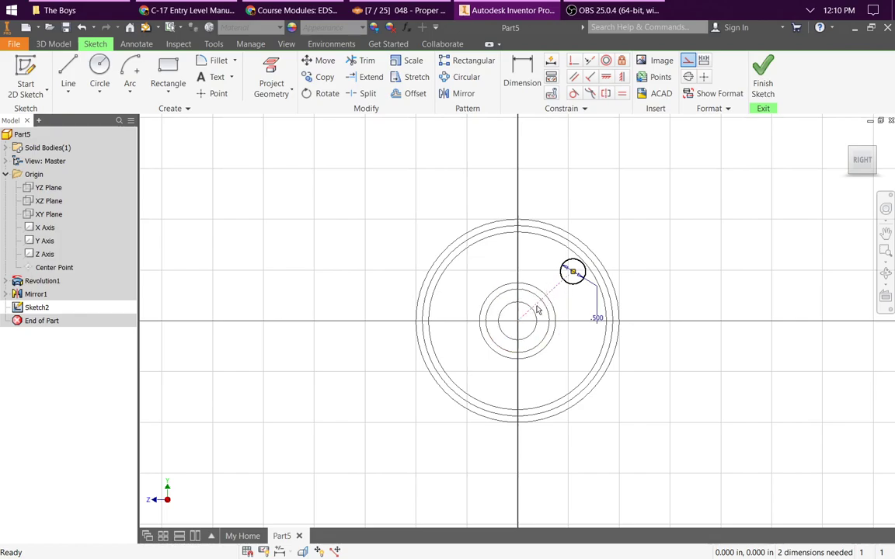
left_click(515, 68)
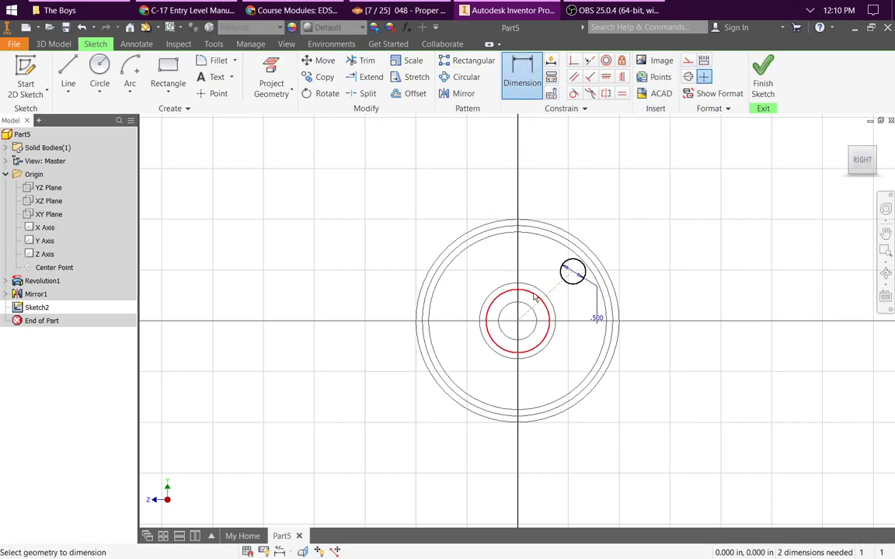
left_click(557, 287)
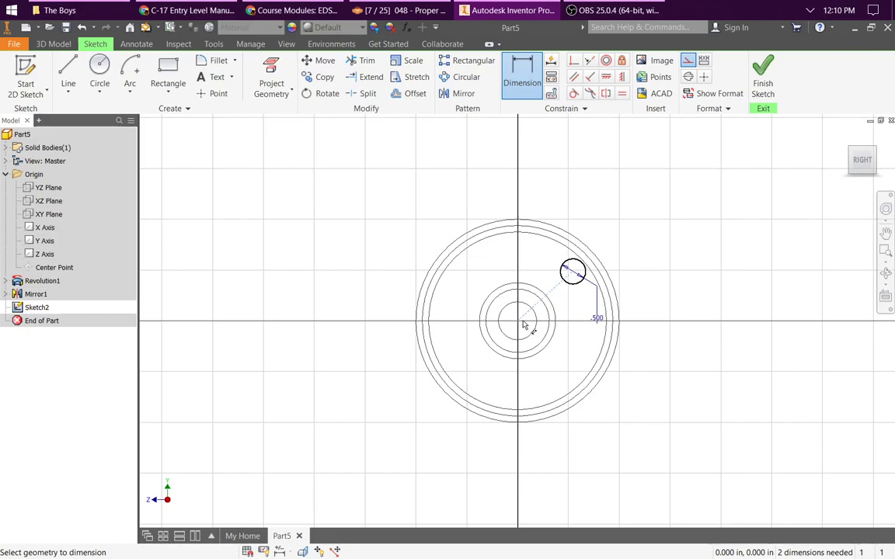
key("Escape")
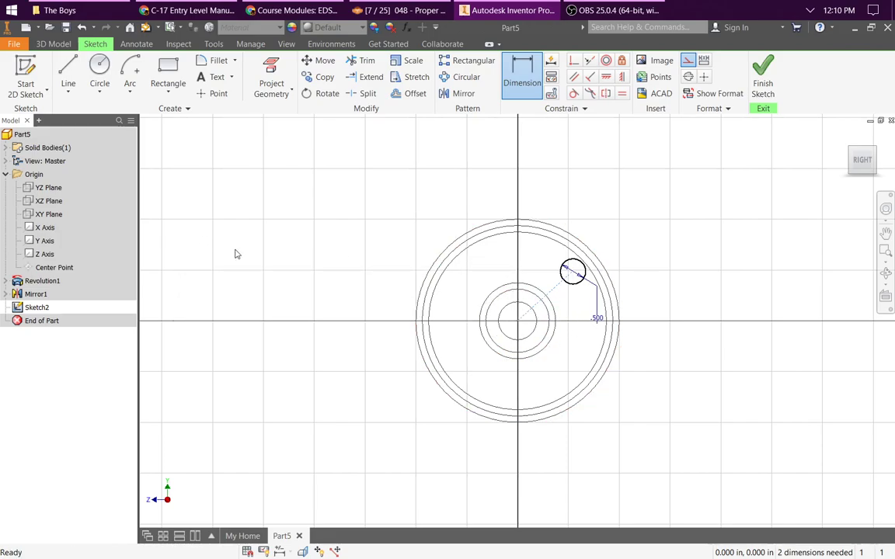
Step: Turn on the visibility of the Z axis in the sketch
left_click(45, 228)
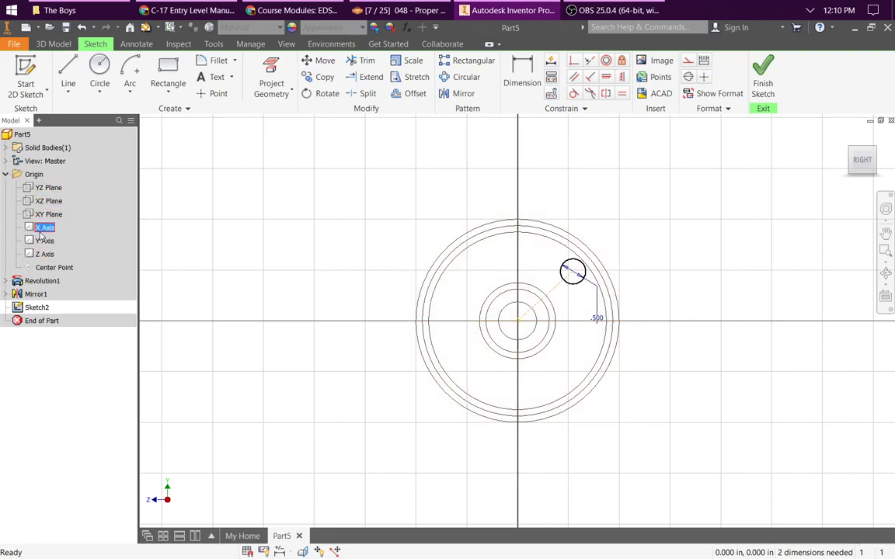
left_click(44, 240)
left_click(44, 254)
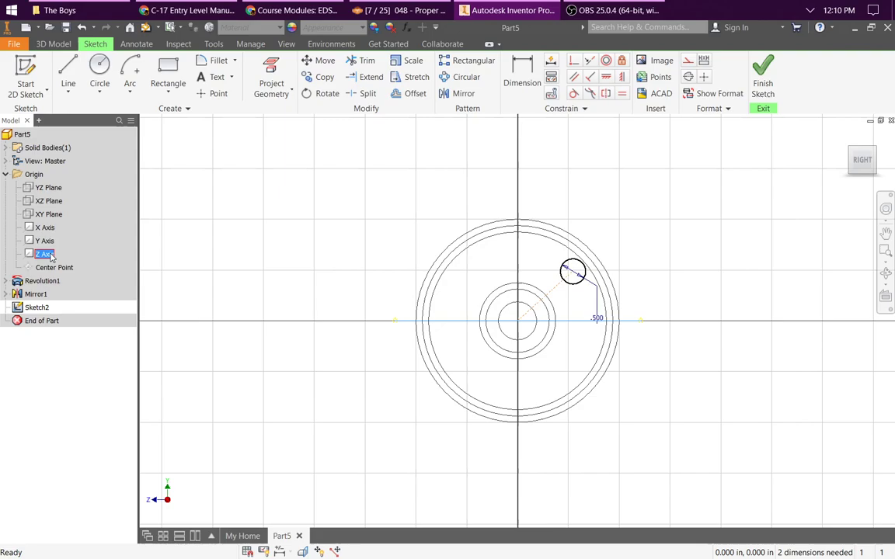
right_click(47, 254)
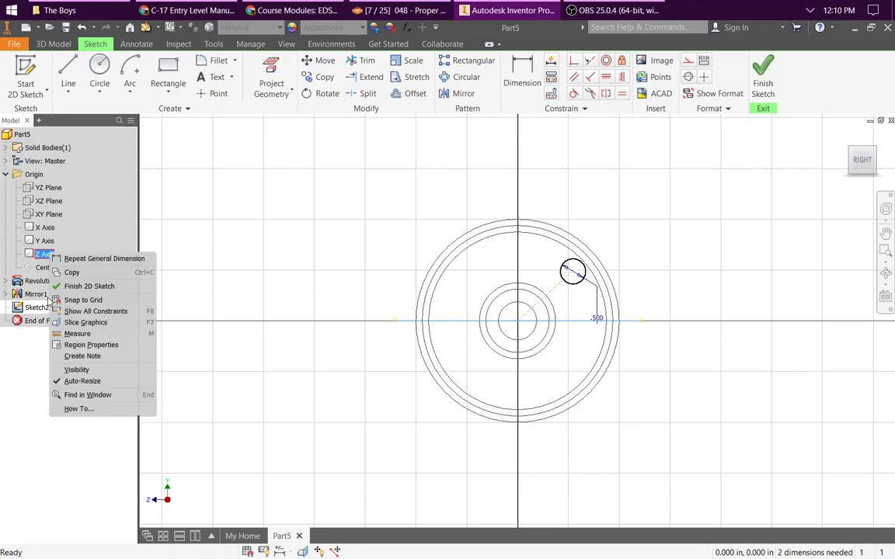
left_click(76, 370)
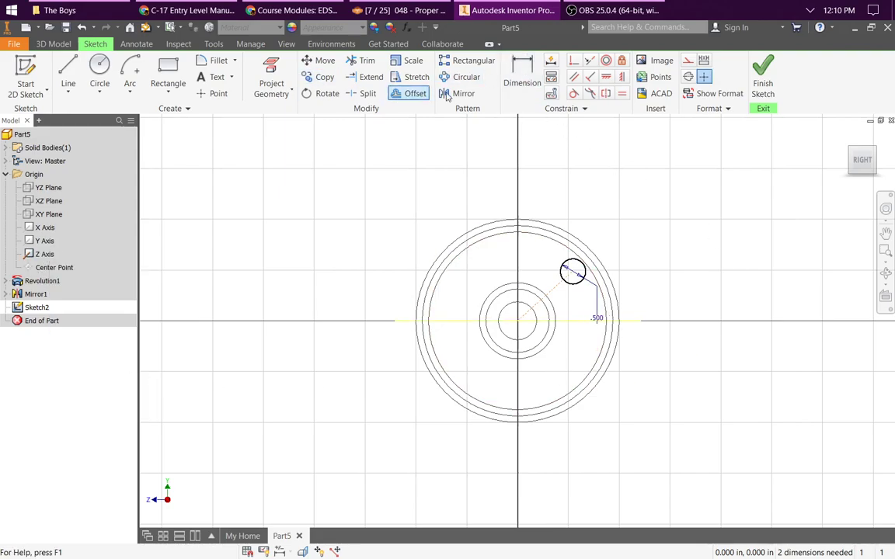
Step: Dimension the angle between the construction line and the Z axis as 30 degrees
left_click(522, 75)
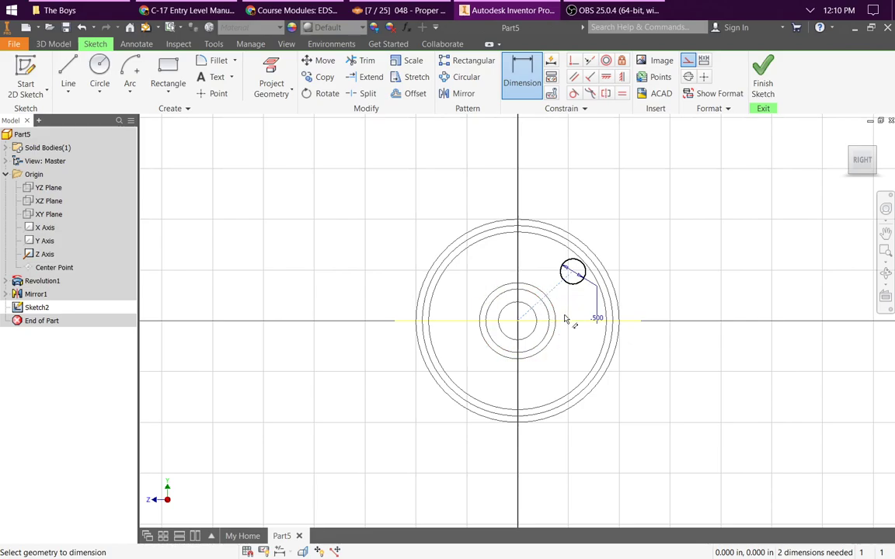
left_click(567, 325)
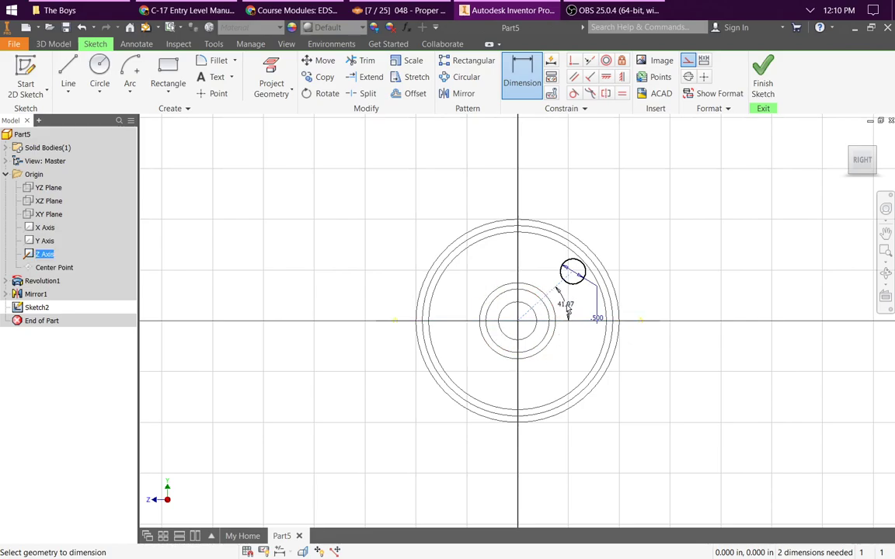
left_click(565, 303)
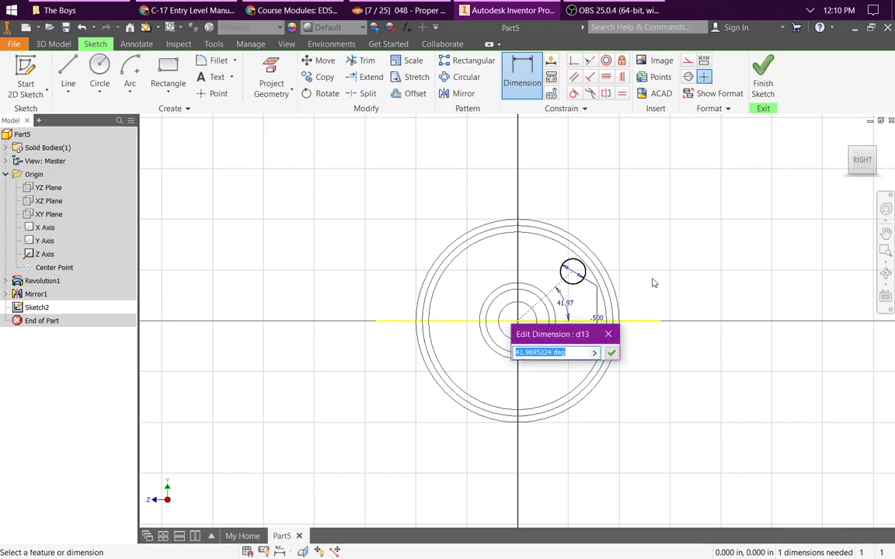
type("30\\")
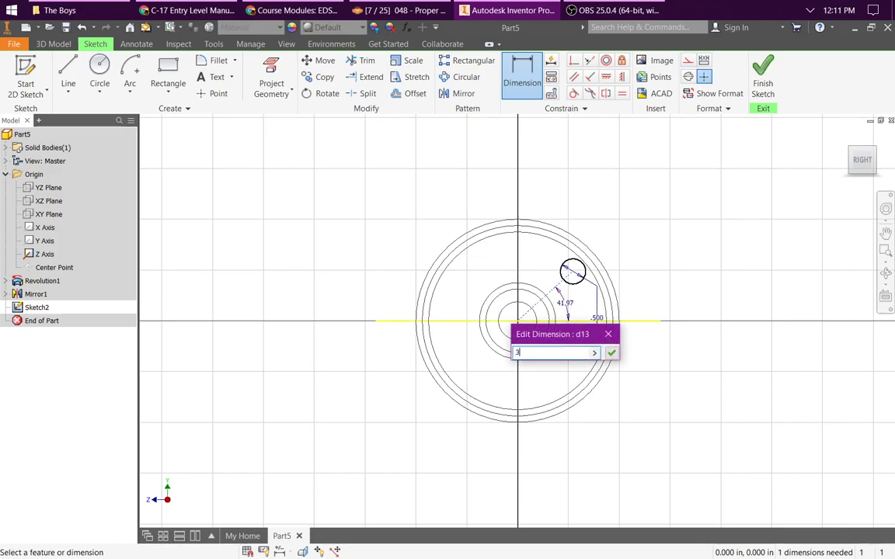
key("Return")
key("Return")
type("30")
key("Return")
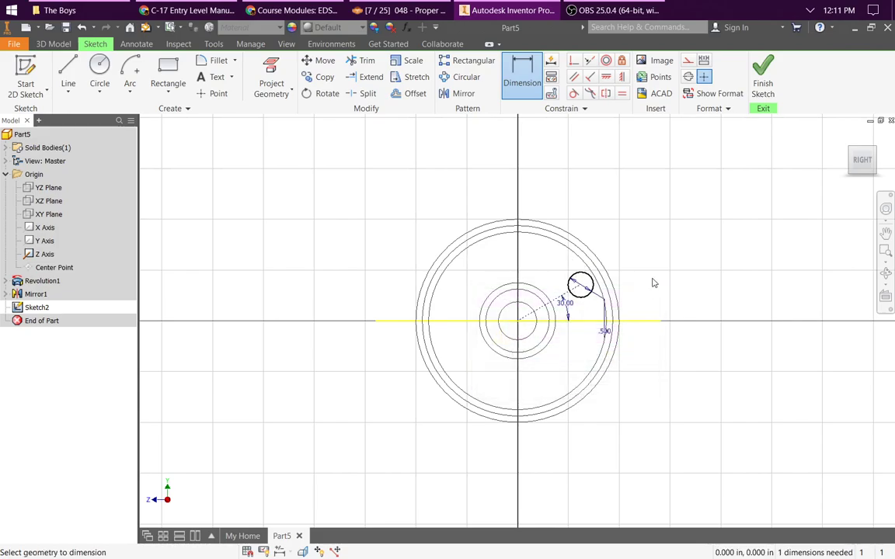
key("Escape")
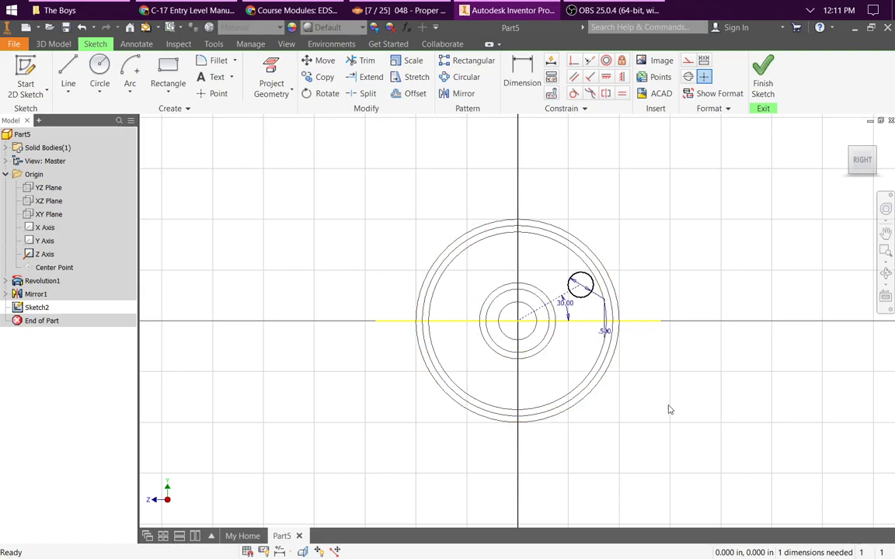
Step: Draw a circle from the wheel's center through the small circle's center and convert it to construction geometry
left_click(523, 74)
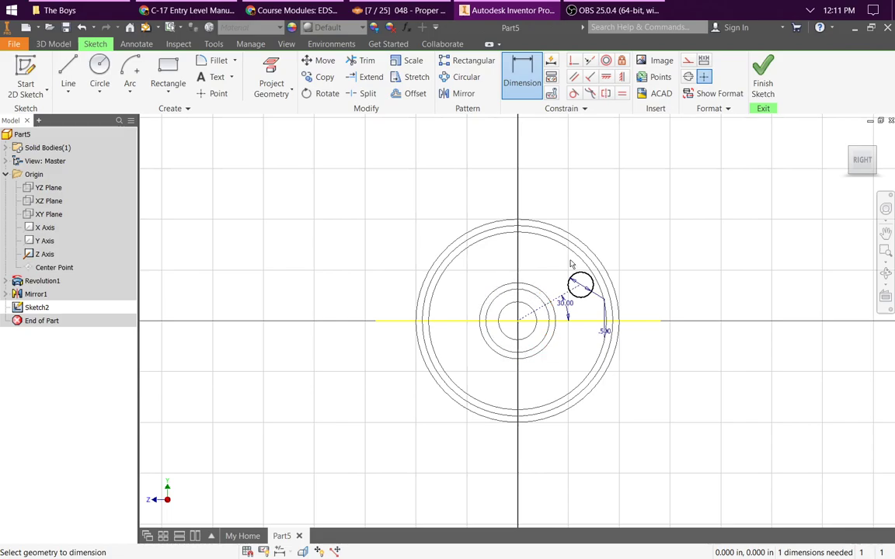
left_click(100, 71)
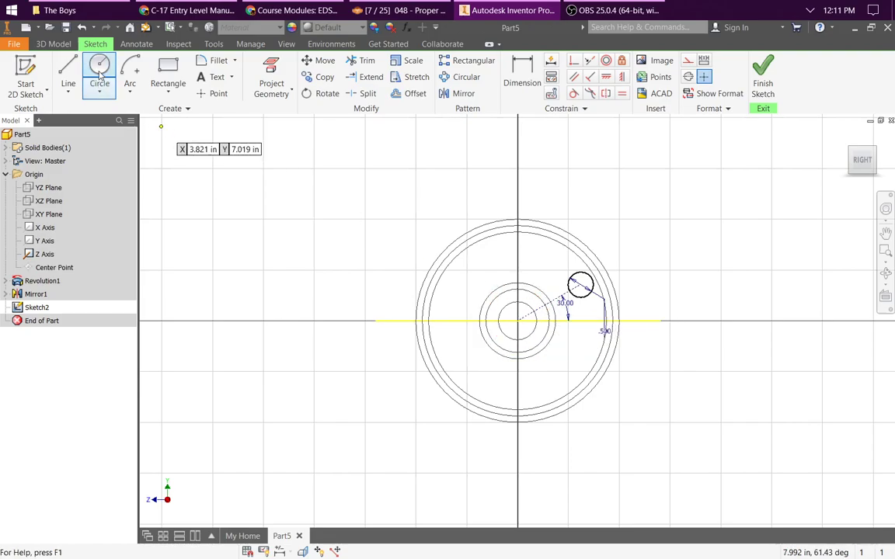
left_click(99, 76)
left_click(517, 321)
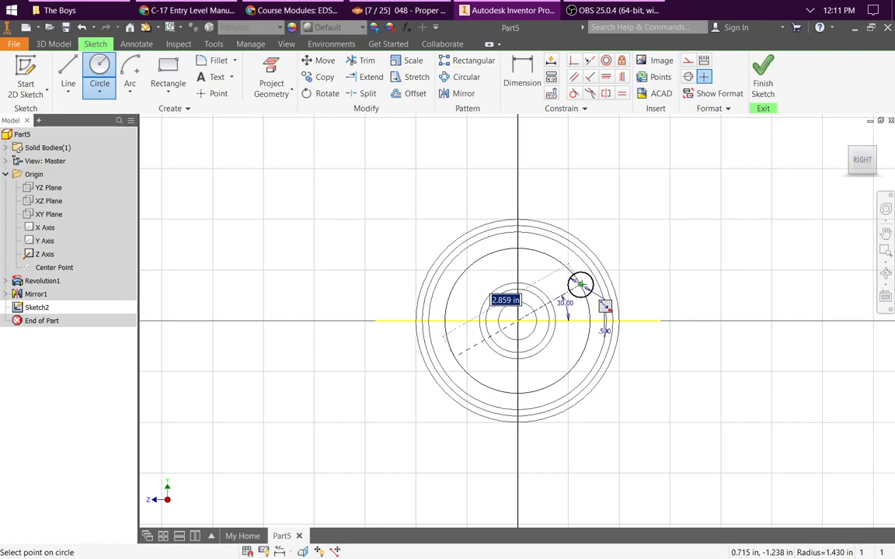
left_click(580, 285)
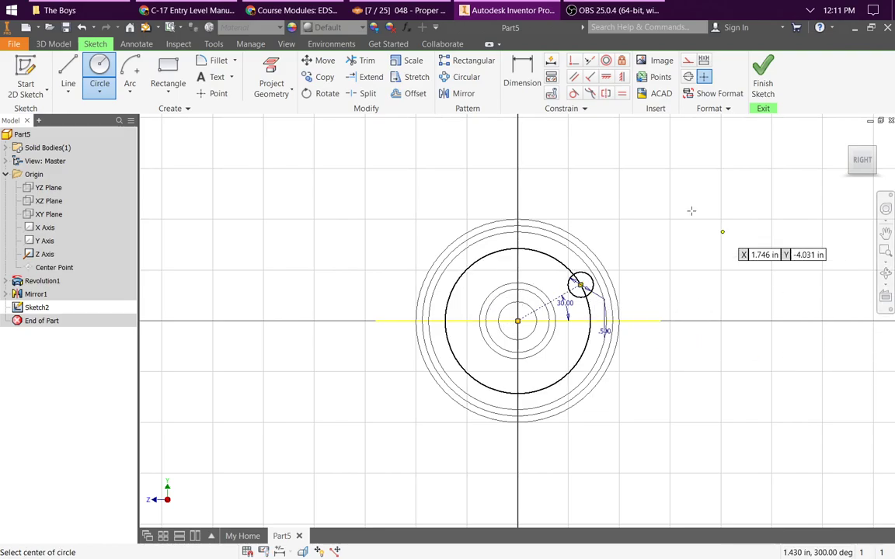
key("Escape")
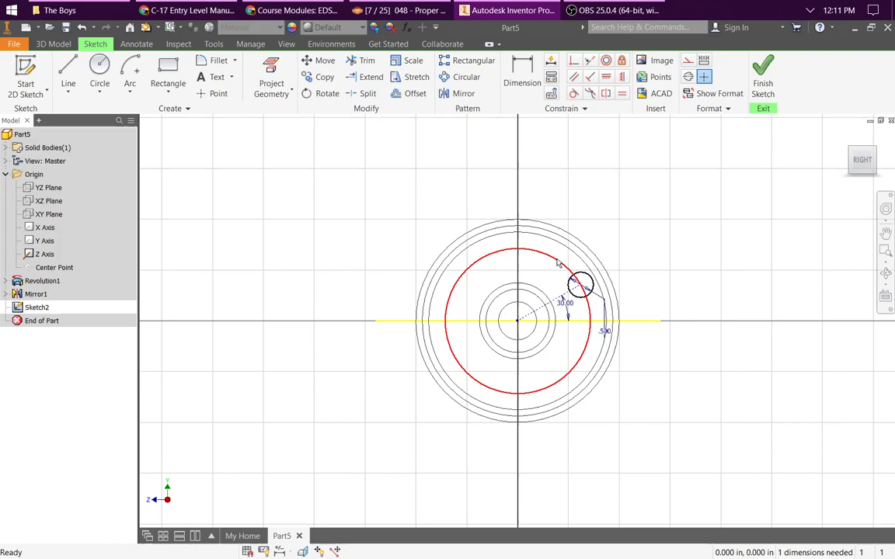
right_click(557, 263)
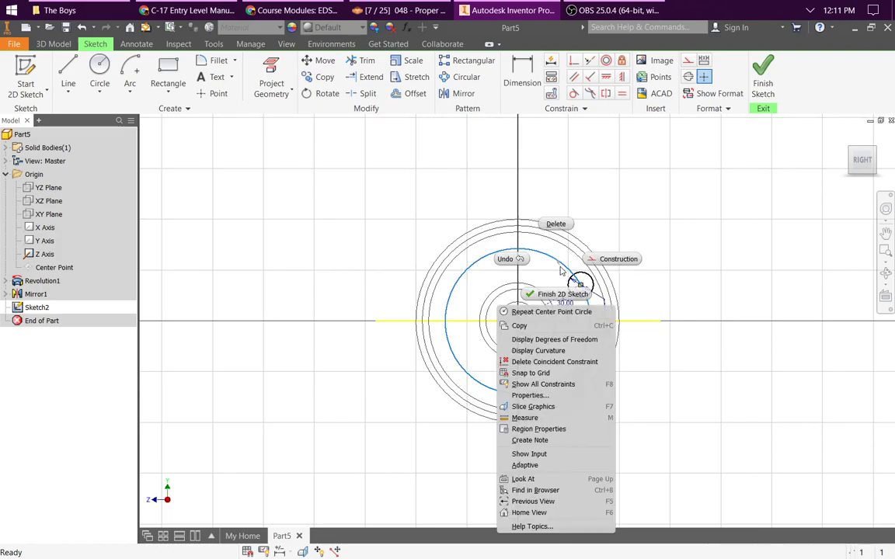
left_click(617, 260)
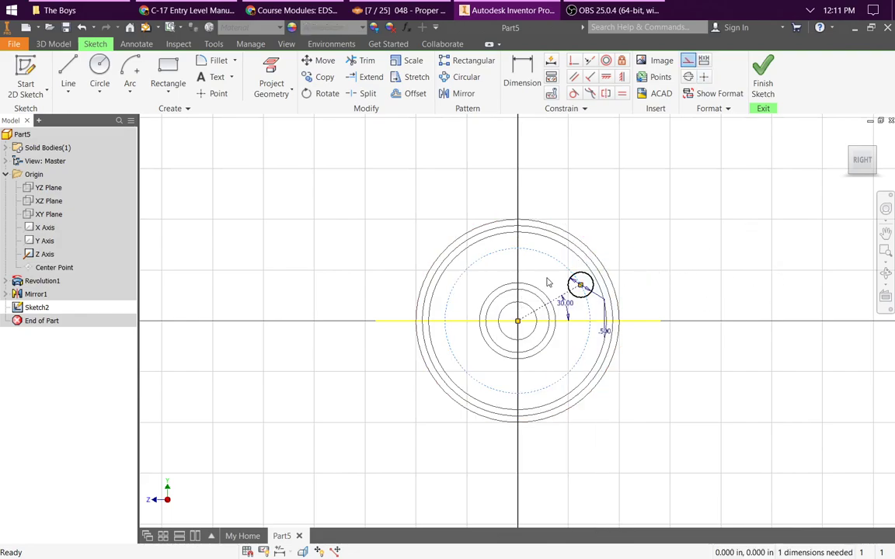
Step: Dimension the construction circle's diameter as 2.5 in
left_click(520, 78)
left_click(556, 266)
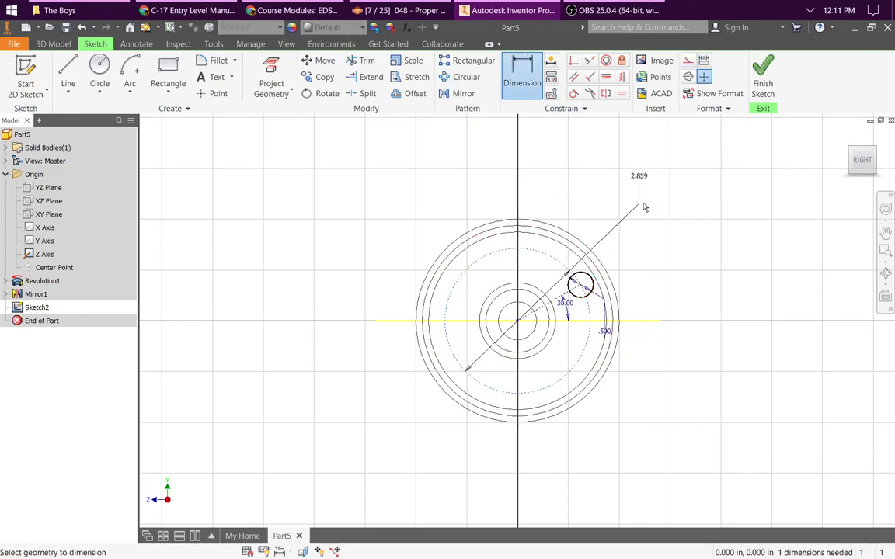
left_click(640, 177)
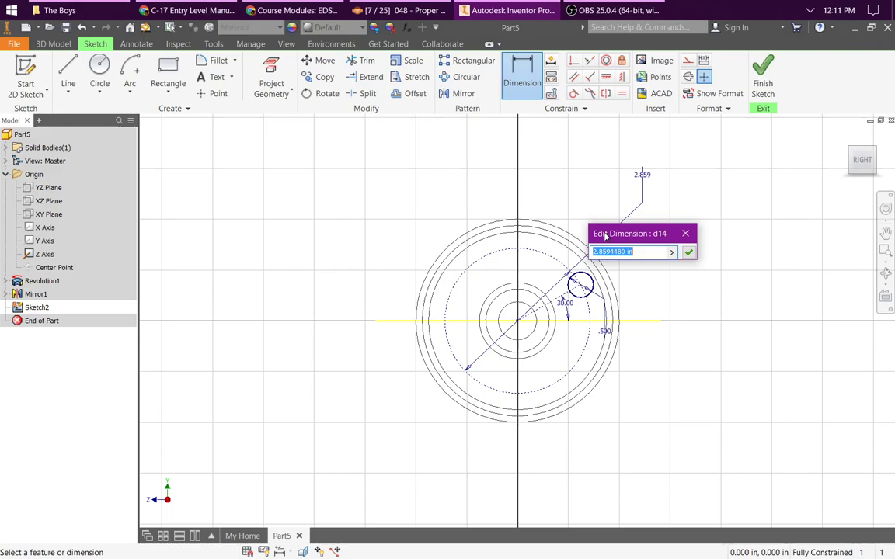
type("2.5")
key("Return")
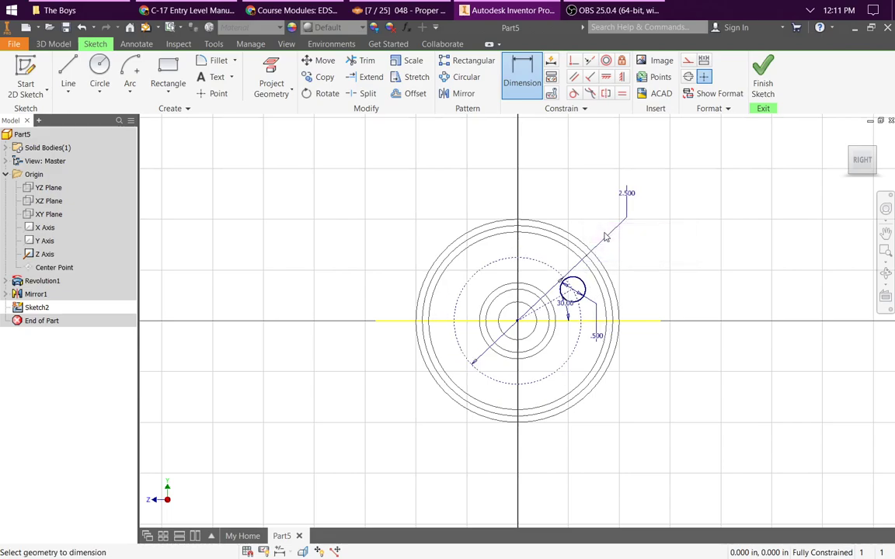
key("Escape")
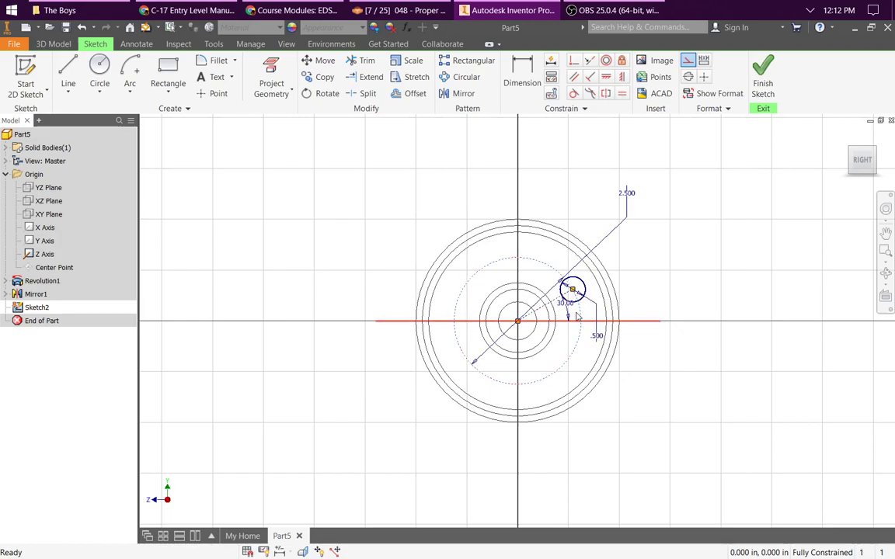
Step: Finish the sketch of the hole circle and return to part modeling
left_click(578, 303)
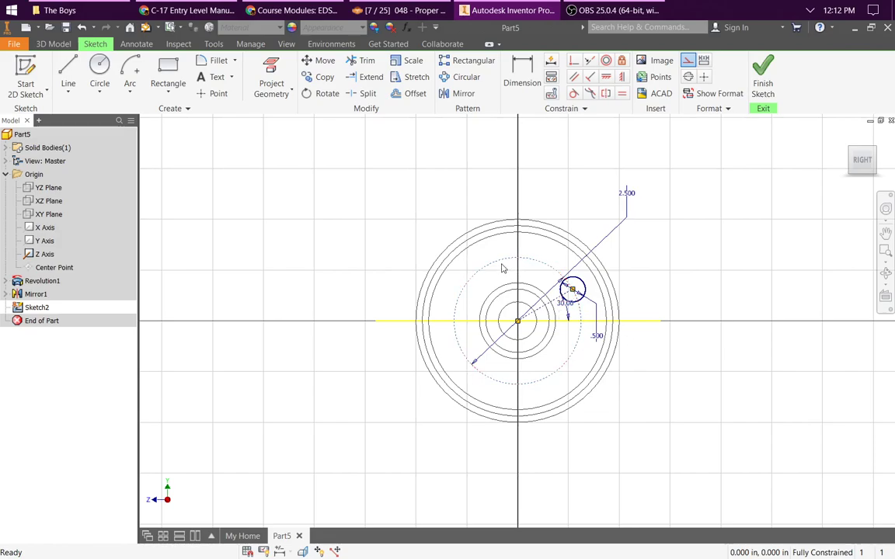
left_click(581, 286)
left_click(767, 73)
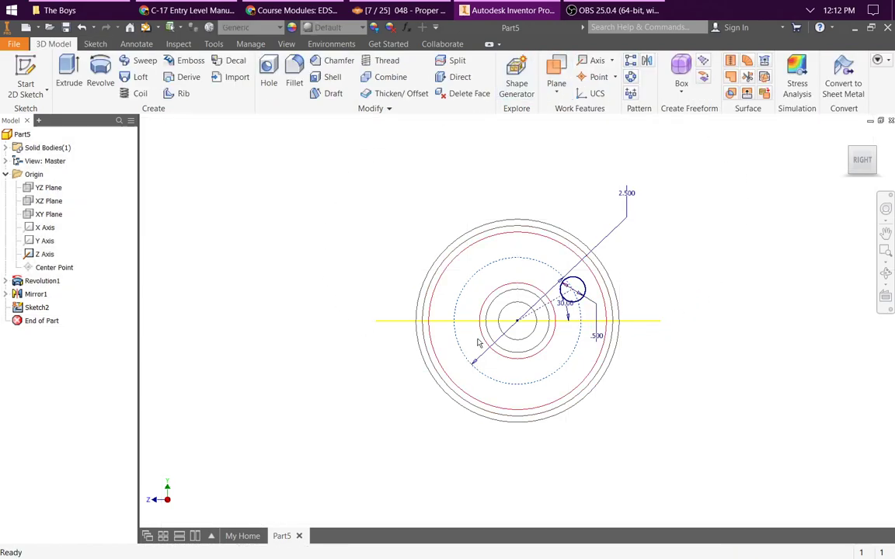
key("s")
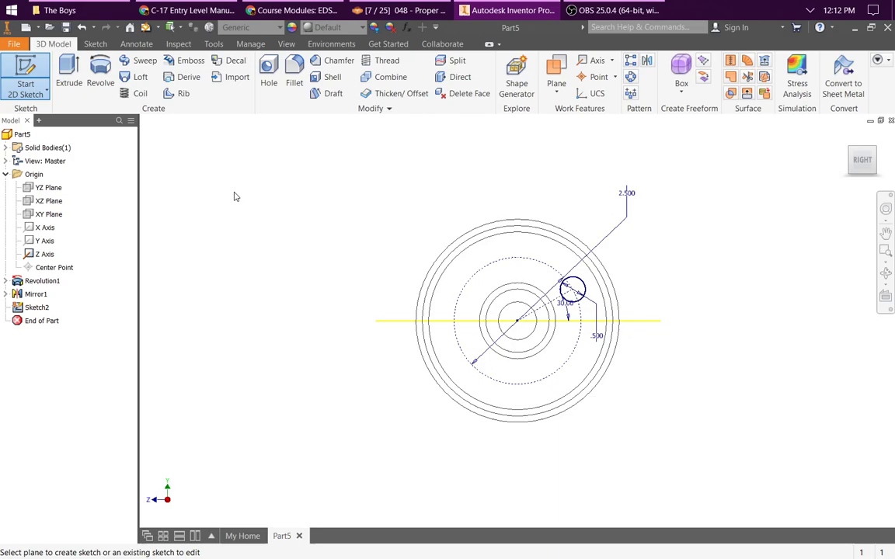
key("Escape")
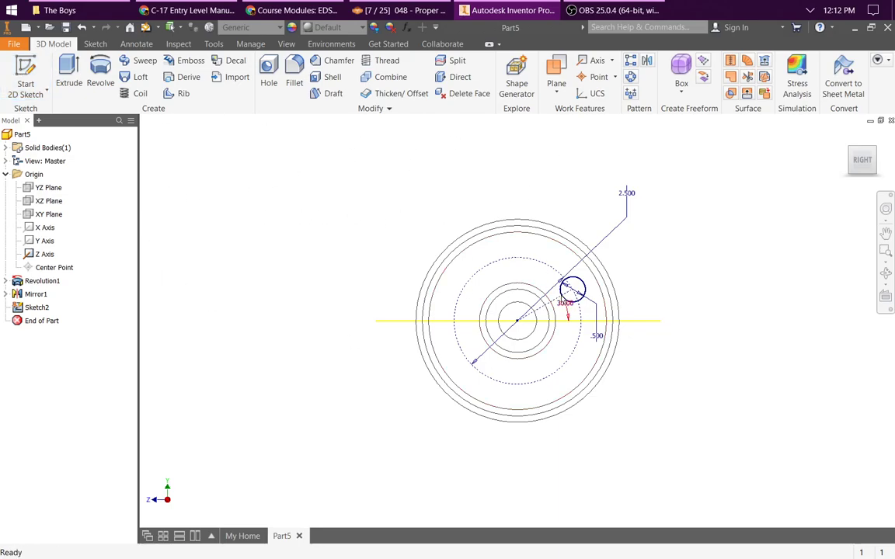
Step: Extrude the small circle as a symmetric cut with its extents set to All
left_click(587, 293)
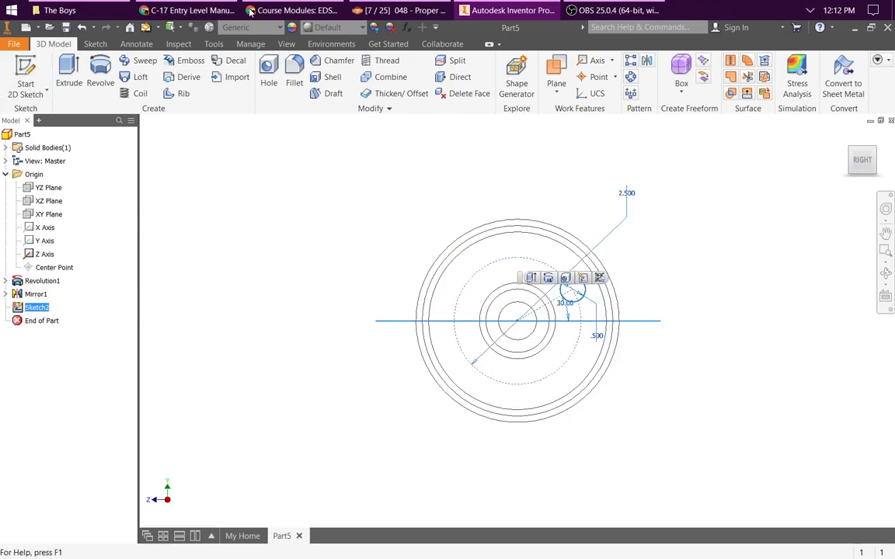
left_click(63, 72)
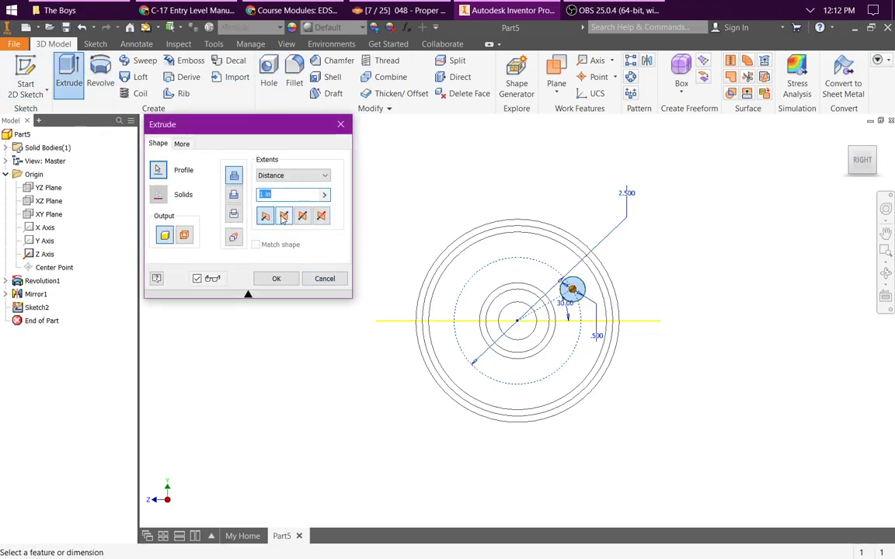
left_click(233, 195)
left_click(283, 215)
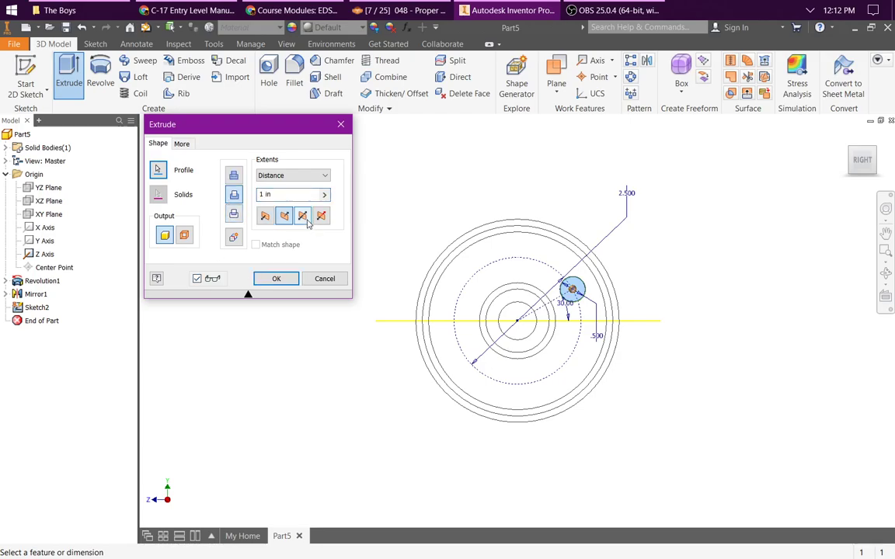
left_click(304, 217)
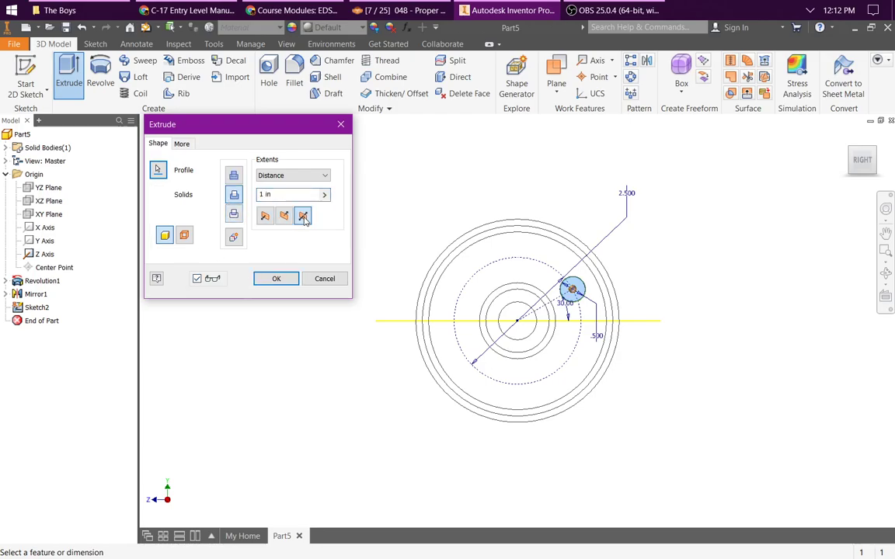
left_click(318, 175)
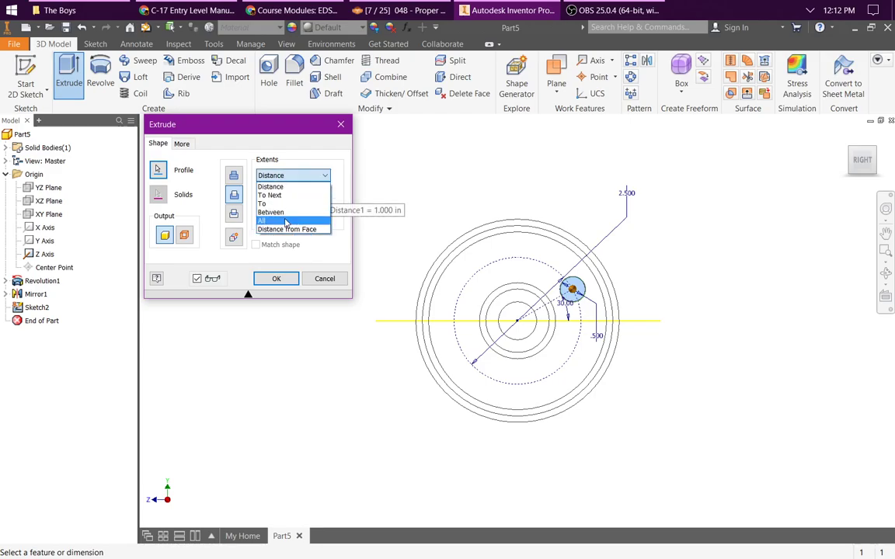
left_click(279, 220)
left_click(278, 278)
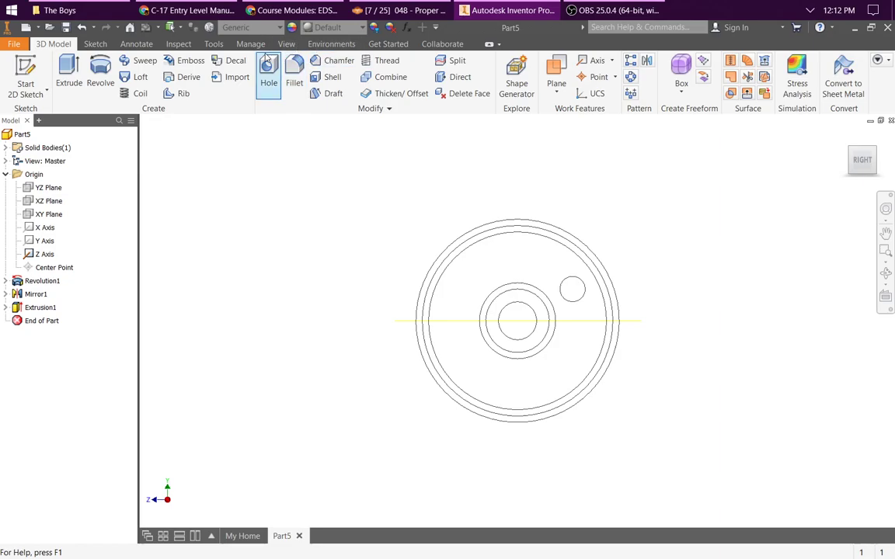
Step: Switch the model display to the Shaded visual style and show the wheel in the home view
left_click(286, 44)
left_click(150, 78)
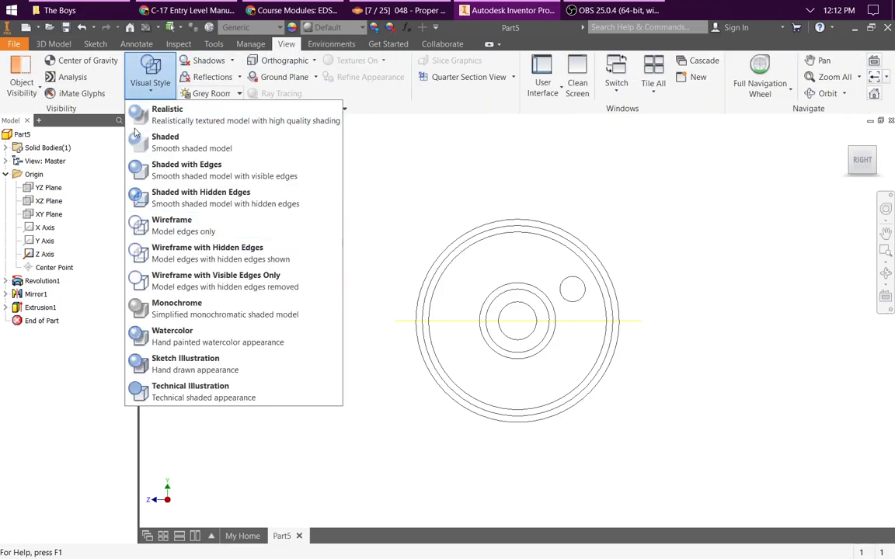
left_click(167, 142)
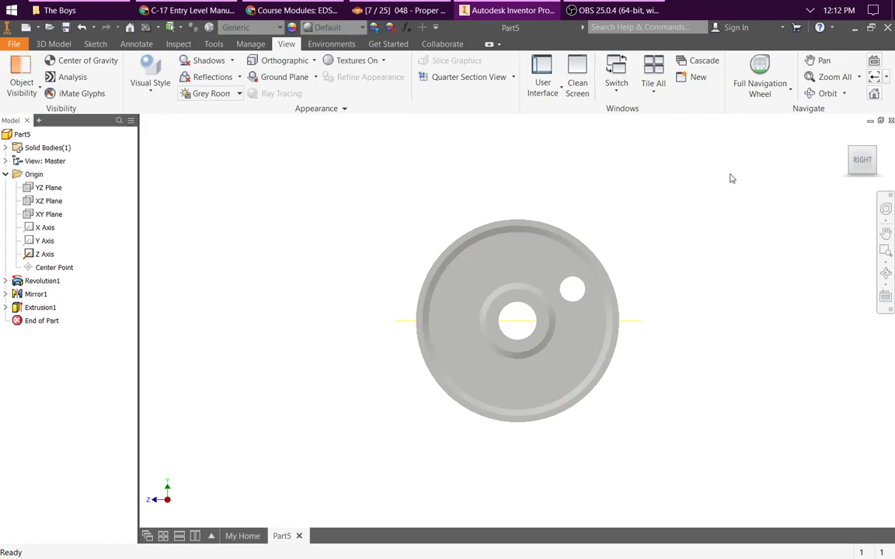
key("F6")
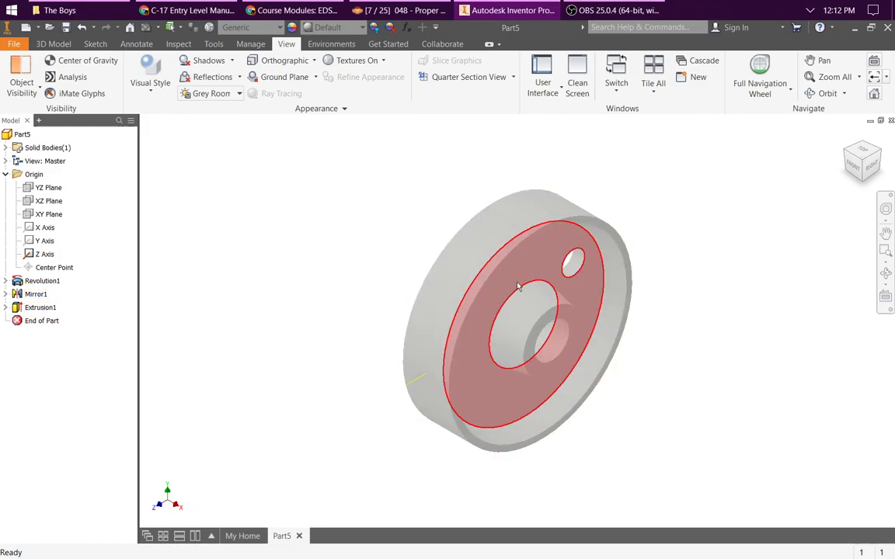
Step: Reopen the hole extrusion's sketch and set the construction line's angle to 90 degrees
left_click(6, 307)
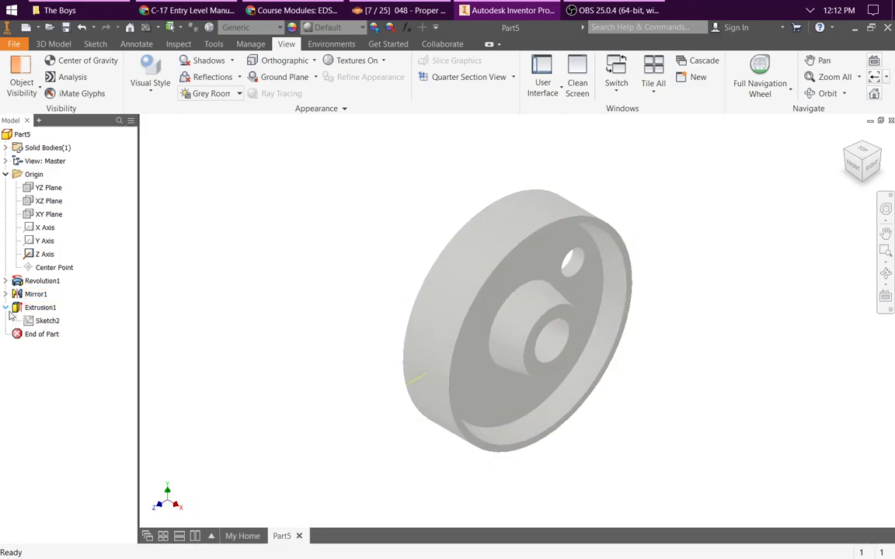
double_click(45, 321)
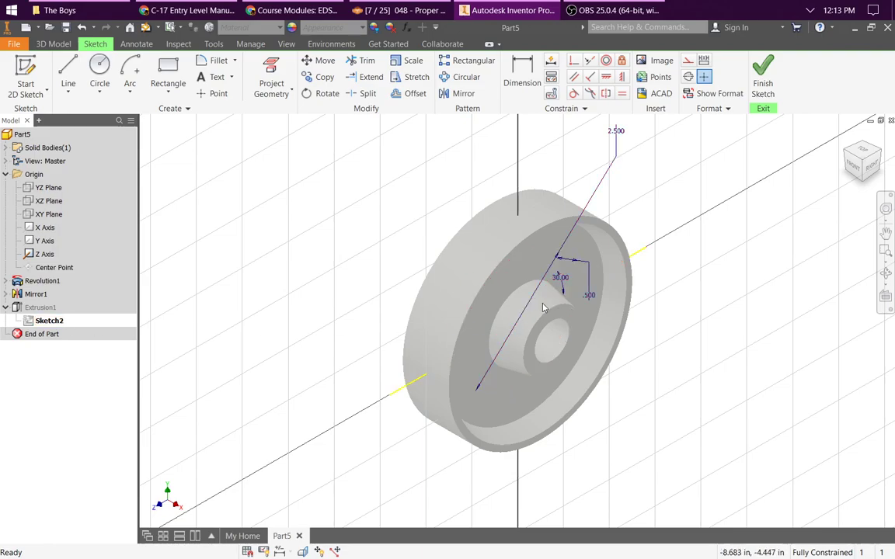
double_click(562, 279)
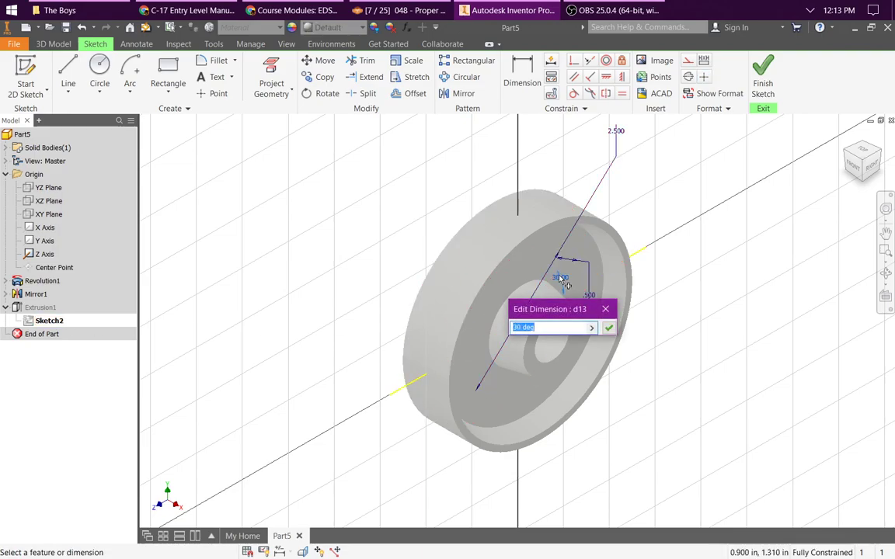
type("90")
key("Return")
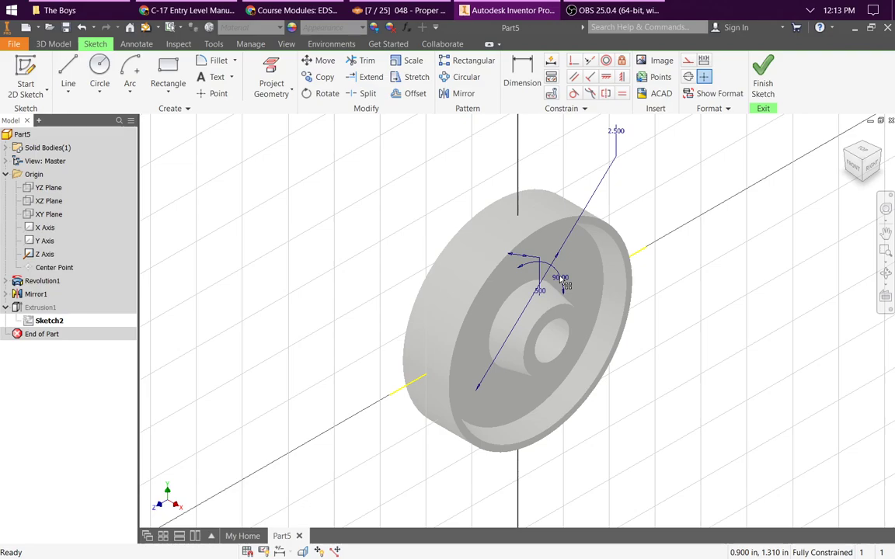
Step: Finish the hole sketch and set up a circular pattern of the hole extrusion about the X axis
left_click(762, 78)
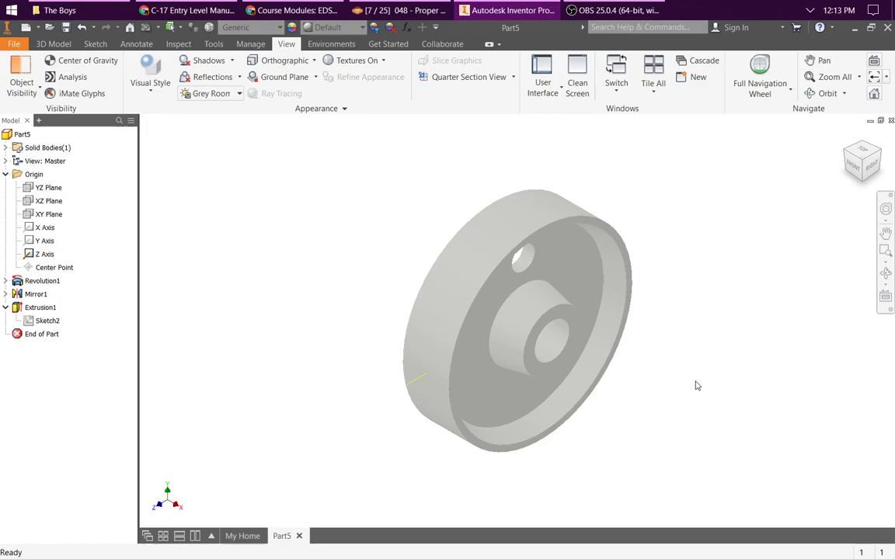
left_click(51, 44)
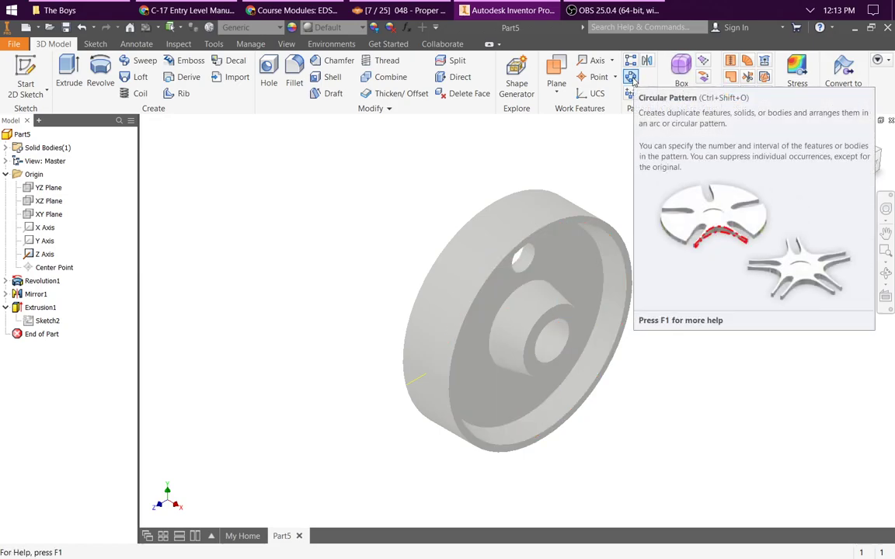
left_click(631, 79)
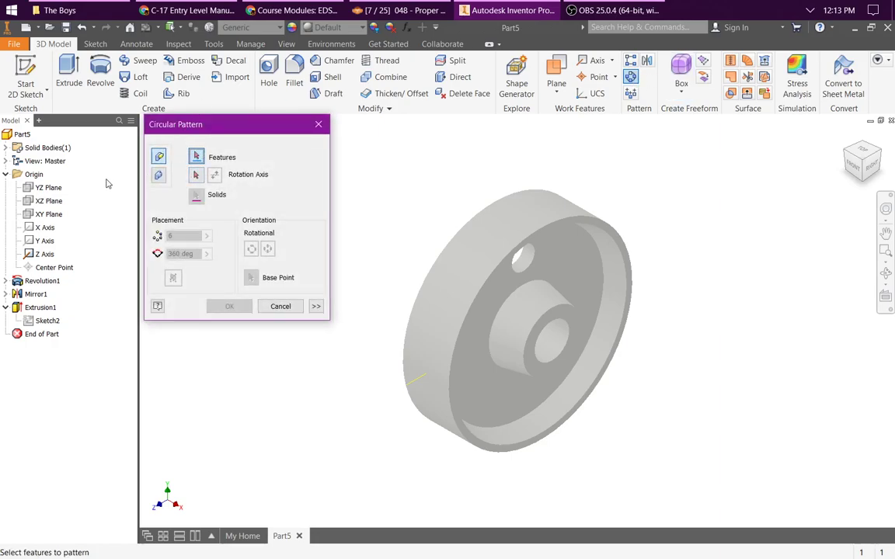
left_click(6, 307)
left_click(38, 309)
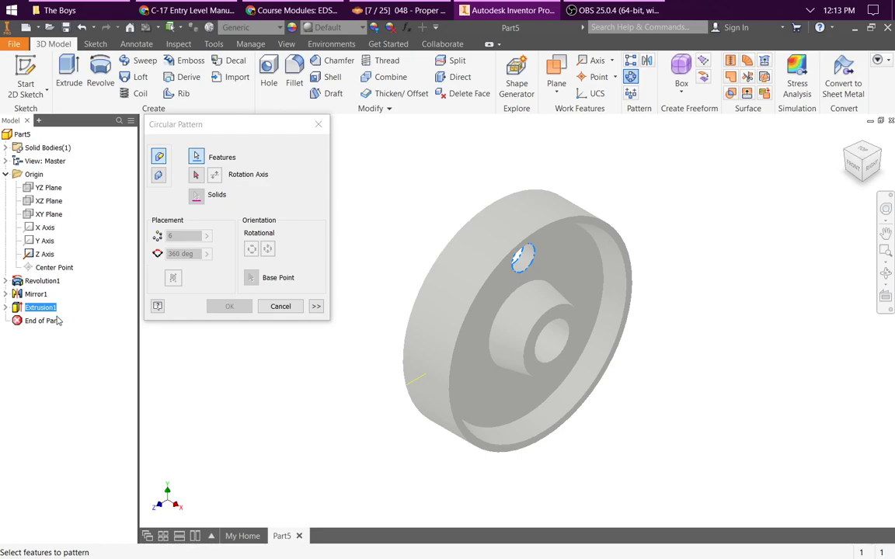
left_click(196, 175)
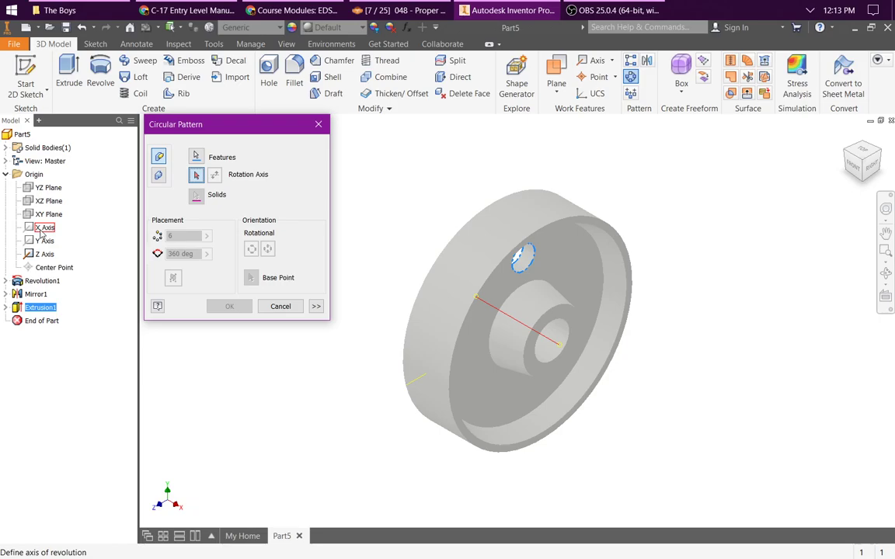
left_click(41, 231)
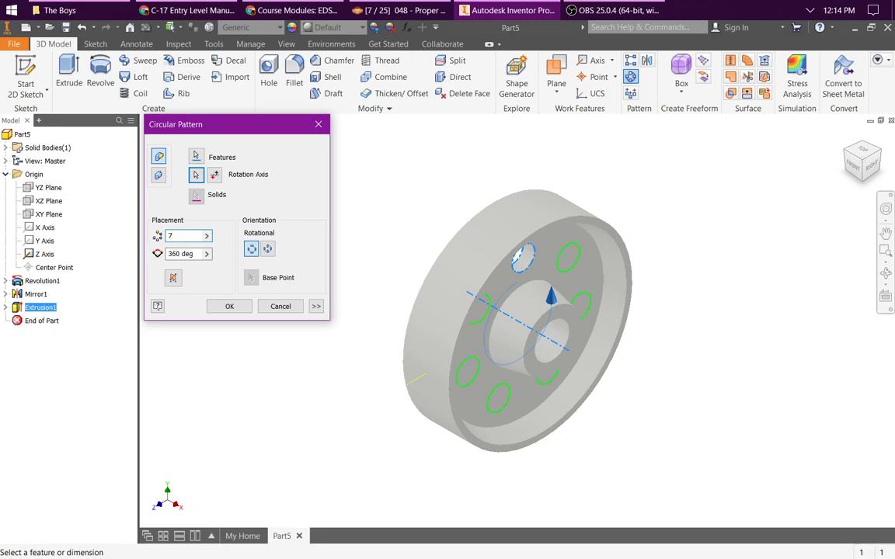
Step: Set the circular pattern to 5 occurrences over 360 degrees and create the holes around the web
type("8")
key("BackSpace")
type("9")
key("BackSpace")
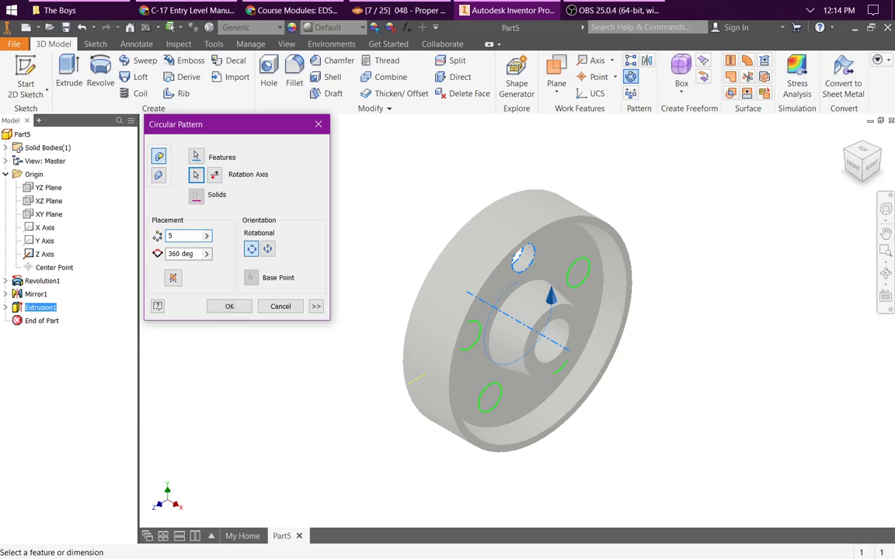
key("Return")
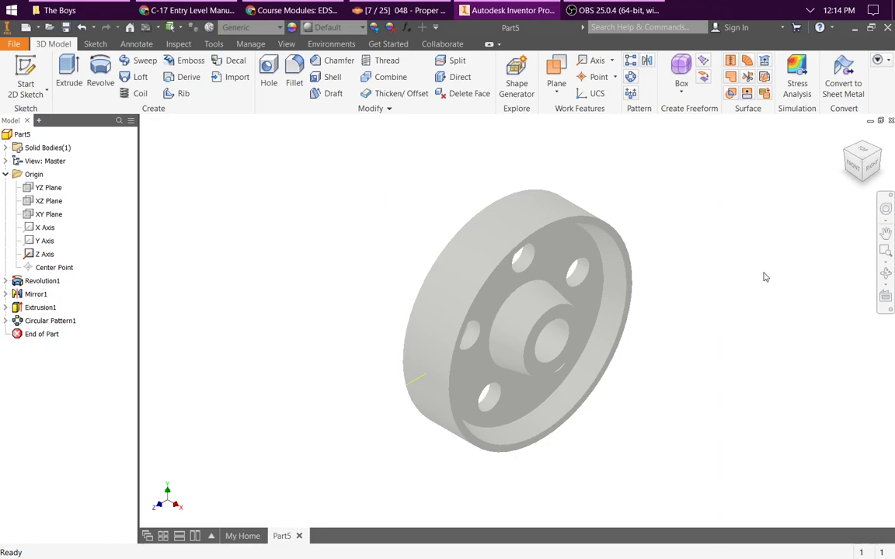
key("alt")
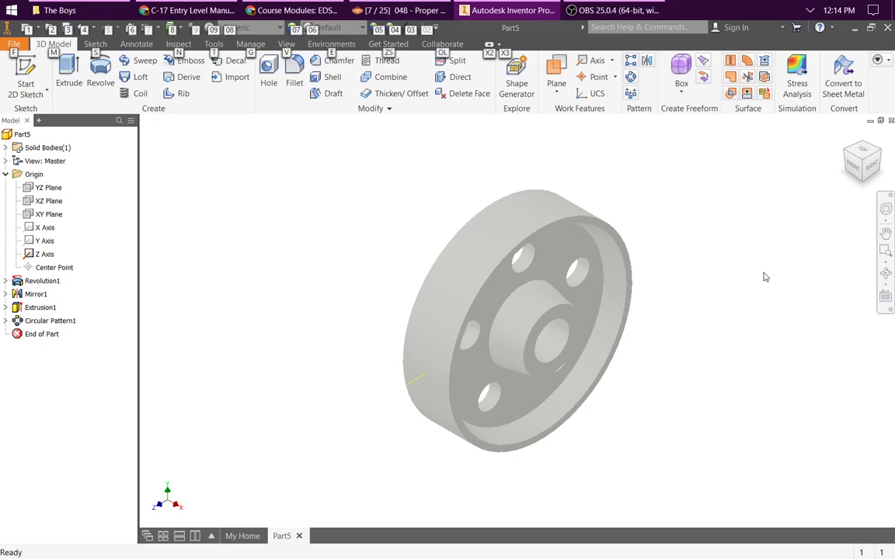